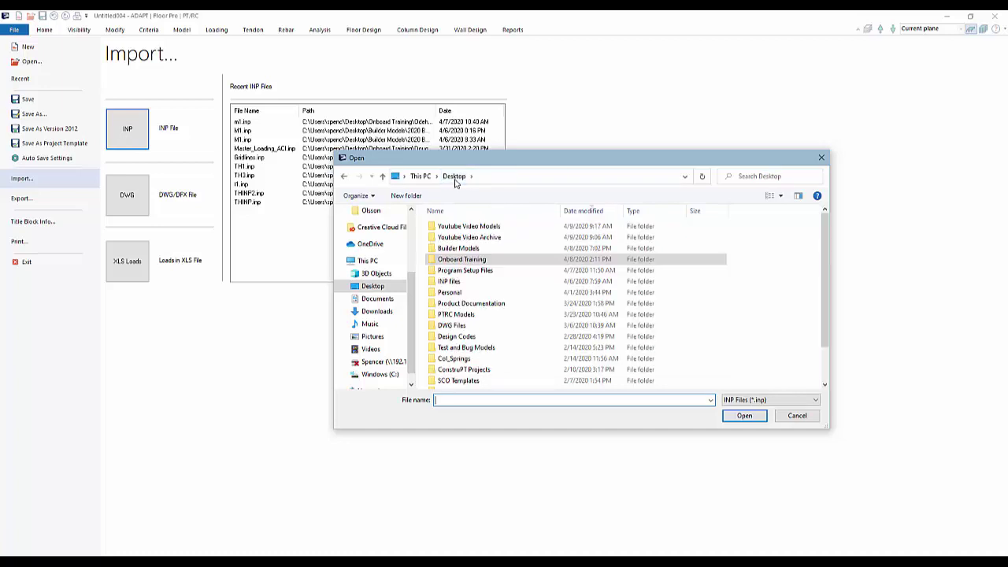
# Step: Import skip.INP from the Youtube Video Models folder as a new model with all levels, merging similar slabs
pyautogui.doubleClick(477, 228)
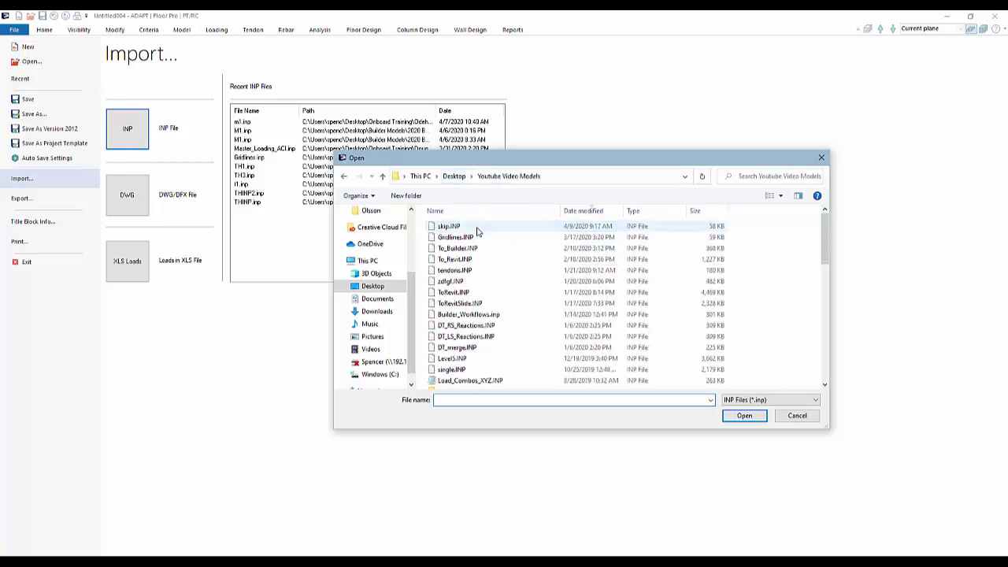
pyautogui.doubleClick(476, 227)
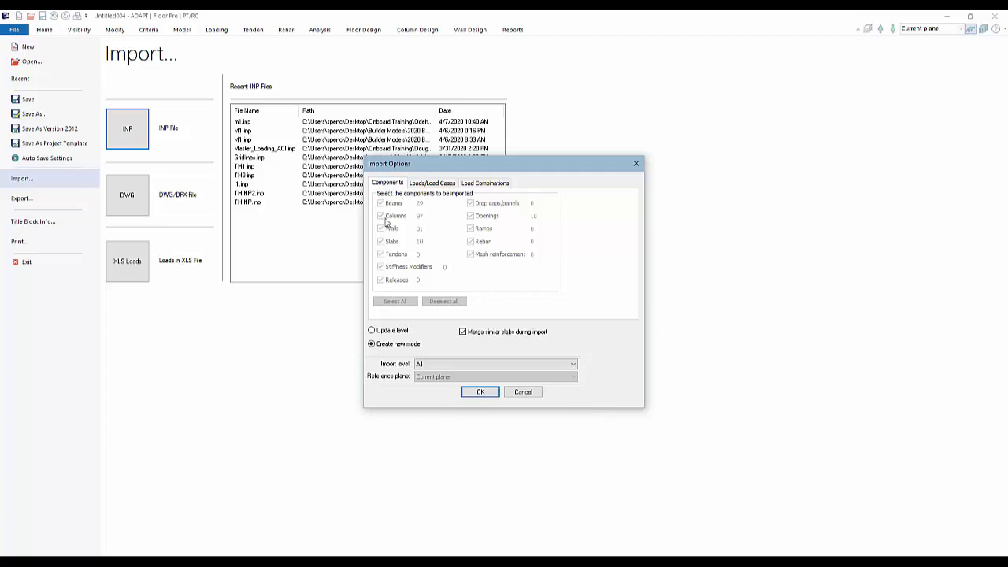
pyautogui.click(432, 183)
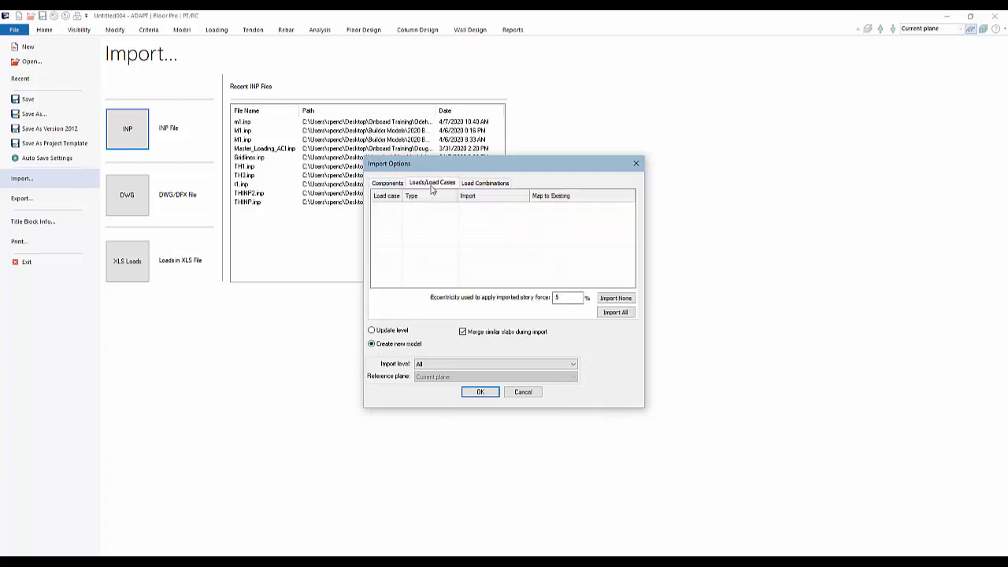
pyautogui.click(480, 185)
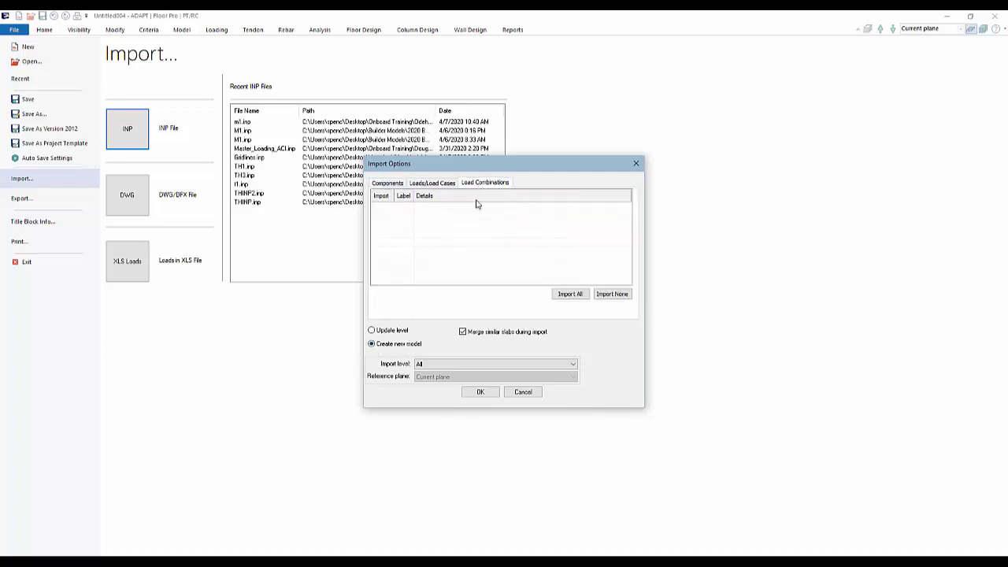
pyautogui.click(479, 392)
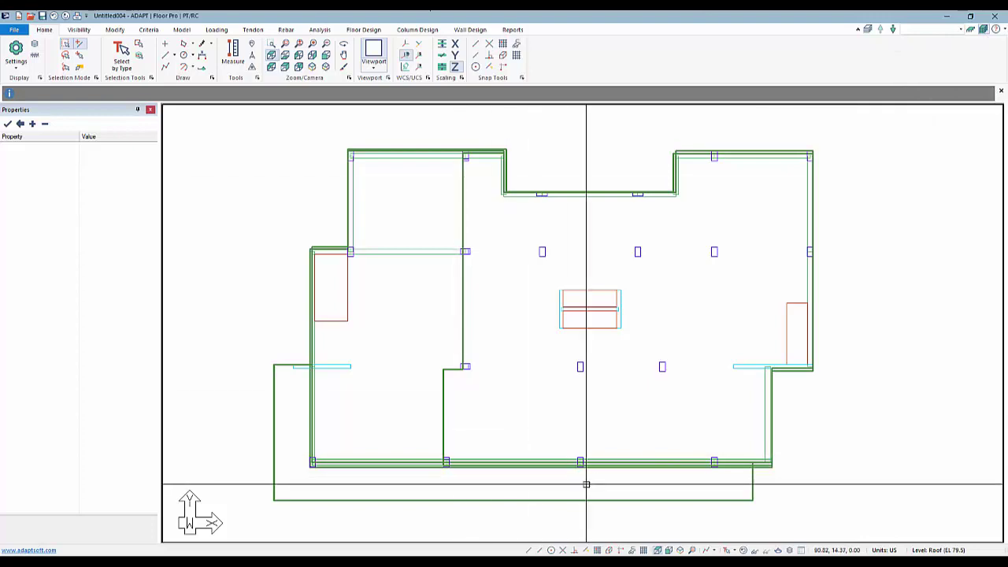
# Step: Make Roof (EL 79.5) the active level and display it alone in plan view
pyautogui.click(680, 550)
pyautogui.moveTo(536, 326); pyautogui.dragTo(468, 312, button='middle')
pyautogui.scroll(4, 468, 312)
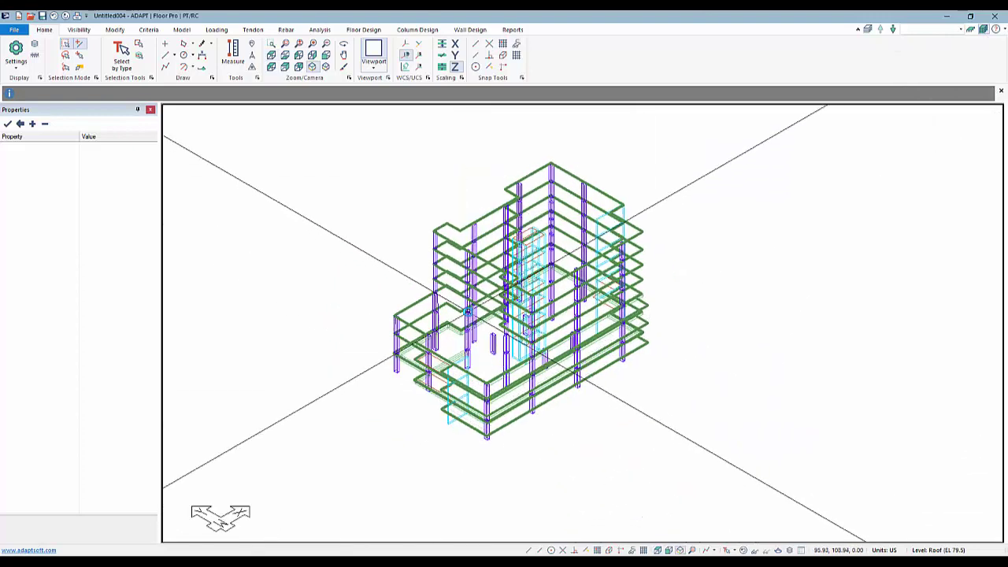
pyautogui.scroll(1, 468, 312)
pyautogui.scroll(-1, 462, 317)
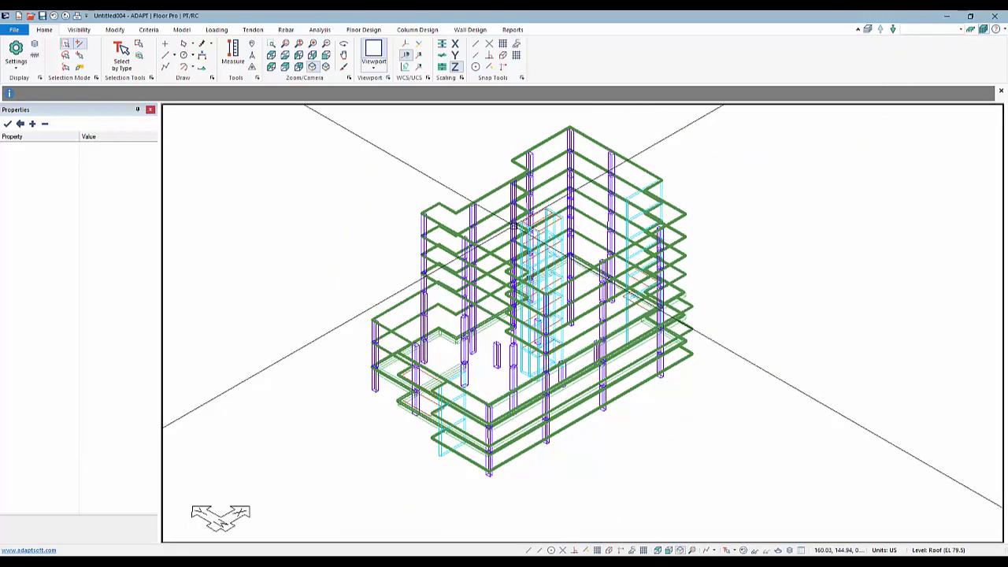
pyautogui.click(958, 29)
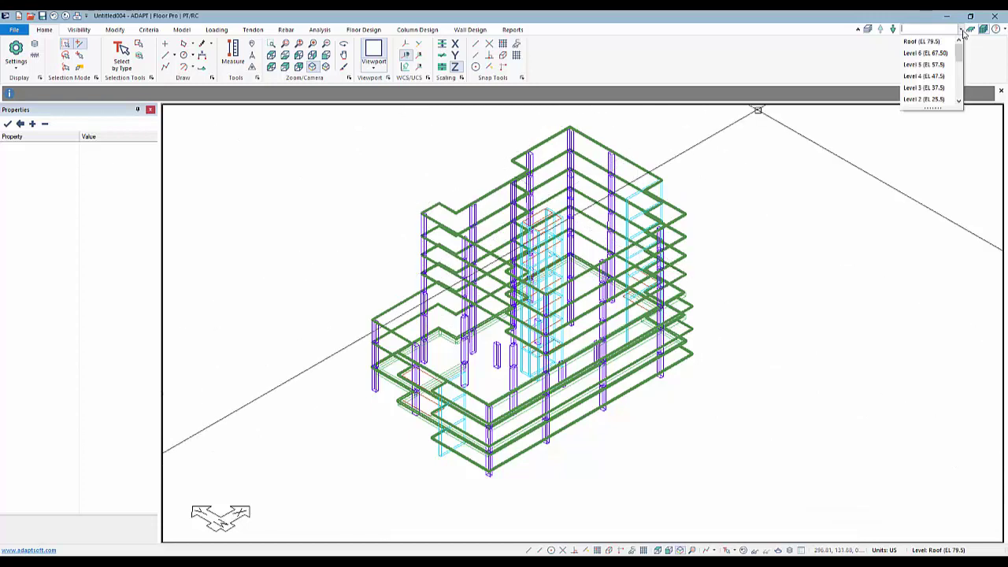
pyautogui.click(921, 41)
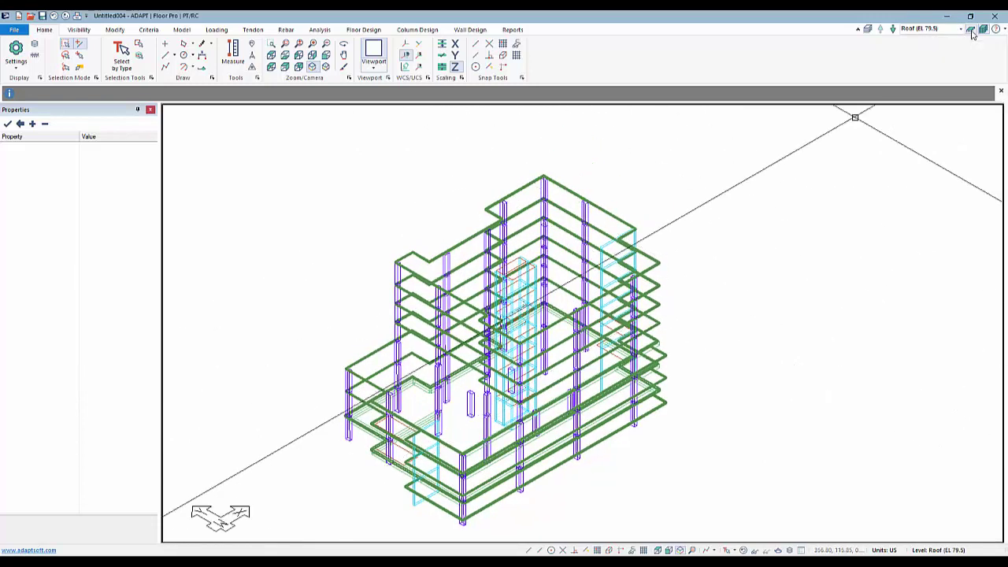
pyautogui.click(971, 30)
pyautogui.click(656, 550)
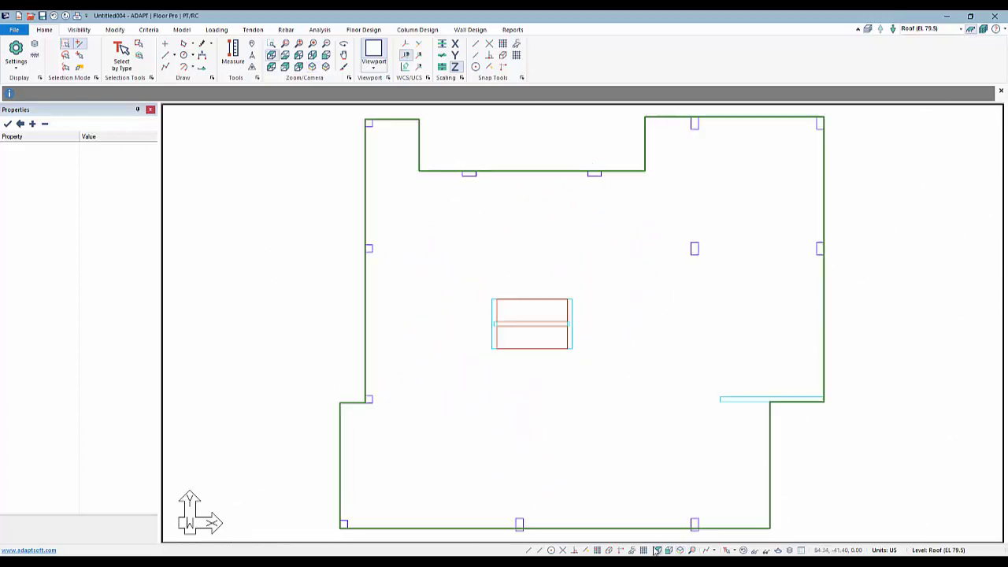
pyautogui.scroll(-5, 454, 319)
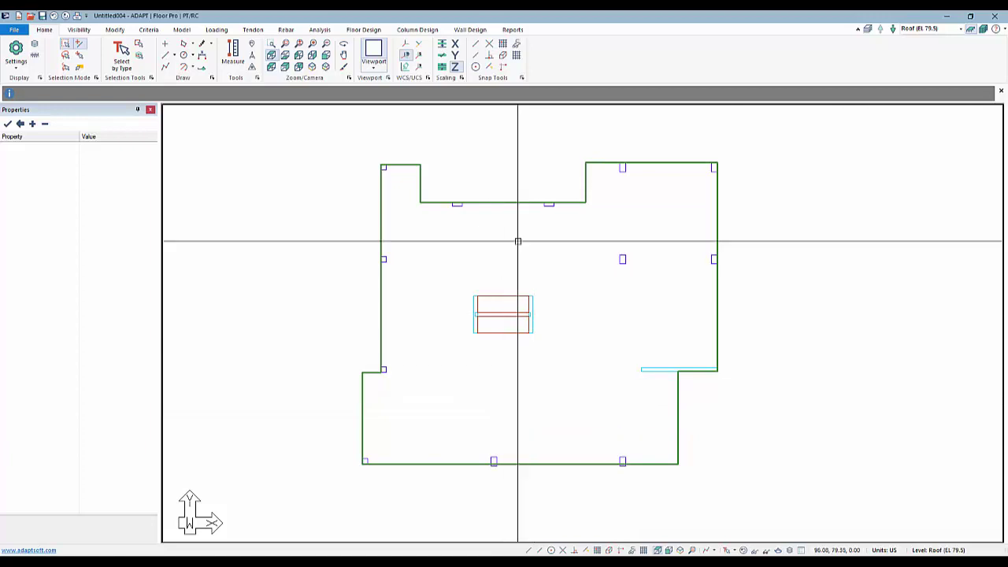
# Step: Check the load case library and create a Live load patch load over the roof slab region with the Patch Load Wizard
pyautogui.click(523, 202)
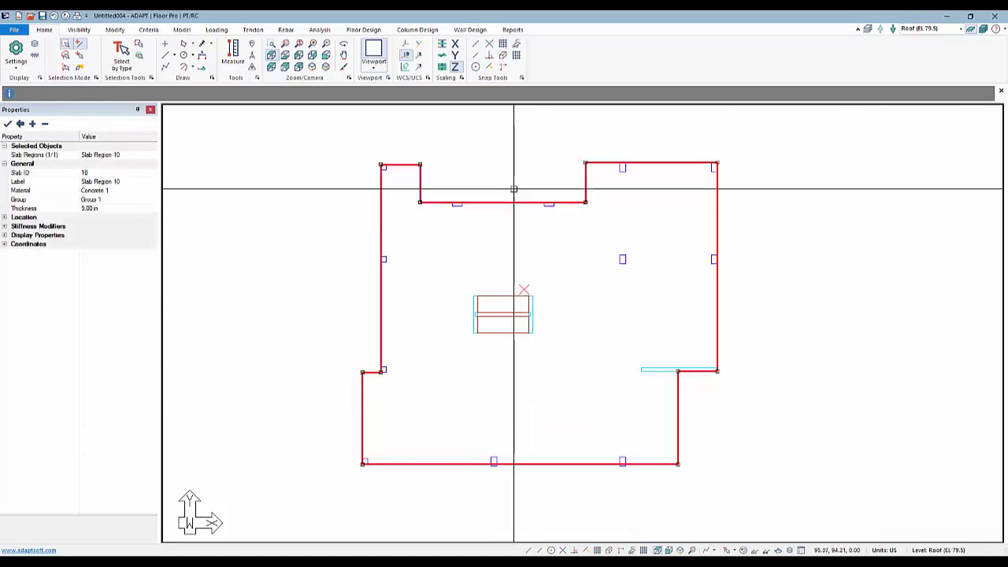
pyautogui.click(213, 31)
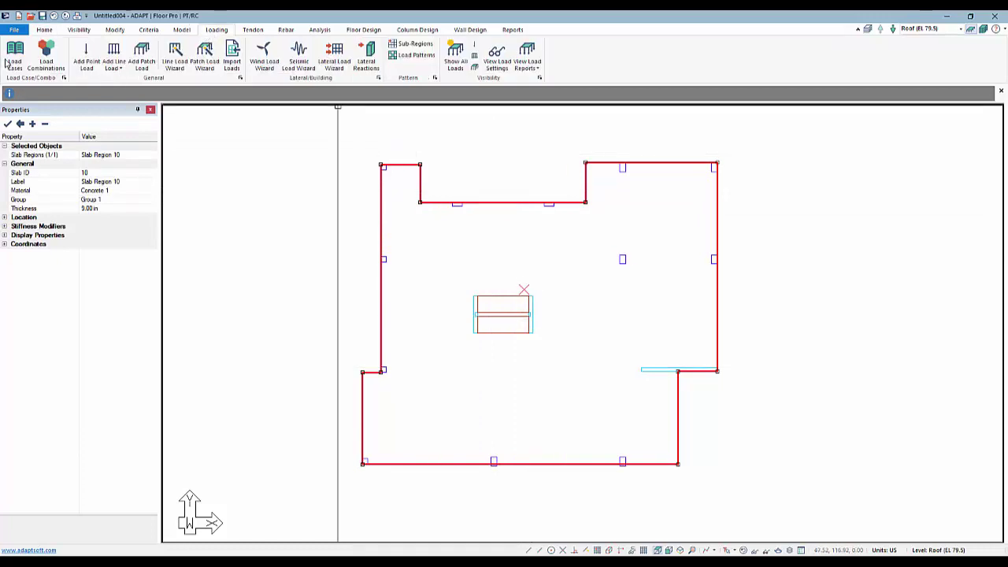
pyautogui.click(9, 63)
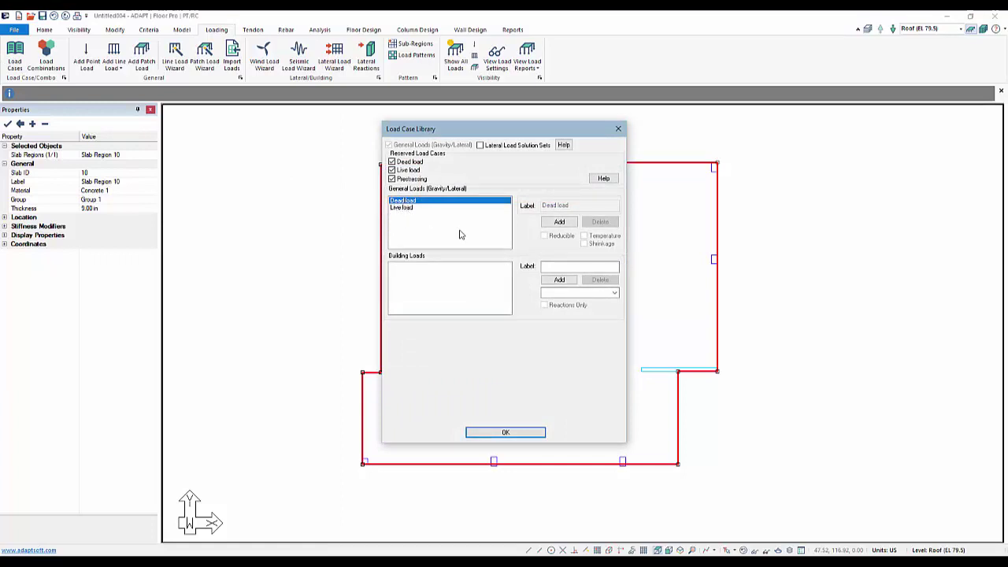
pyautogui.click(505, 432)
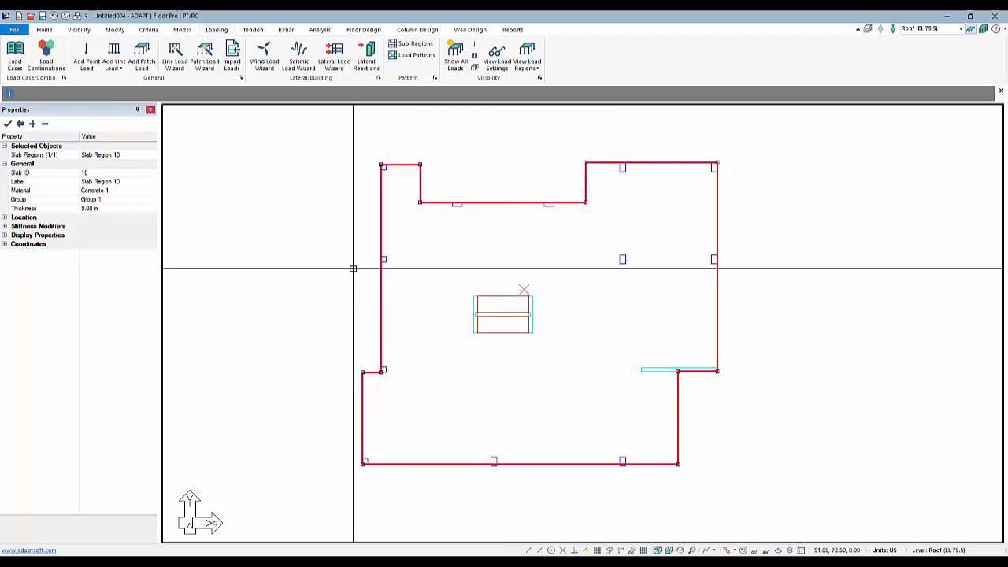
pyautogui.click(206, 59)
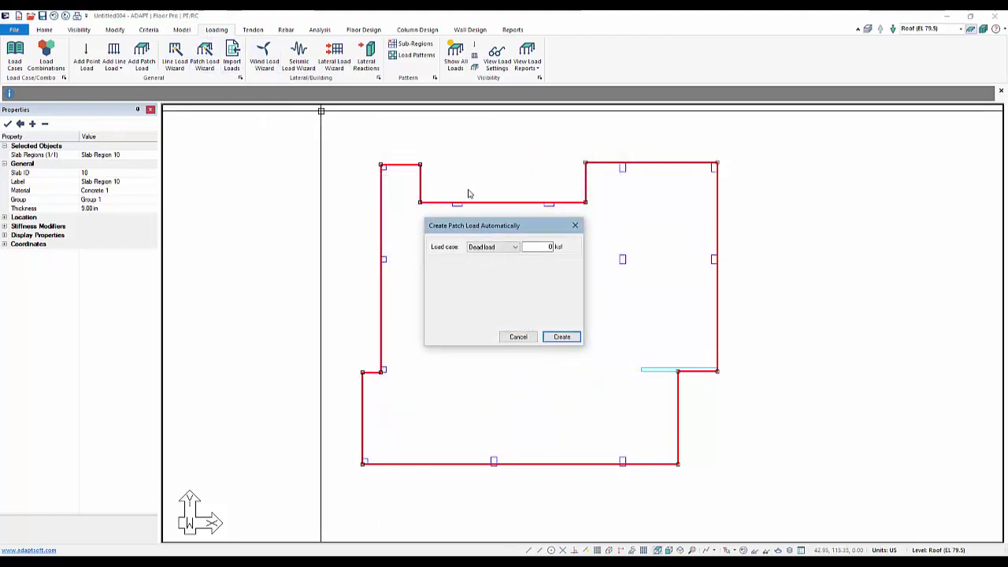
pyautogui.click(501, 249)
pyautogui.click(496, 263)
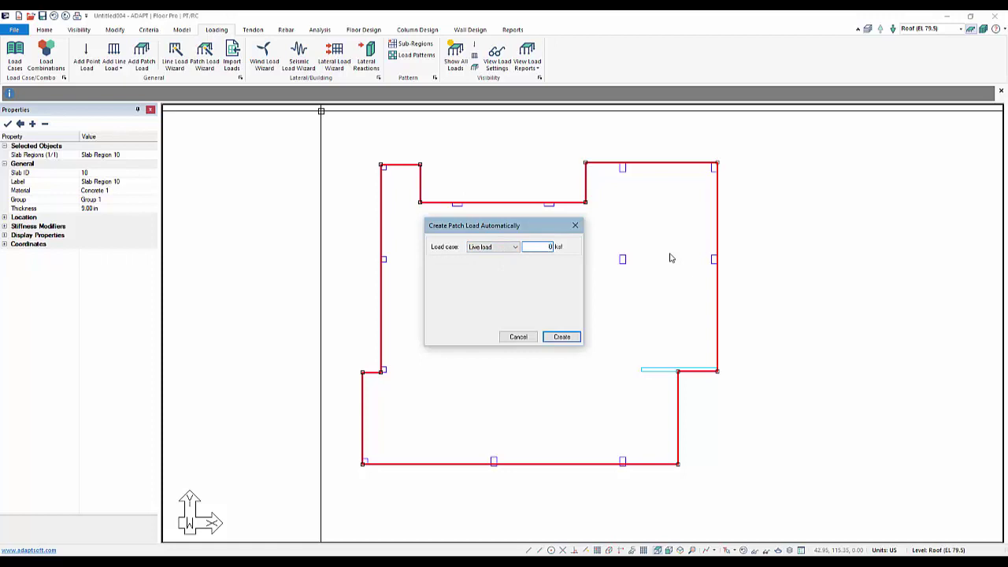
pyautogui.press('Return')
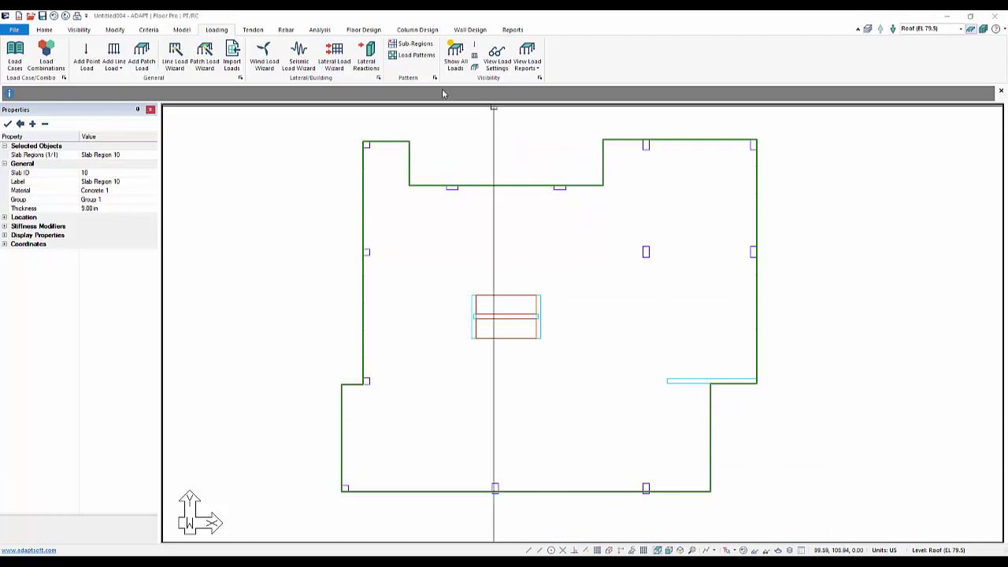
# Step: Draw a sub-region dividing line across the roof slab from the middle lower column along the core's left side to the upper-left inner column
pyautogui.click(408, 49)
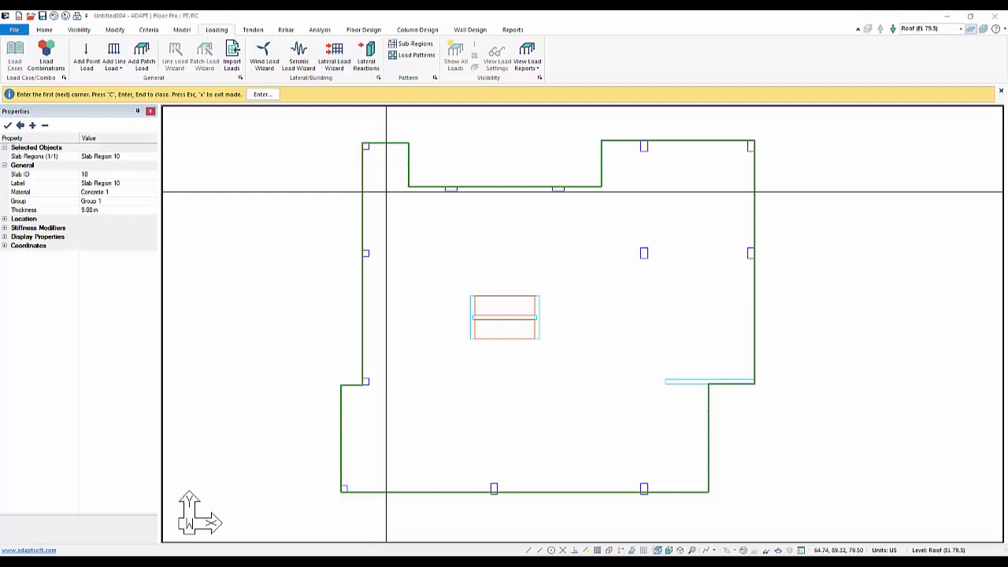
pyautogui.scroll(-3, 418, 285)
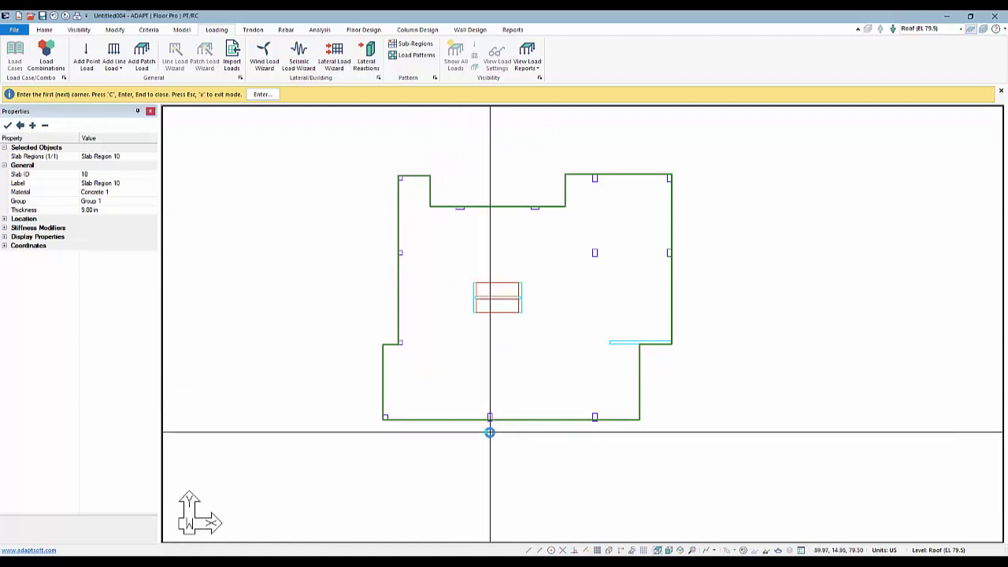
pyautogui.click(489, 432)
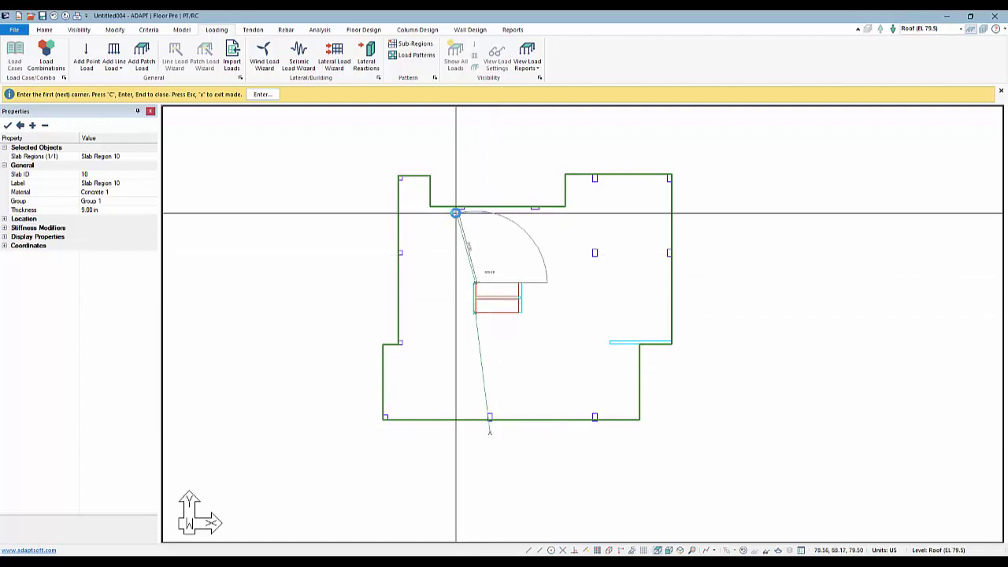
pyautogui.click(453, 196)
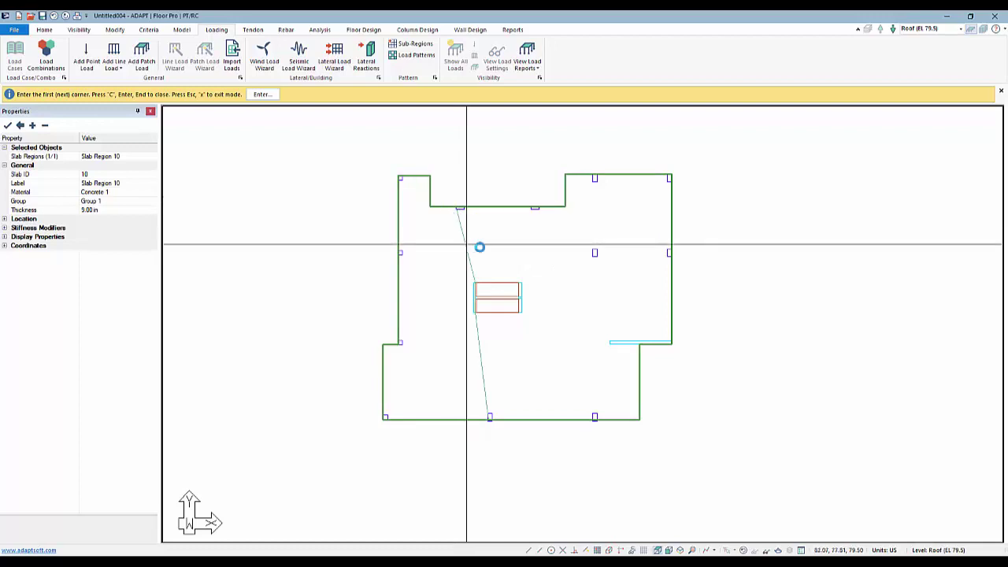
# Step: Add a sub-region line through the right interior columns and wall end, and a straight vertical one through the upper column right of the core
pyautogui.click(593, 431)
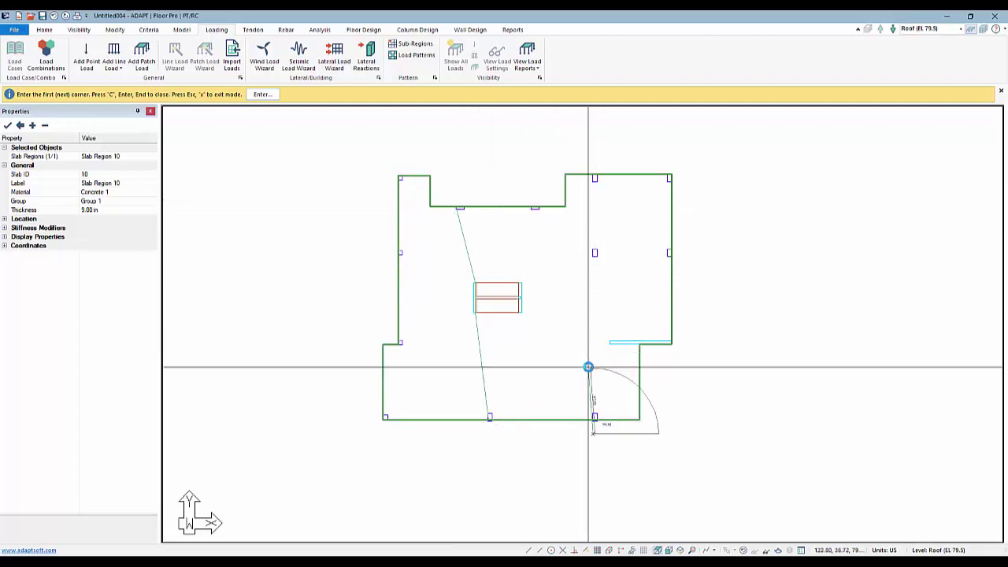
pyautogui.click(592, 372)
pyautogui.click(608, 342)
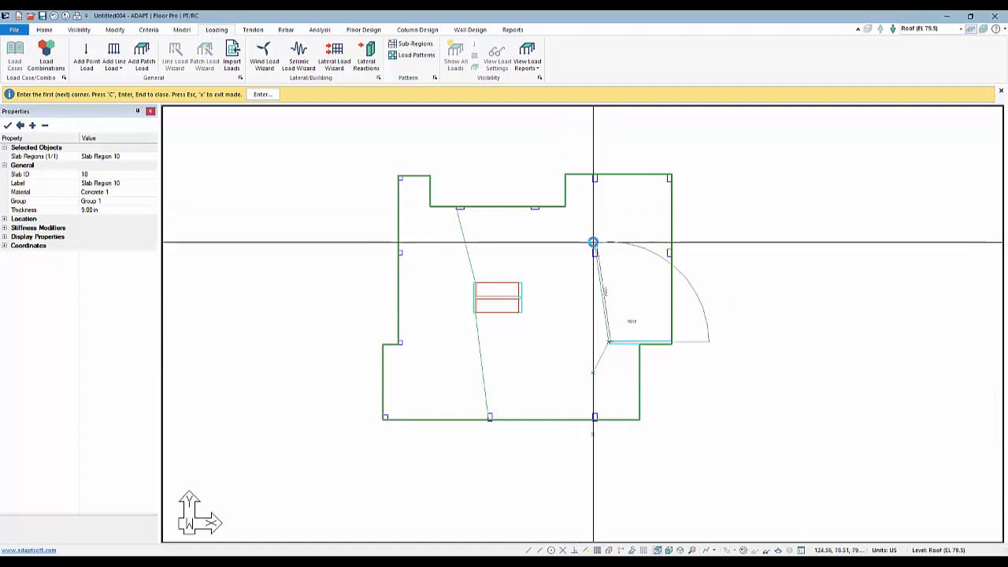
pyautogui.click(595, 252)
pyautogui.click(596, 162)
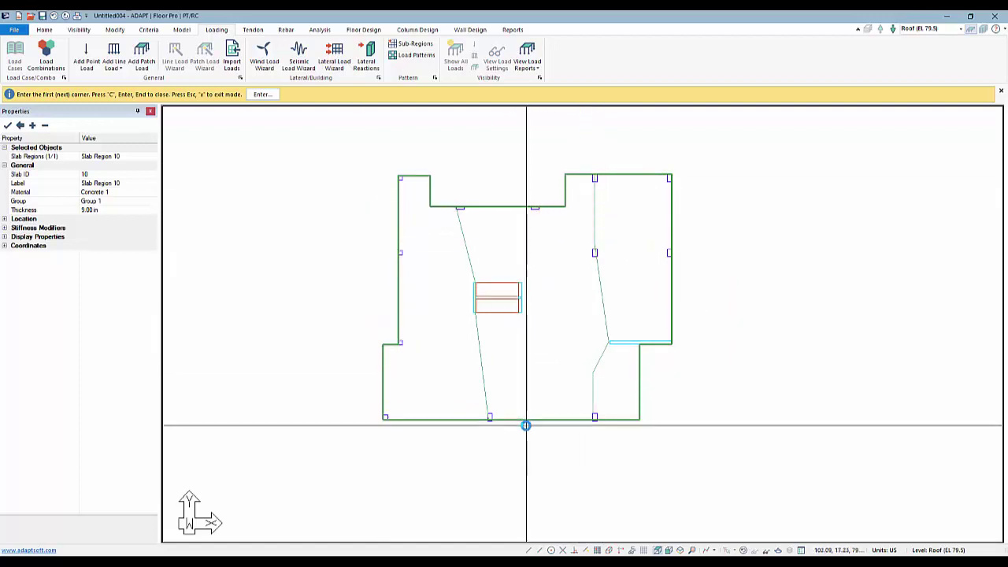
pyautogui.click(535, 432)
pyautogui.click(534, 178)
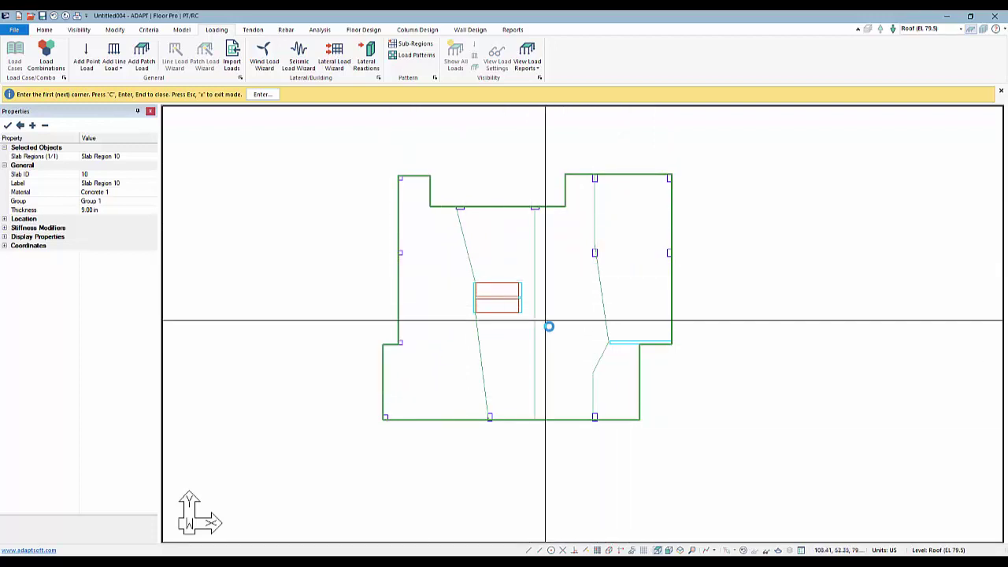
# Step: Draw two horizontal sub-region lines across the slab with orthogonal mode on, through the column rows above and below the core, and end the command
pyautogui.click(376, 253)
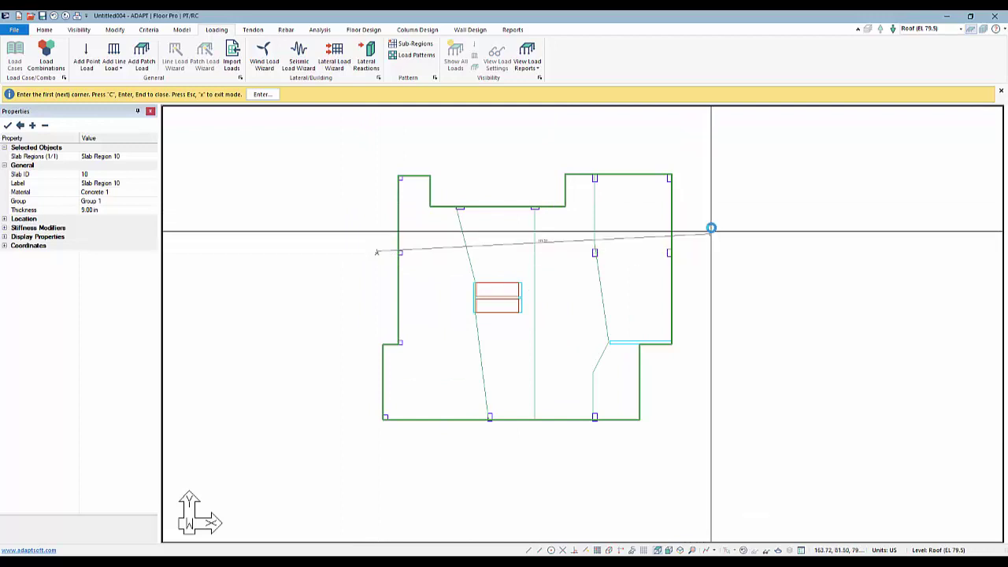
pyautogui.click(622, 550)
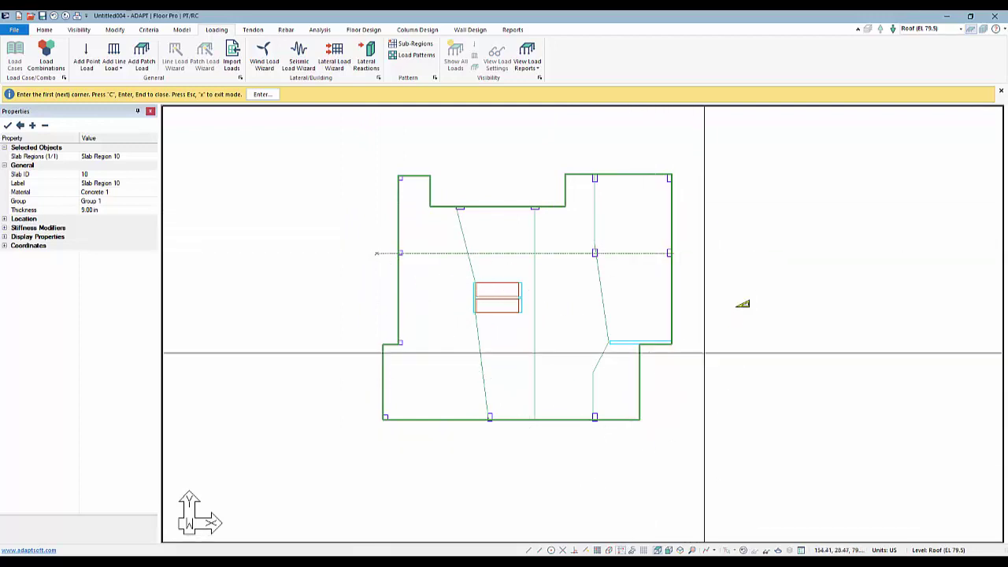
pyautogui.click(723, 257)
pyautogui.press('c')
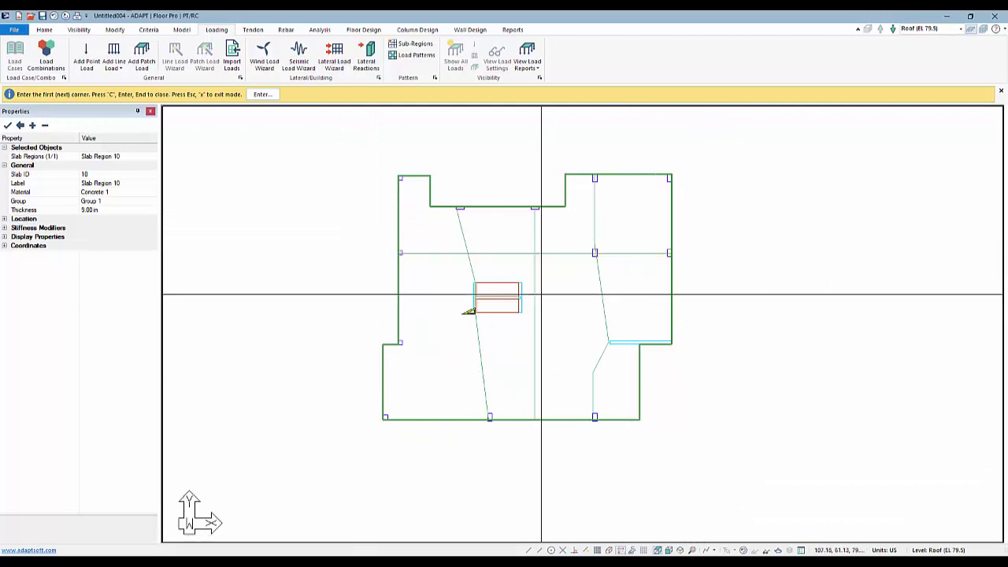
pyautogui.click(368, 343)
pyautogui.click(769, 342)
pyautogui.press('c')
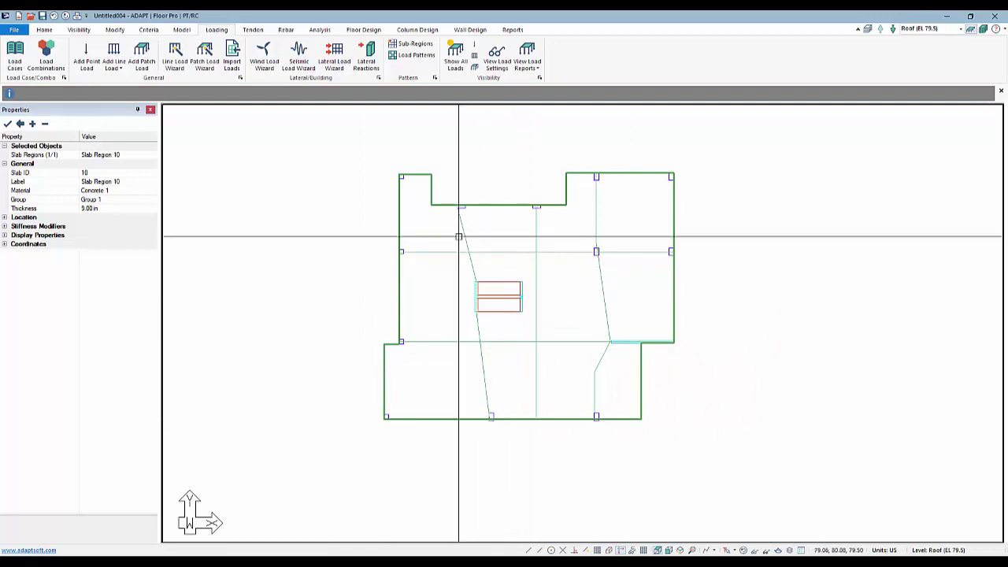
pyautogui.rightClick(484, 148)
pyautogui.click(492, 155)
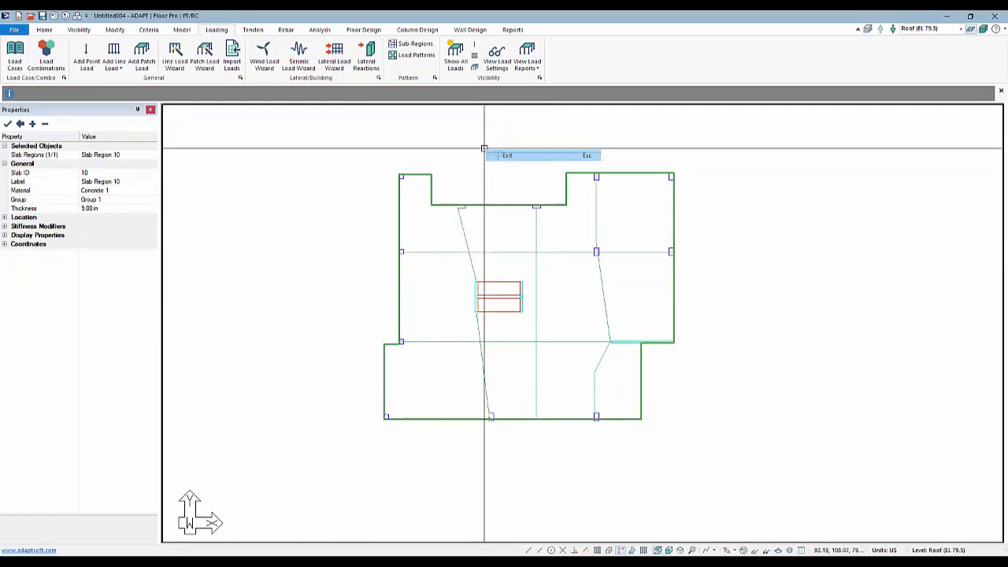
# Step: Open the skip pattern definition for Live load and inspect the properties of the sub-region between the two upper columns above the core
pyautogui.click(416, 56)
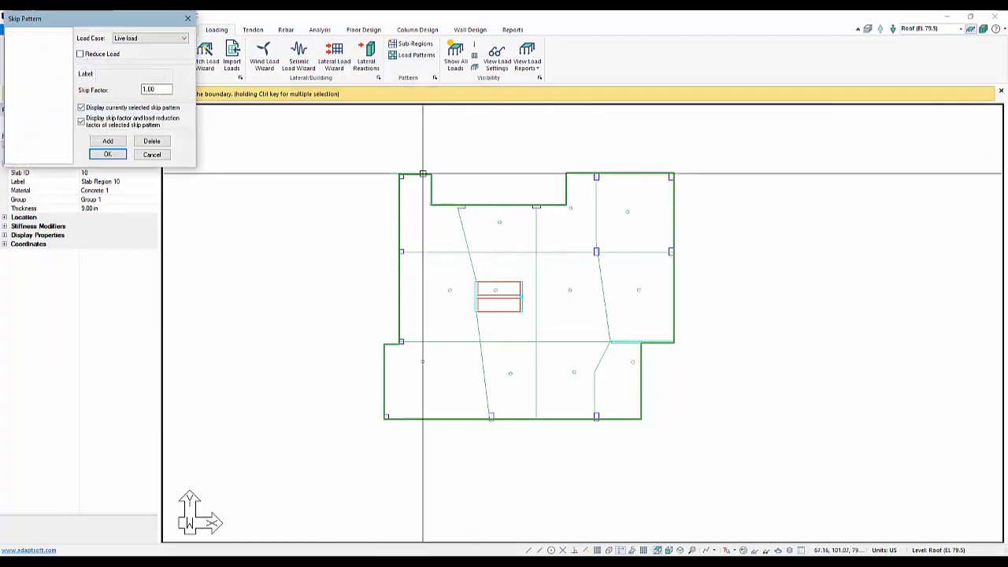
pyautogui.click(496, 222)
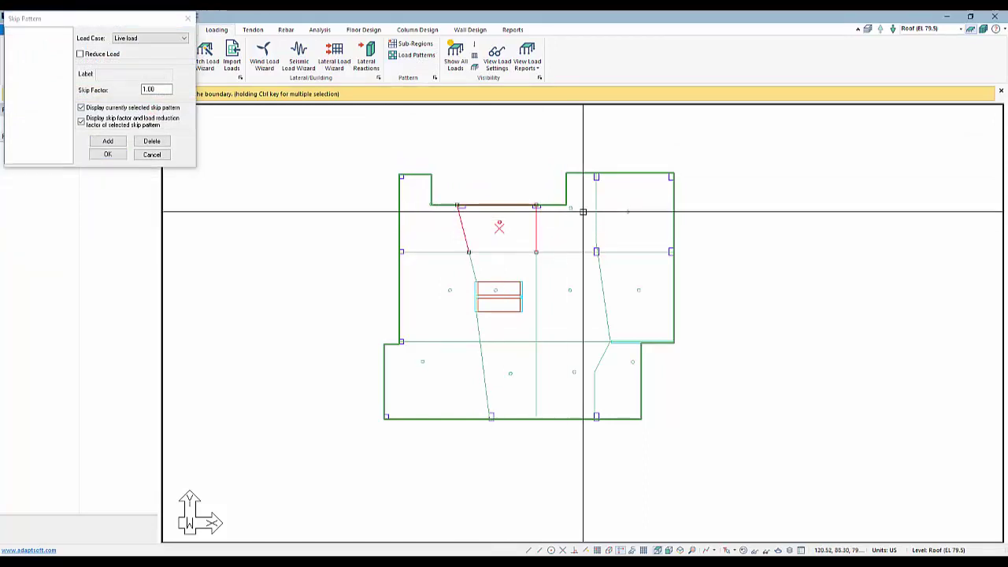
pyautogui.click(511, 234)
pyautogui.doubleClick(501, 223)
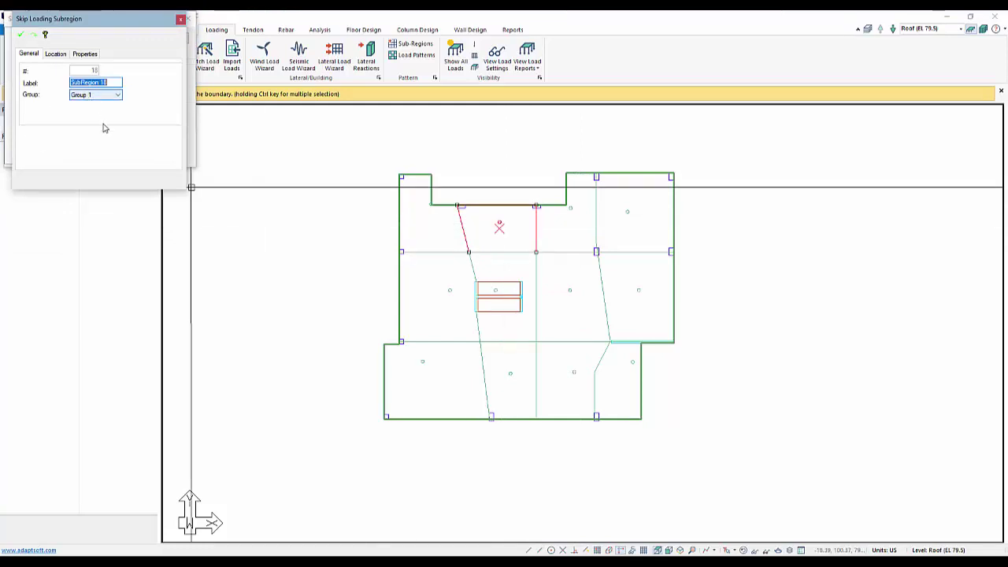
pyautogui.click(367, 229)
pyautogui.scroll(-5, 396, 261)
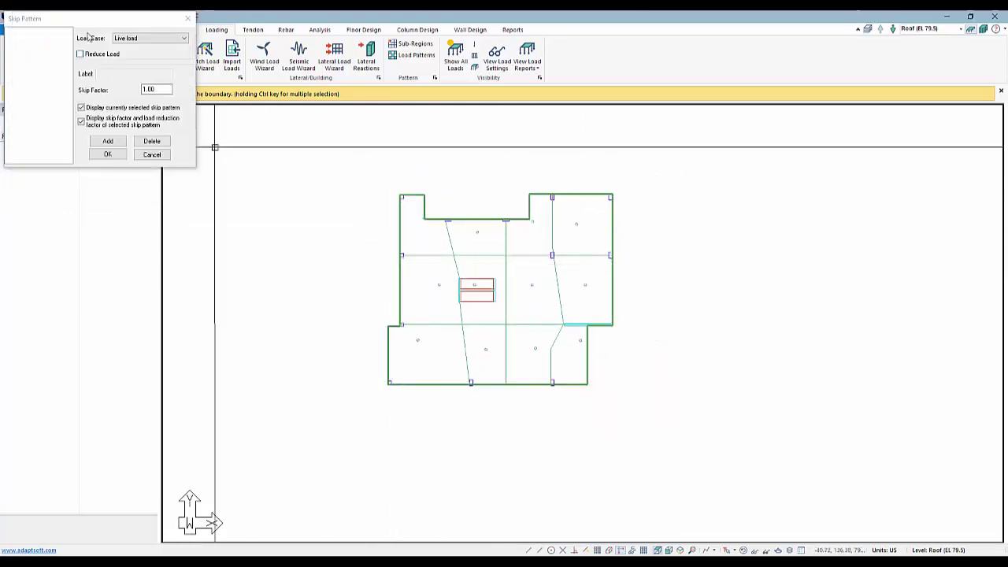
# Step: Keep Live load as the load case for the skip patterns and enable load reduction
pyautogui.moveTo(108, 18); pyautogui.dragTo(274, 91)
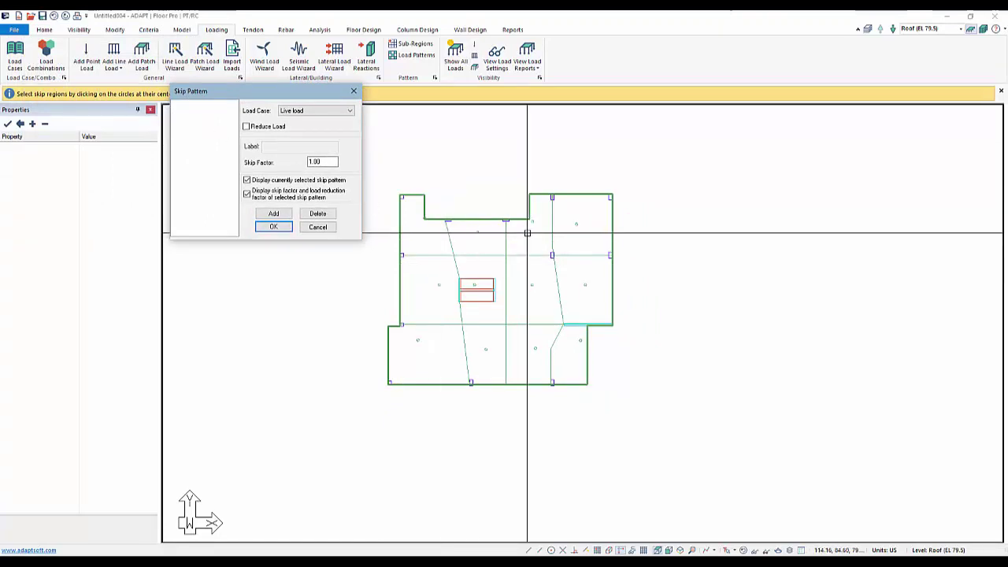
pyautogui.click(324, 115)
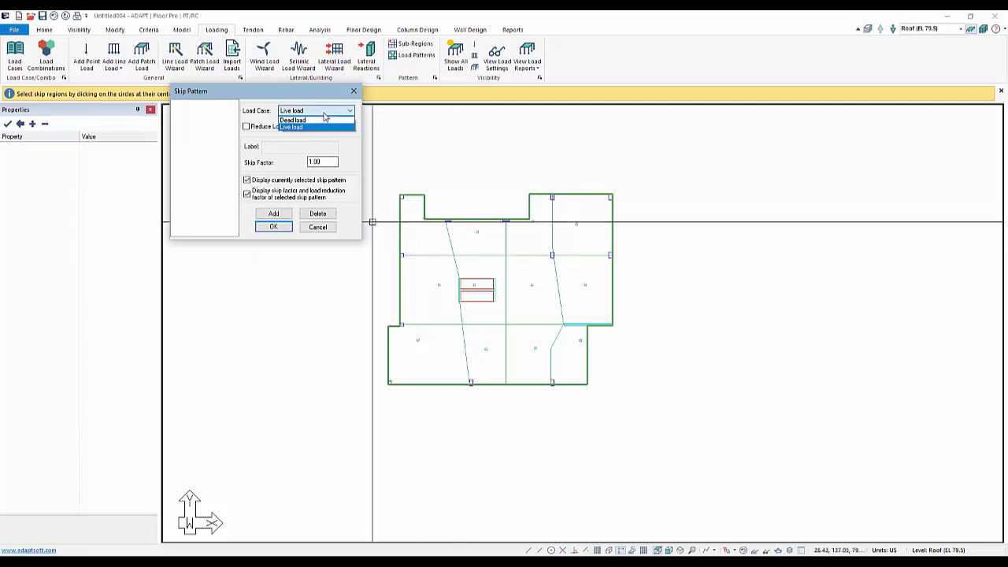
pyautogui.click(322, 128)
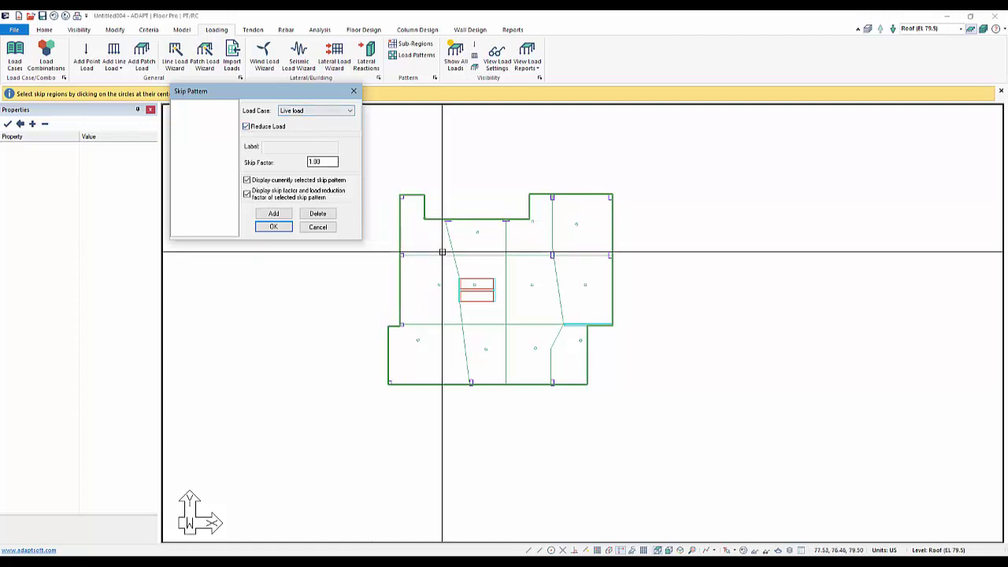
# Step: Select all sub-regions of the roof slab and add them as the first skip pattern with a skip factor of 1.00
pyautogui.moveTo(441, 245); pyautogui.dragTo(461, 238, button='middle')
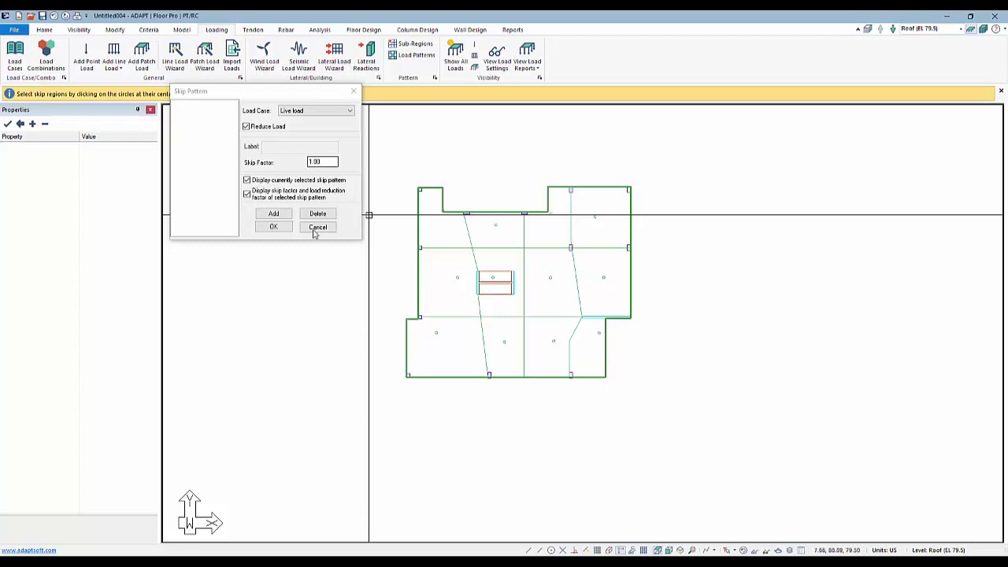
pyautogui.moveTo(595, 230); pyautogui.dragTo(435, 211)
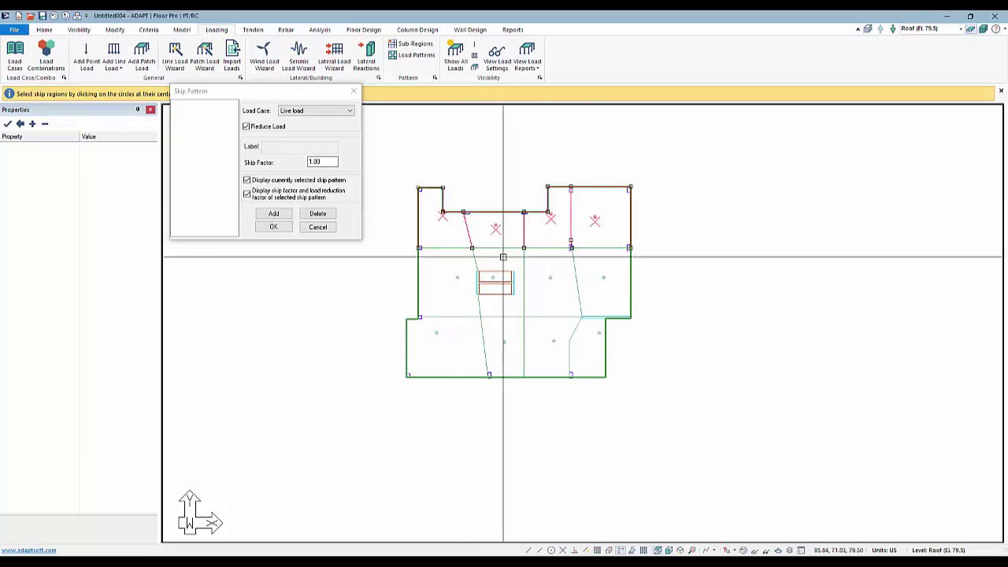
pyautogui.moveTo(592, 261); pyautogui.dragTo(465, 273)
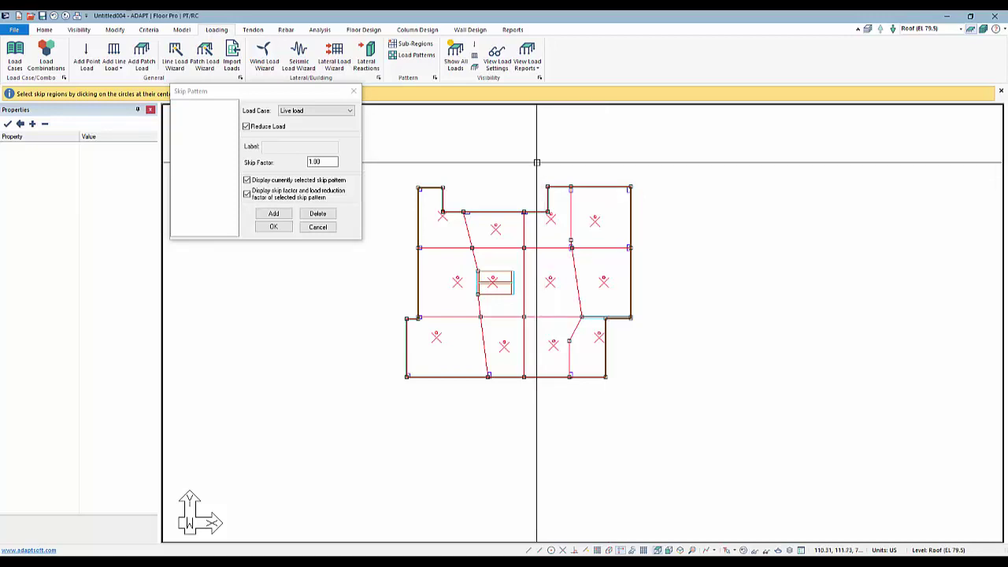
pyautogui.click(276, 216)
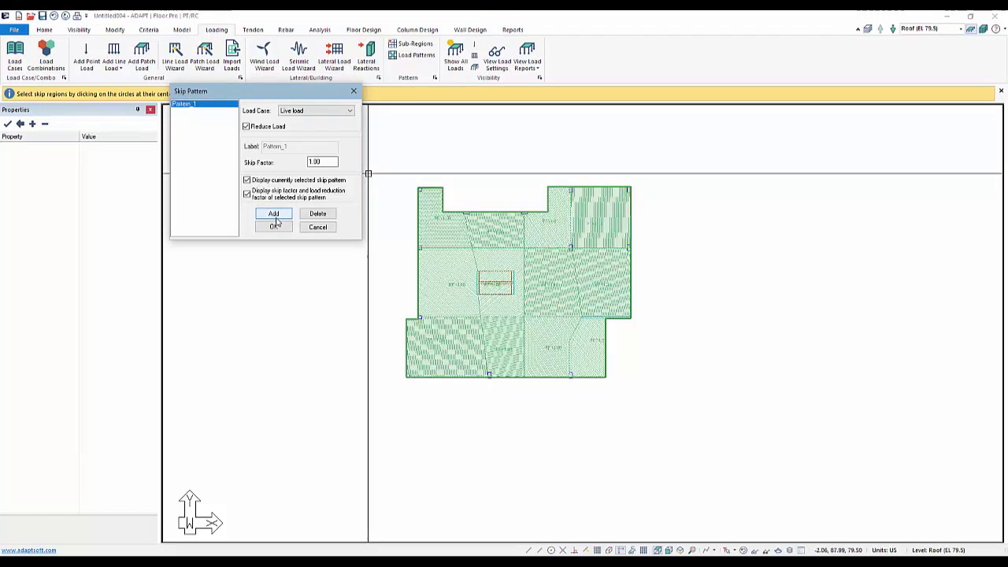
# Step: Add a skip pattern loading the first and third vertical strips of sub-regions, counted from the slab's left edge
pyautogui.click(390, 385)
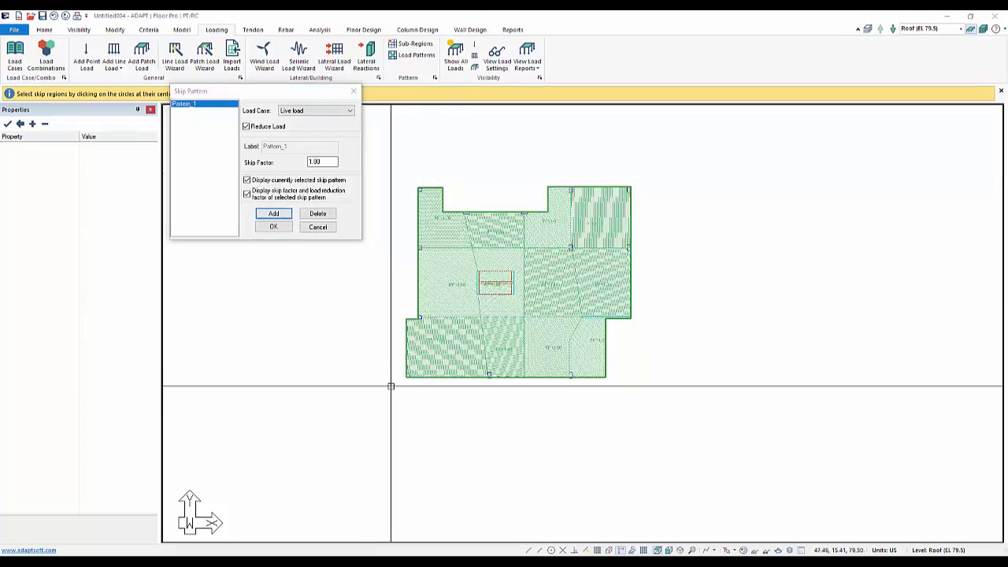
pyautogui.click(431, 357)
pyautogui.click(434, 281)
pyautogui.click(429, 234)
pyautogui.click(539, 238)
pyautogui.click(542, 278)
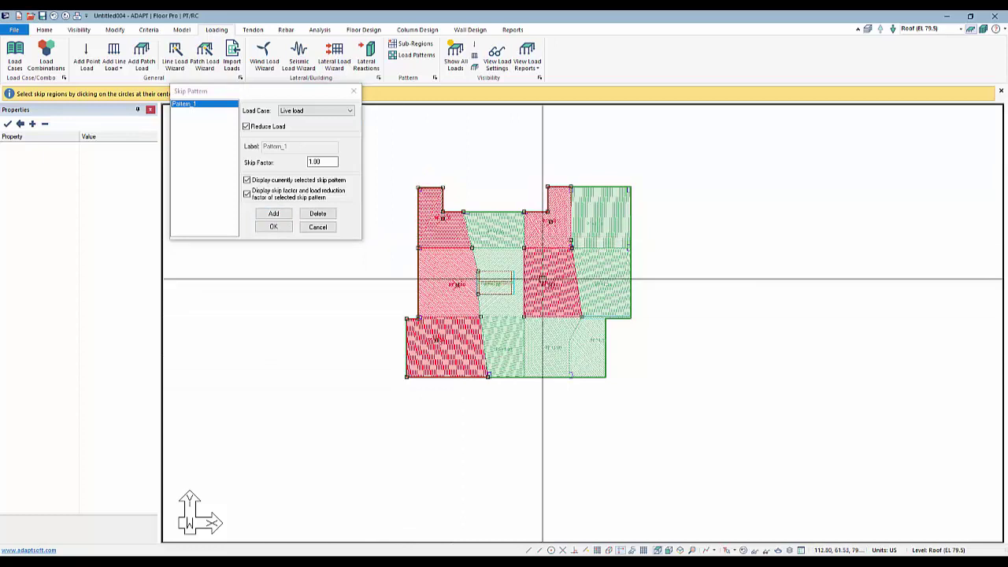
pyautogui.click(543, 341)
pyautogui.click(273, 214)
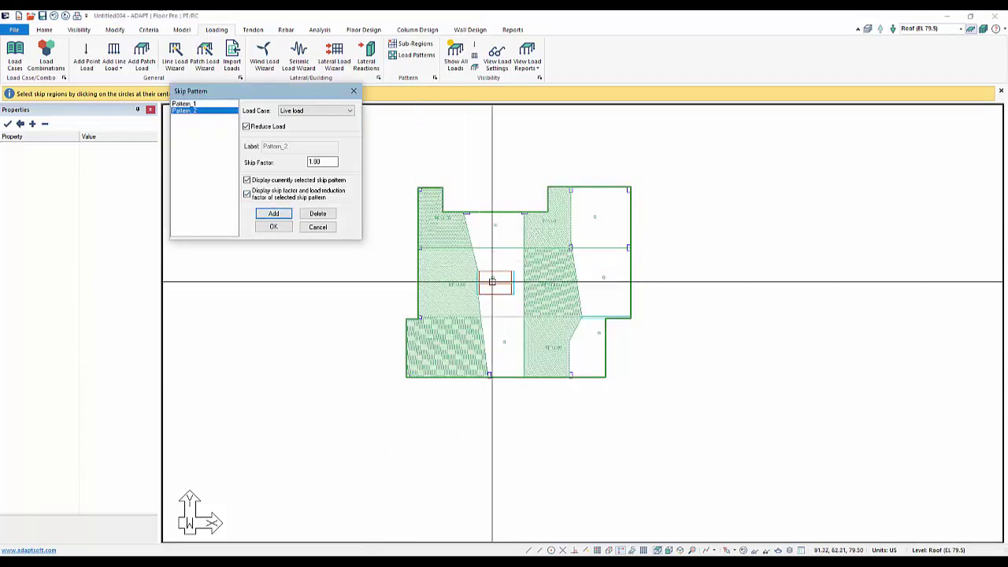
# Step: Add a skip pattern loading the second and fourth vertical strips, including the core and the right edge sub-regions
pyautogui.click(502, 324)
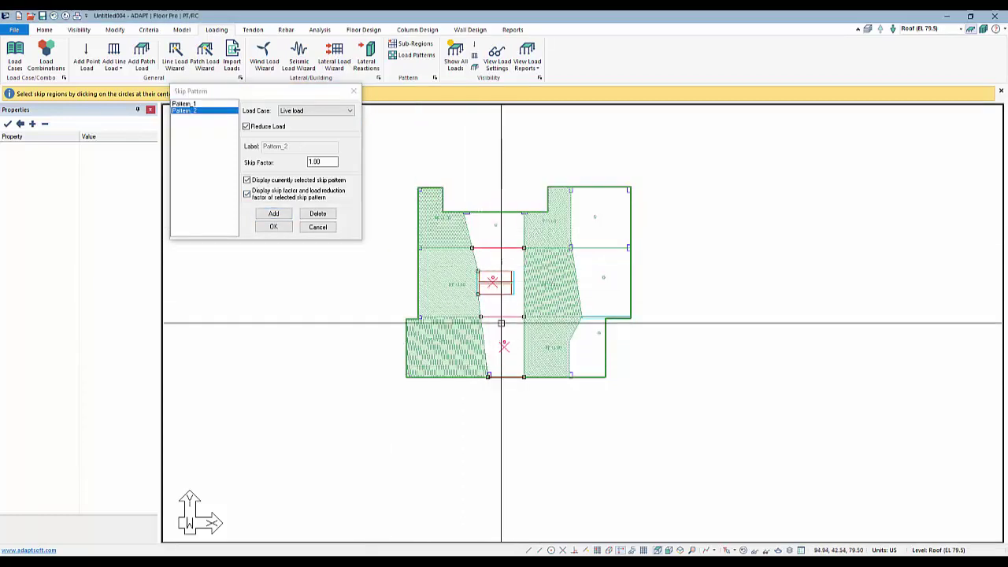
pyautogui.moveTo(499, 285); pyautogui.dragTo(496, 237)
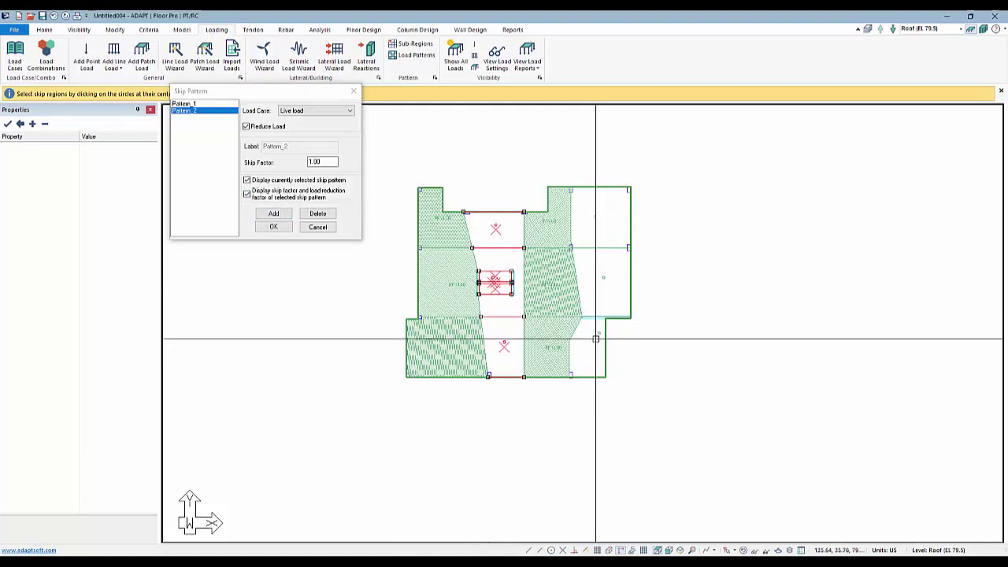
pyautogui.moveTo(594, 340); pyautogui.dragTo(596, 214)
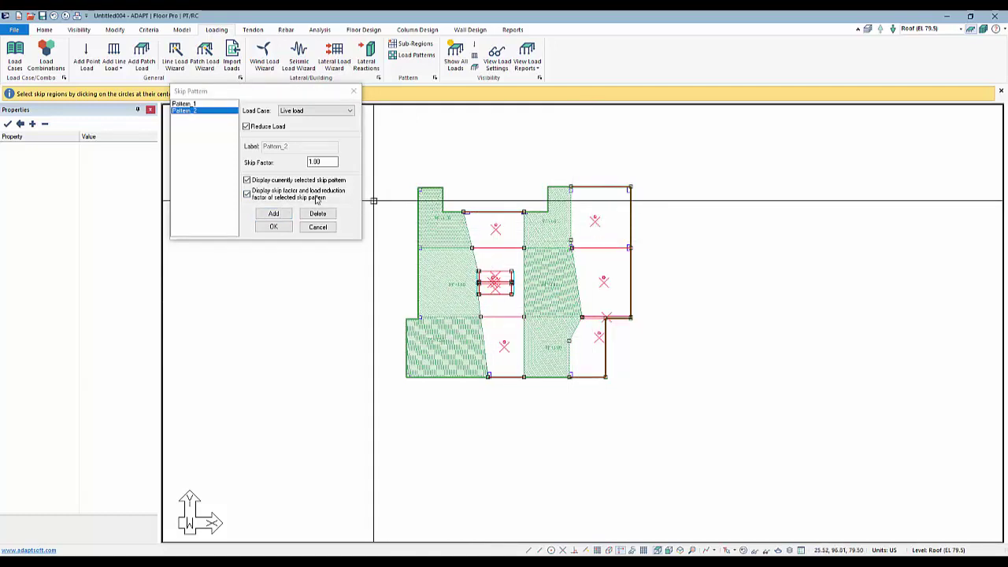
pyautogui.click(277, 215)
# Step: Add a skip pattern loading the upper and lower rows of sub-regions, and another loading only the middle row
pyautogui.click(594, 223)
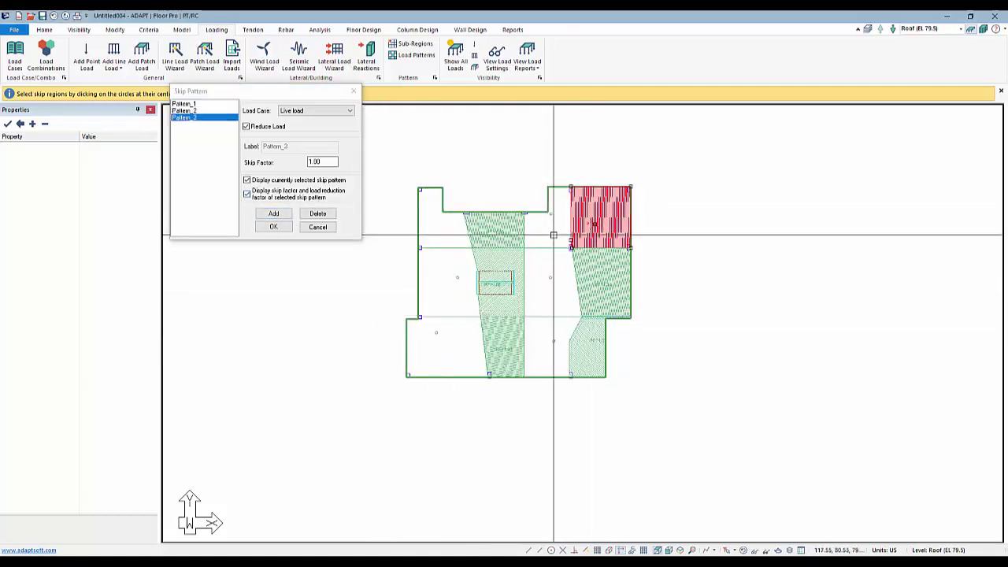
pyautogui.click(497, 228)
pyautogui.click(587, 287)
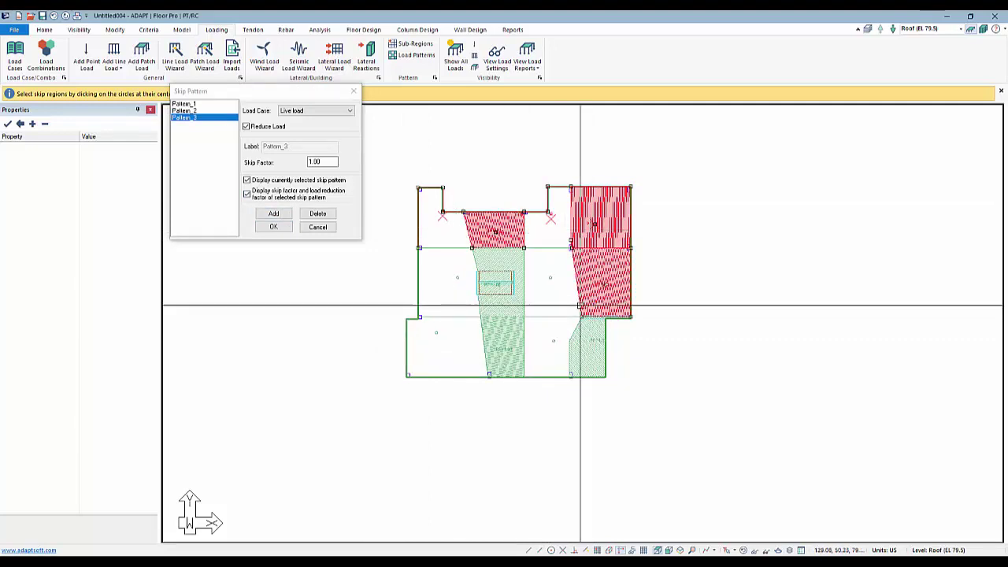
pyautogui.click(597, 286)
pyautogui.click(595, 340)
pyautogui.click(554, 342)
pyautogui.click(503, 349)
pyautogui.click(438, 334)
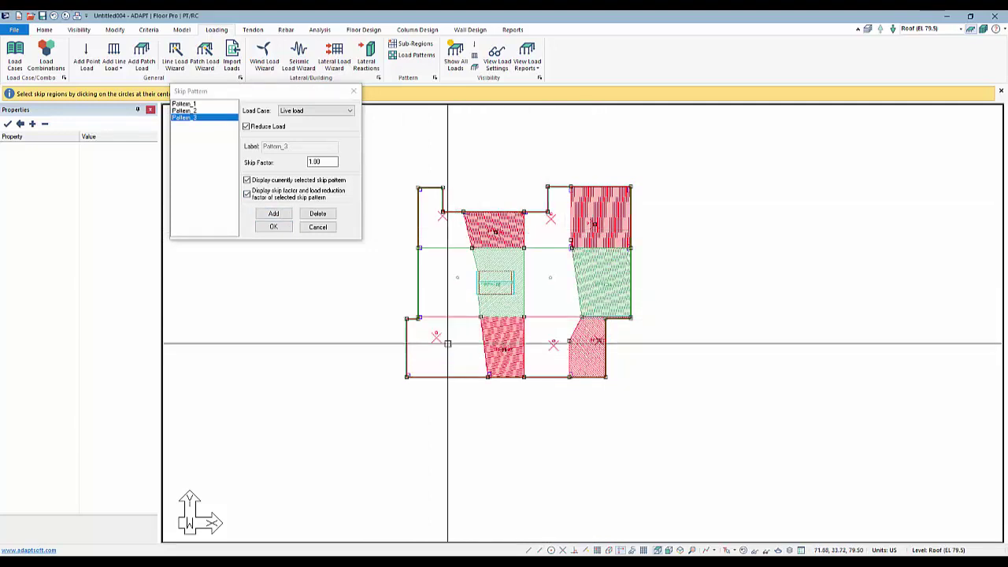
pyautogui.click(274, 214)
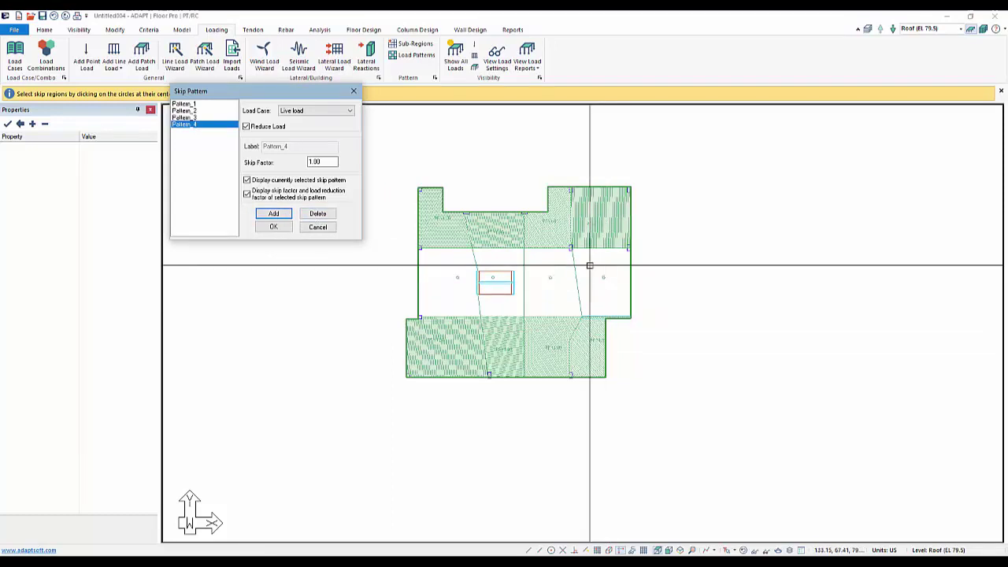
pyautogui.moveTo(590, 265); pyautogui.dragTo(452, 256)
pyautogui.click(273, 215)
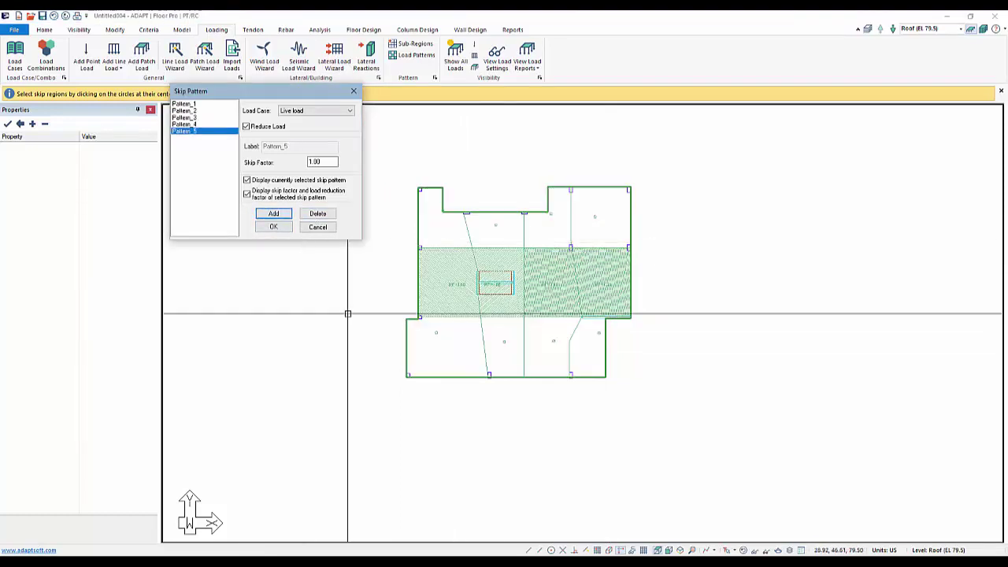
# Step: Add a checkerboard skip pattern with the upper-left, lower-left, core and middle-right sub-regions among the loaded ones
pyautogui.click(441, 214)
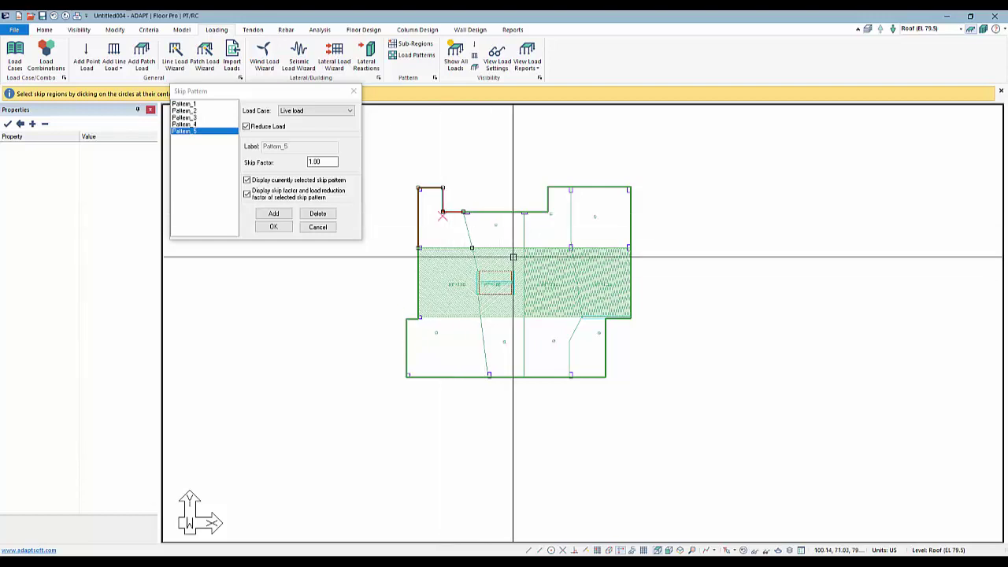
pyautogui.click(552, 218)
pyautogui.click(603, 284)
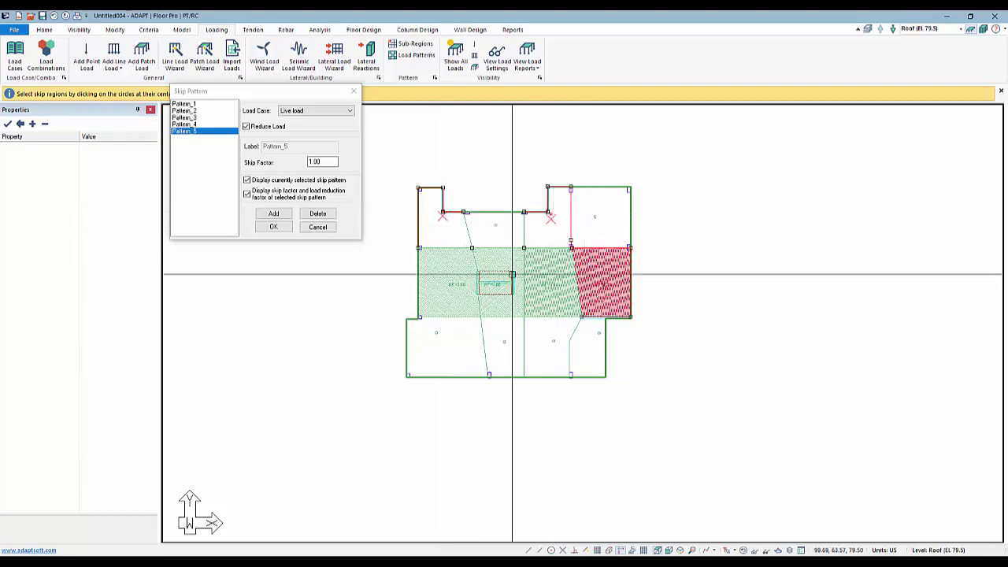
pyautogui.click(496, 282)
pyautogui.click(436, 334)
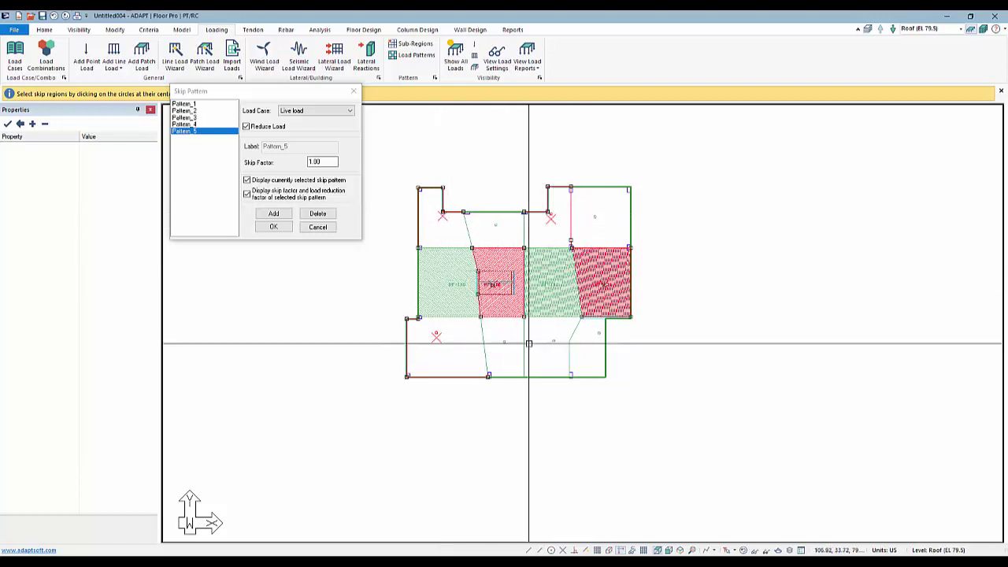
pyautogui.click(273, 213)
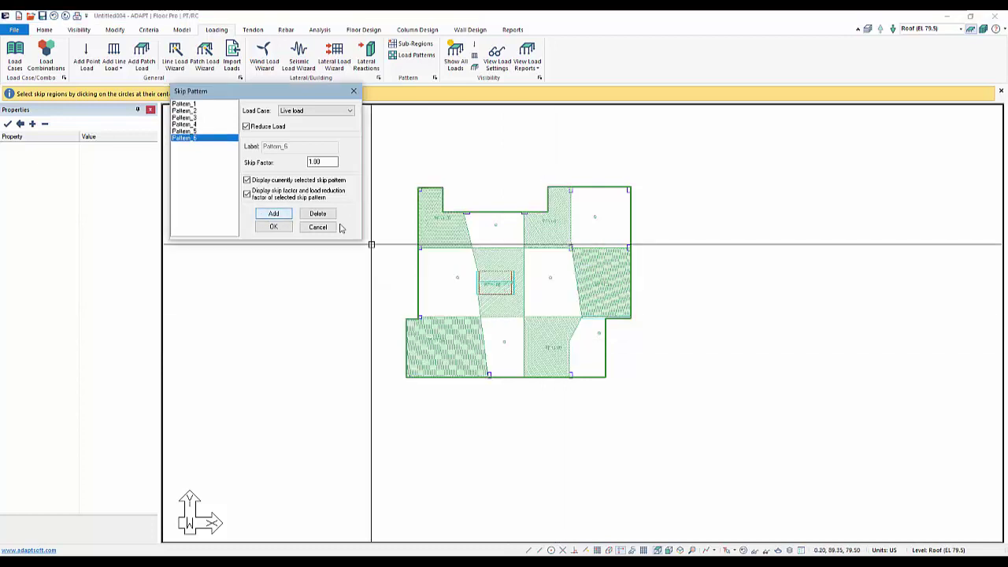
# Step: Add the opposite checkerboard skip pattern, loading the upper-right, lower-right, middle-left and remaining alternate sub-regions
pyautogui.click(495, 226)
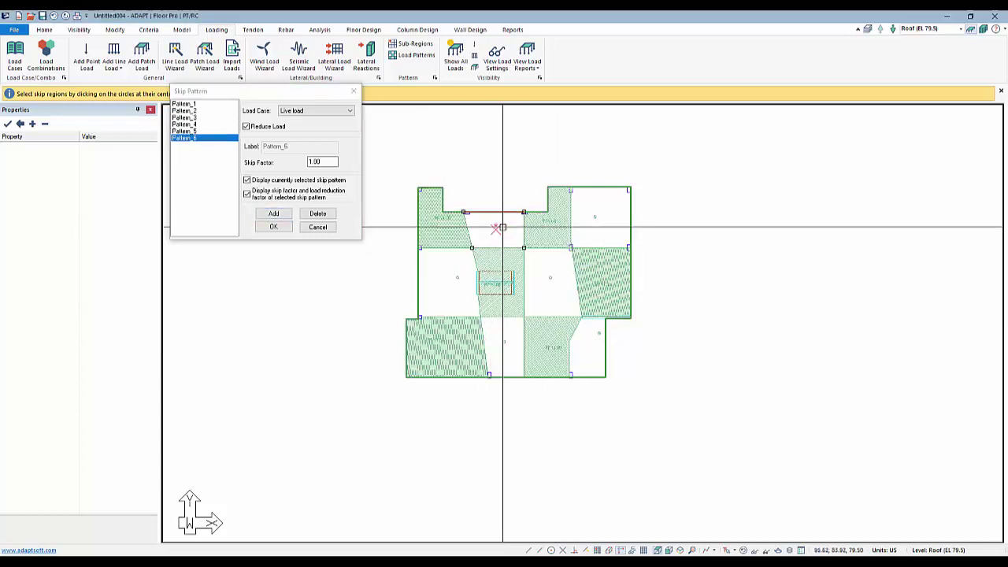
pyautogui.click(596, 218)
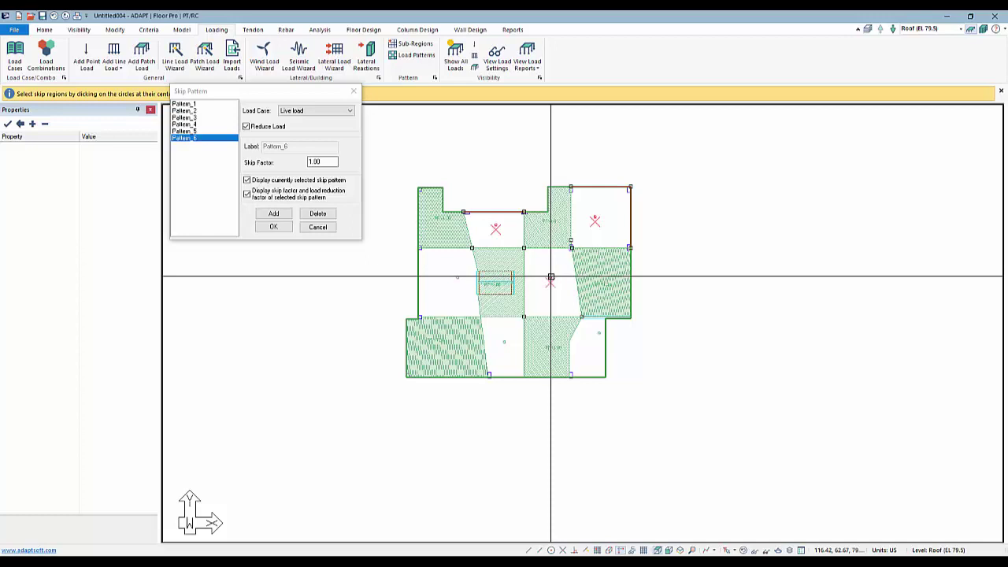
pyautogui.click(550, 277)
pyautogui.click(457, 279)
pyautogui.click(503, 340)
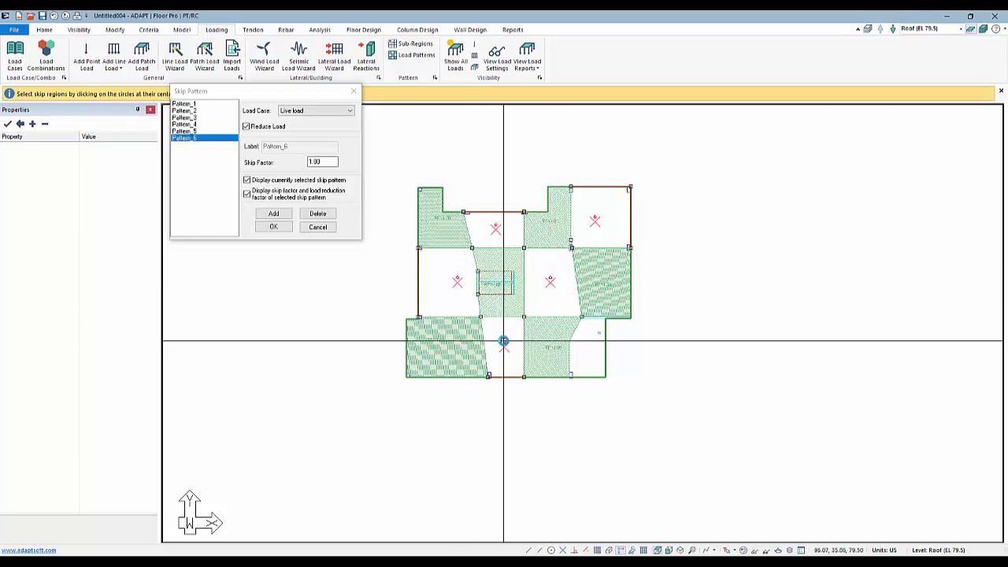
pyautogui.click(596, 331)
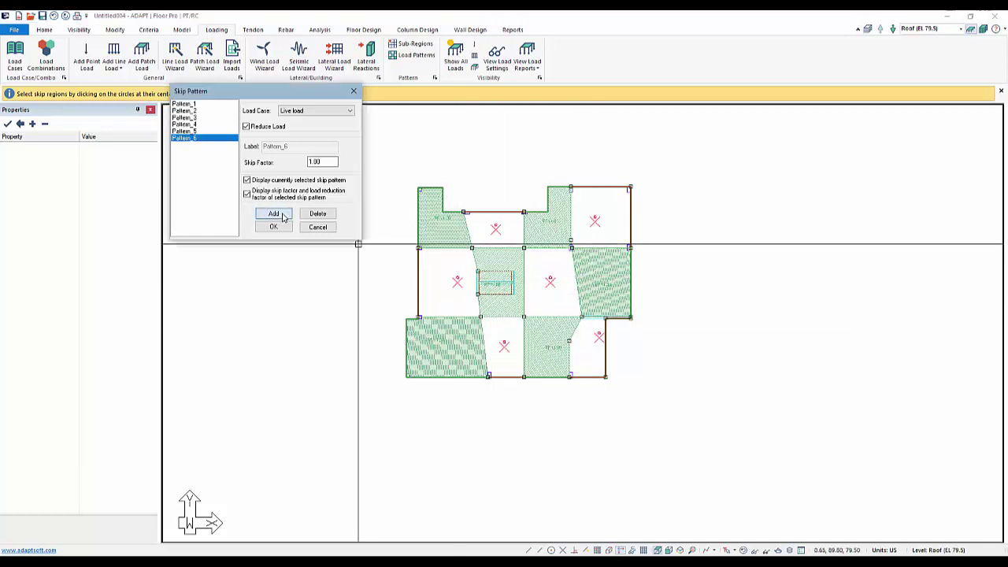
pyautogui.click(273, 213)
# Step: Review each skip pattern from Pattern_1 to Pattern_7 on the slab and accept the definitions
pyautogui.click(183, 105)
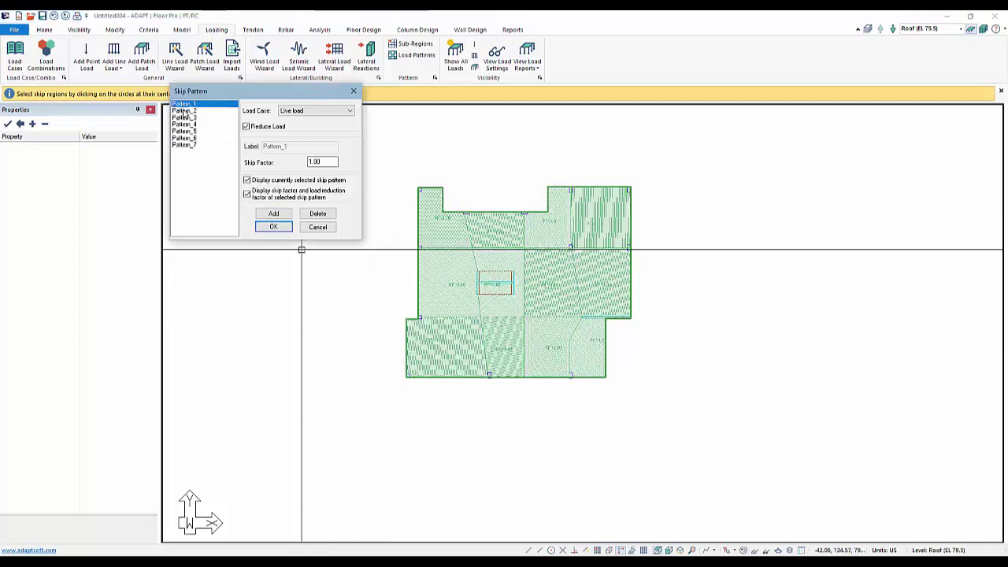
pyautogui.click(183, 111)
pyautogui.click(183, 117)
pyautogui.click(182, 124)
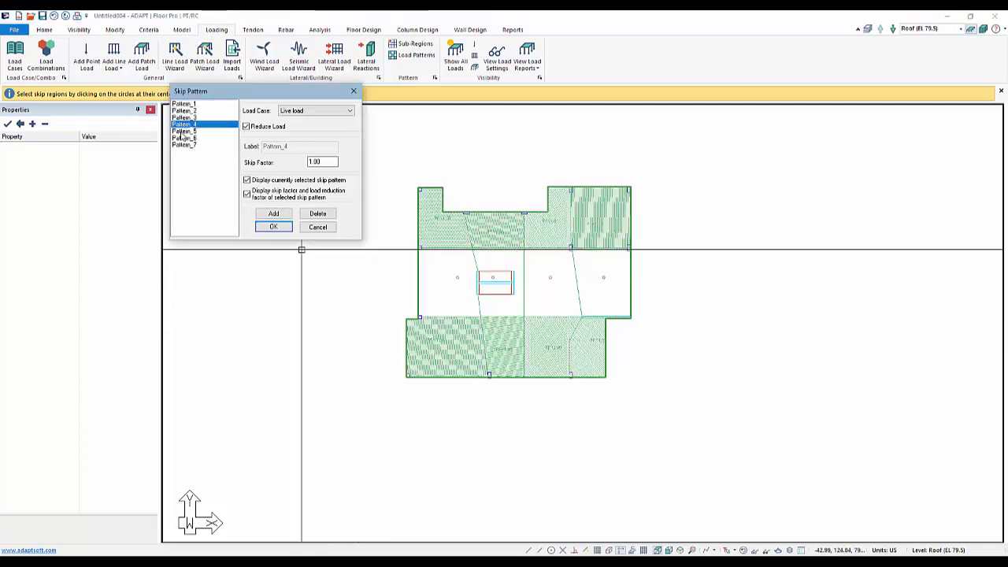
pyautogui.click(184, 130)
pyautogui.click(183, 138)
pyautogui.click(184, 145)
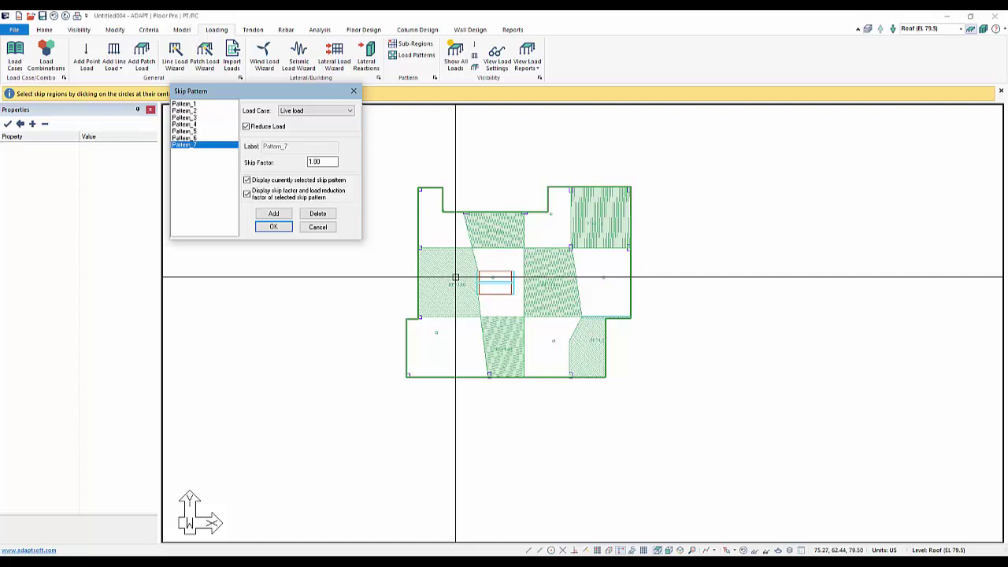
pyautogui.click(268, 227)
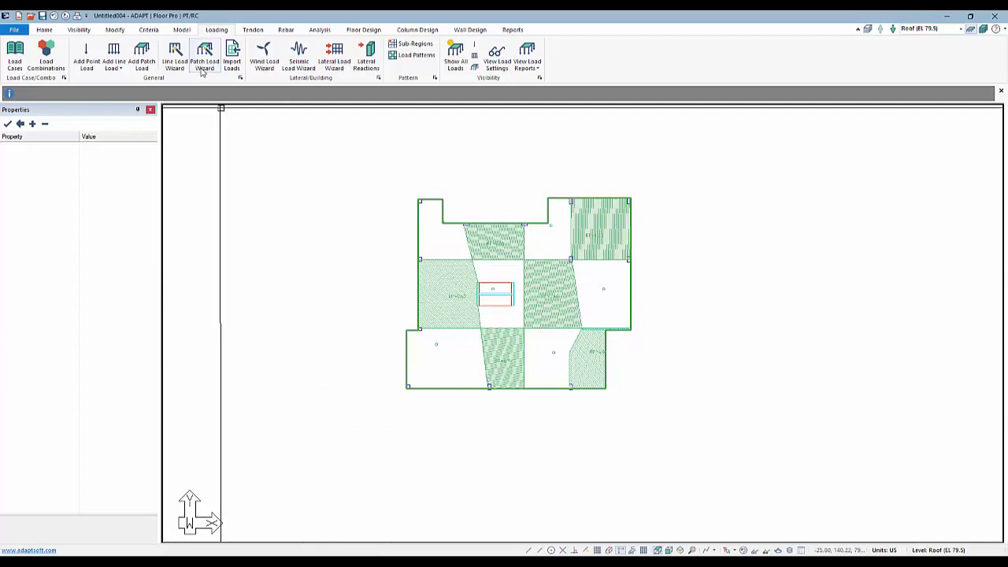
# Step: Examine the skip load and pattern columns in the load combinations, widening the view as needed, and close without changes
pyautogui.click(55, 61)
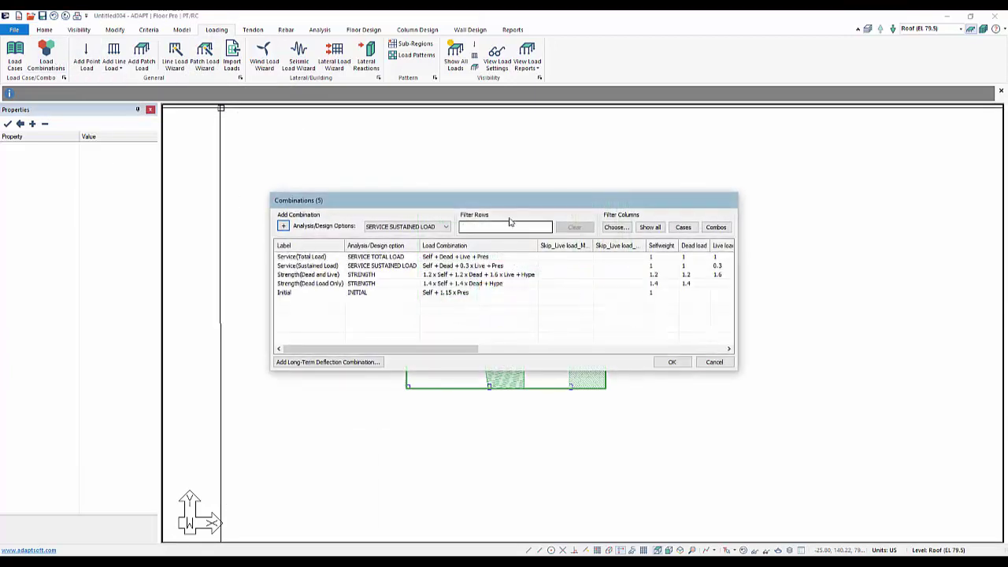
pyautogui.moveTo(465, 193); pyautogui.dragTo(371, 160)
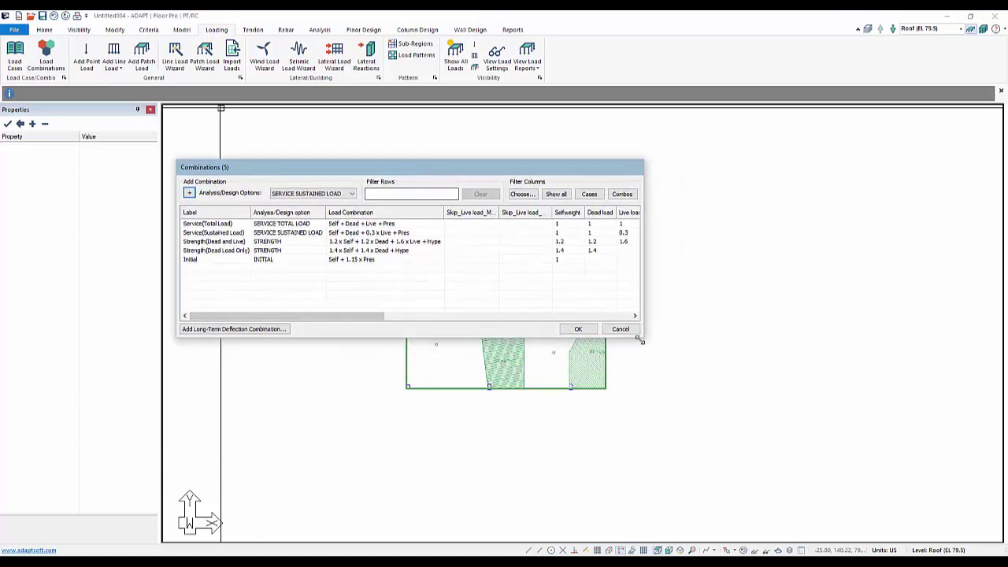
pyautogui.moveTo(649, 346); pyautogui.dragTo(962, 517)
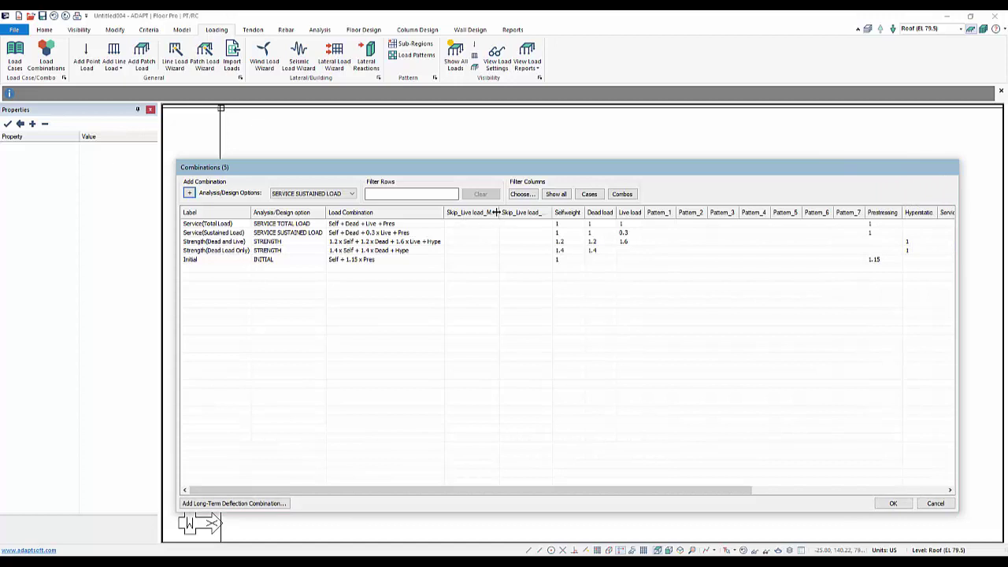
pyautogui.moveTo(496, 212); pyautogui.dragTo(581, 213)
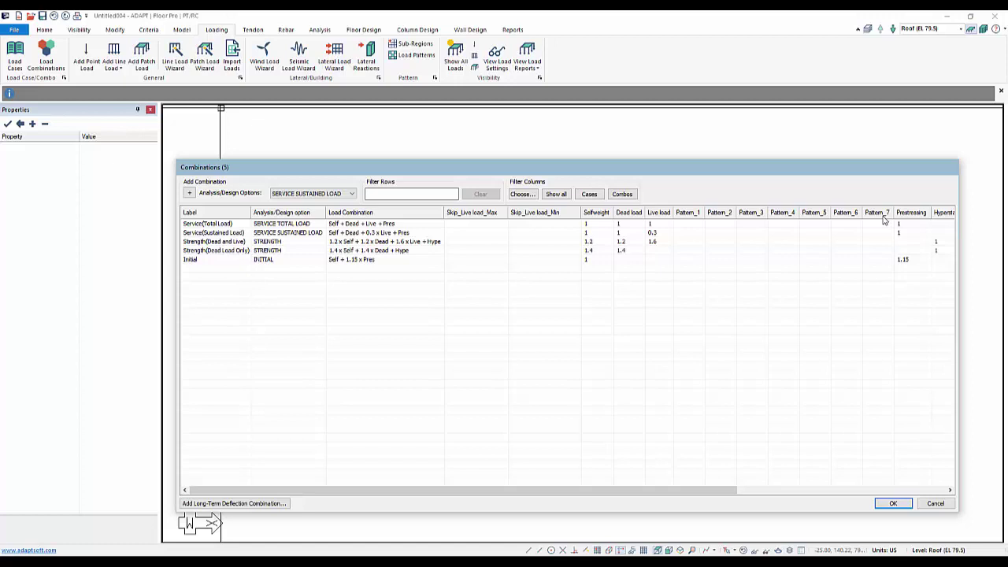
pyautogui.click(931, 503)
pyautogui.scroll(1, 490, 287)
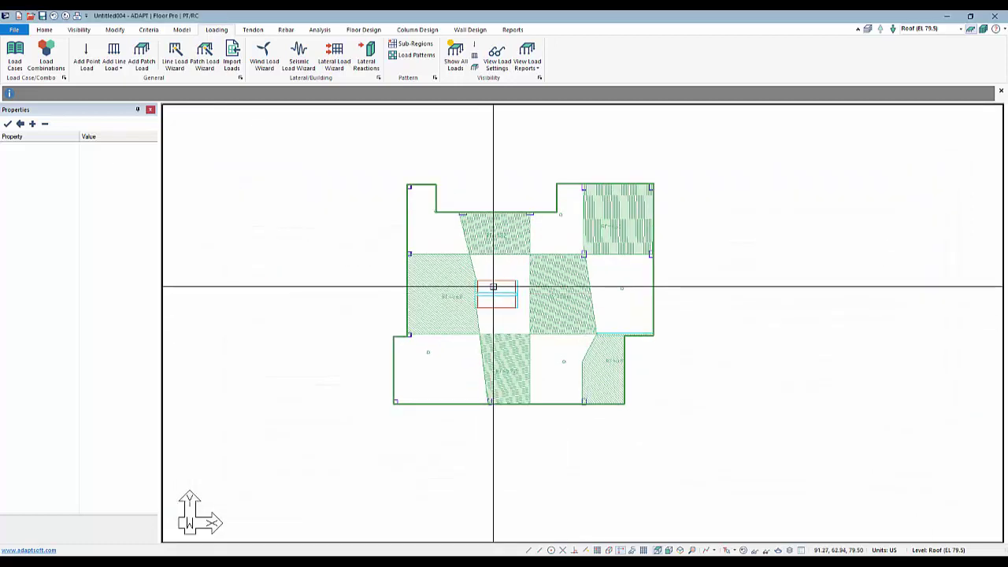
# Step: Examine the Roof level in isometric and elevation views, and examine Level 6 in plan
pyautogui.scroll(1, 490, 277)
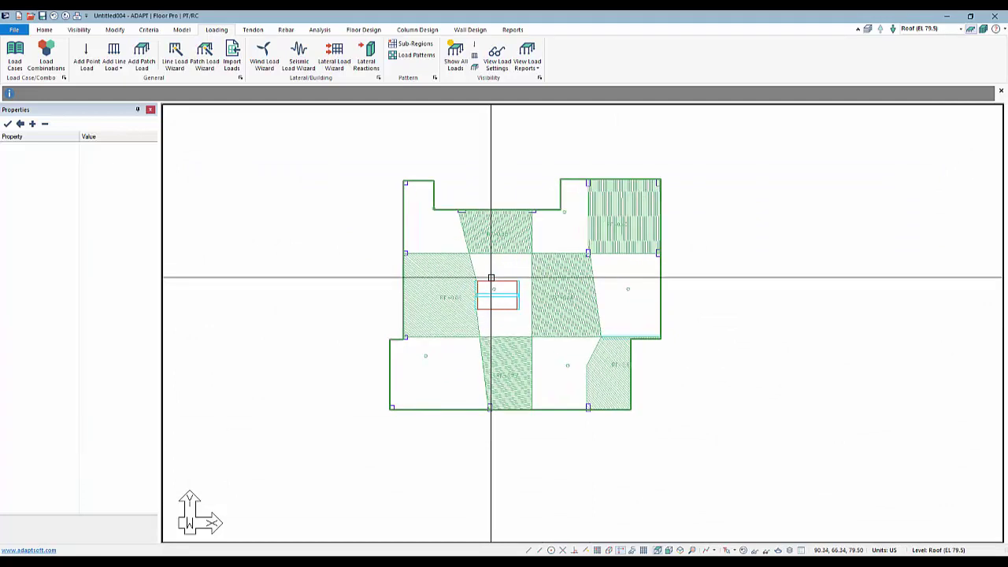
pyautogui.scroll(1, 505, 271)
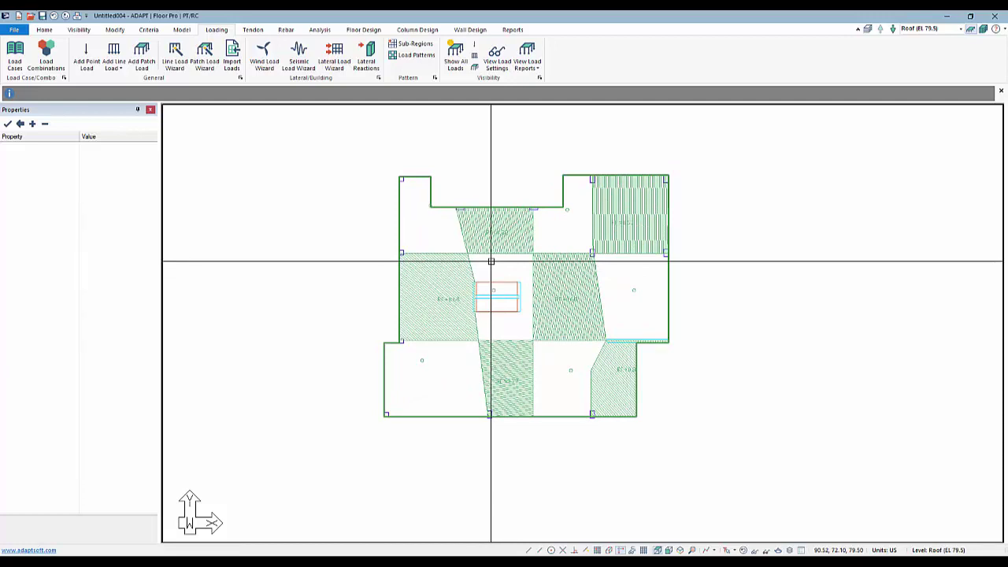
pyautogui.click(680, 549)
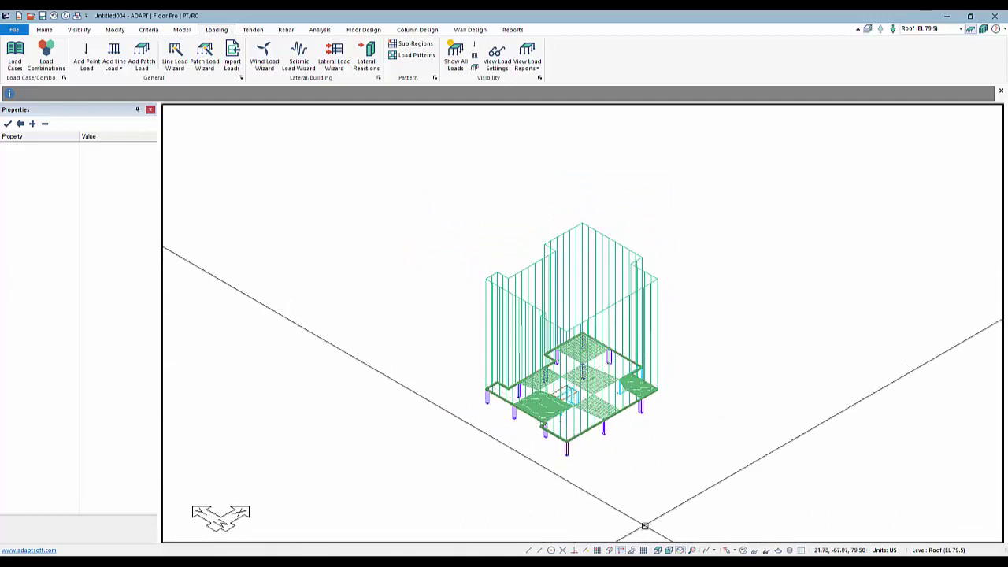
pyautogui.click(668, 549)
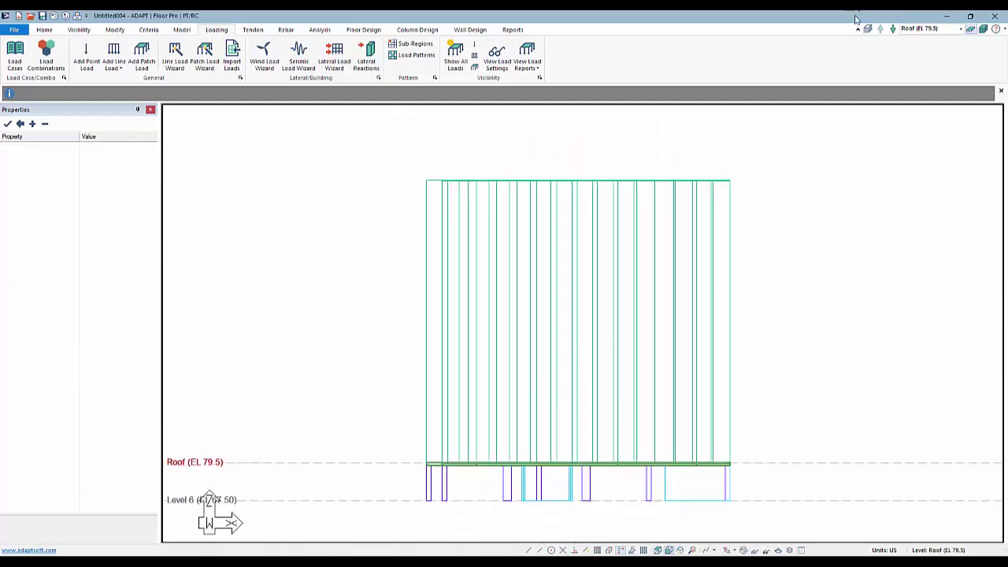
pyautogui.click(894, 29)
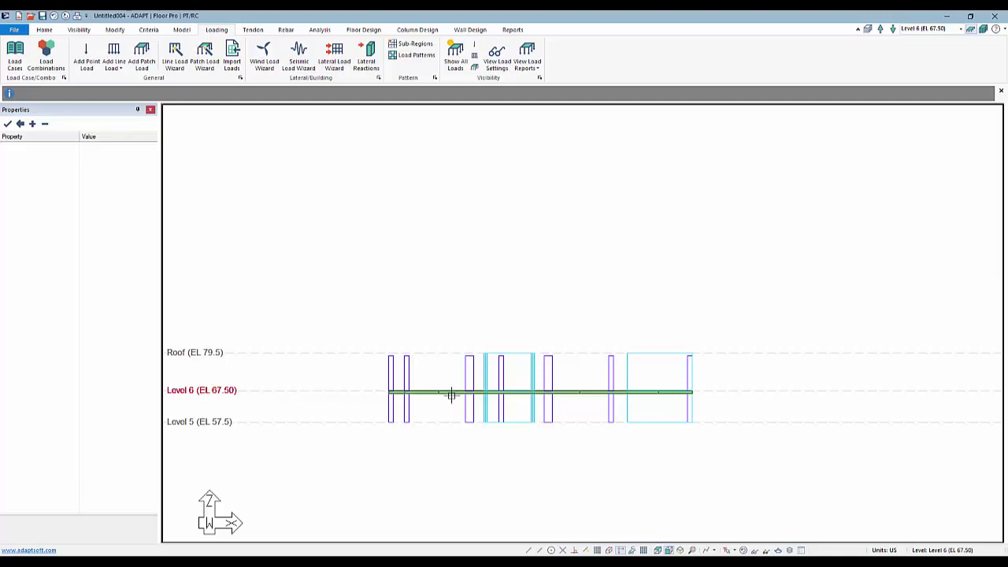
pyautogui.click(657, 550)
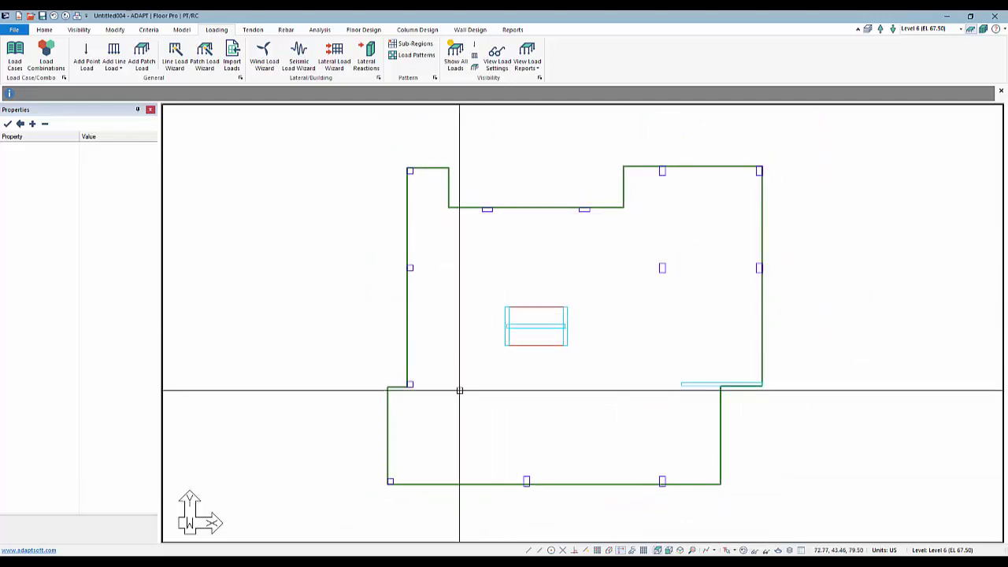
pyautogui.scroll(-1, 459, 390)
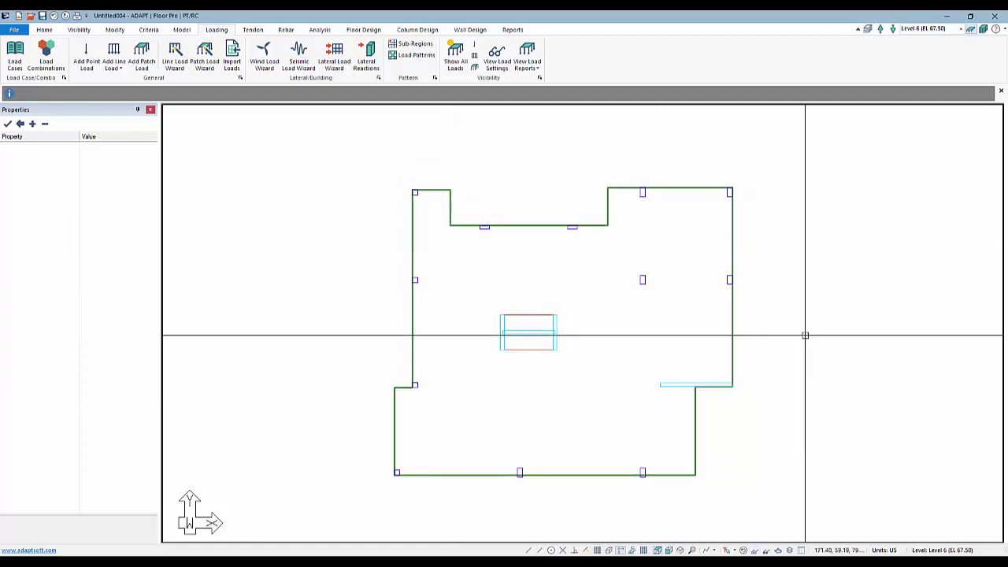
# Step: Display all building levels together and examine the full building in elevation from Ground to Roof
pyautogui.click(984, 29)
pyautogui.scroll(-1, 769, 319)
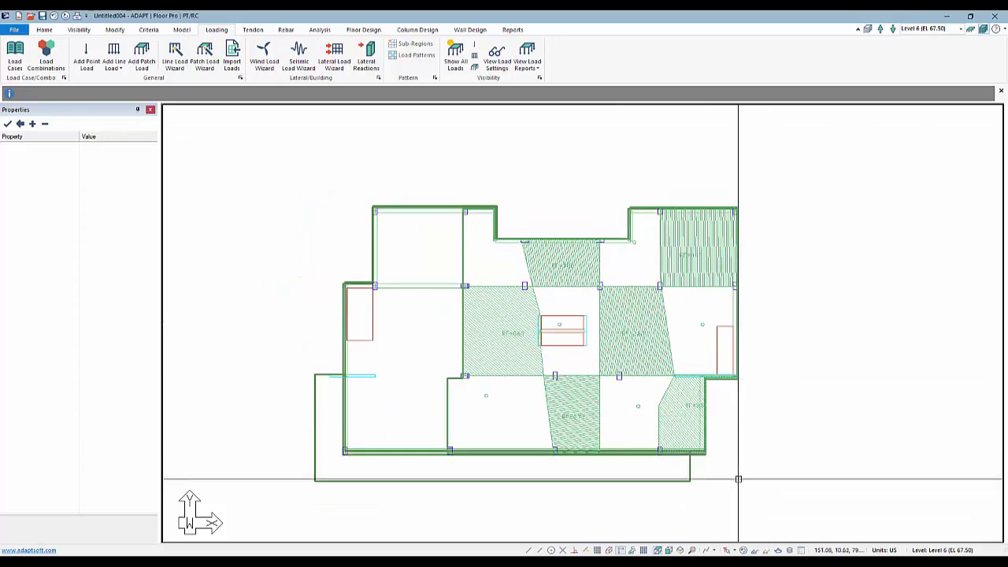
pyautogui.click(669, 551)
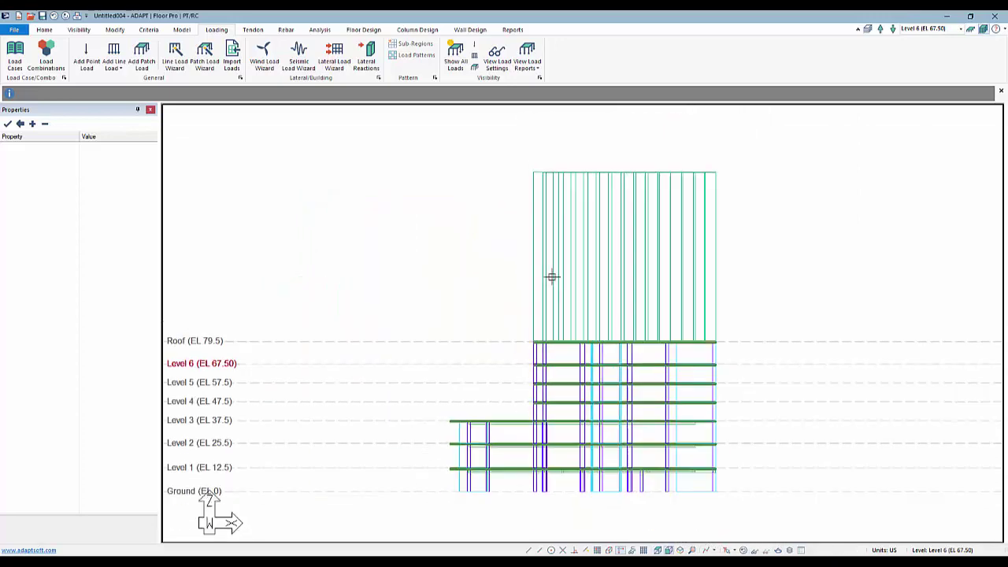
pyautogui.moveTo(561, 352); pyautogui.dragTo(518, 284, button='middle')
pyautogui.scroll(2, 641, 367)
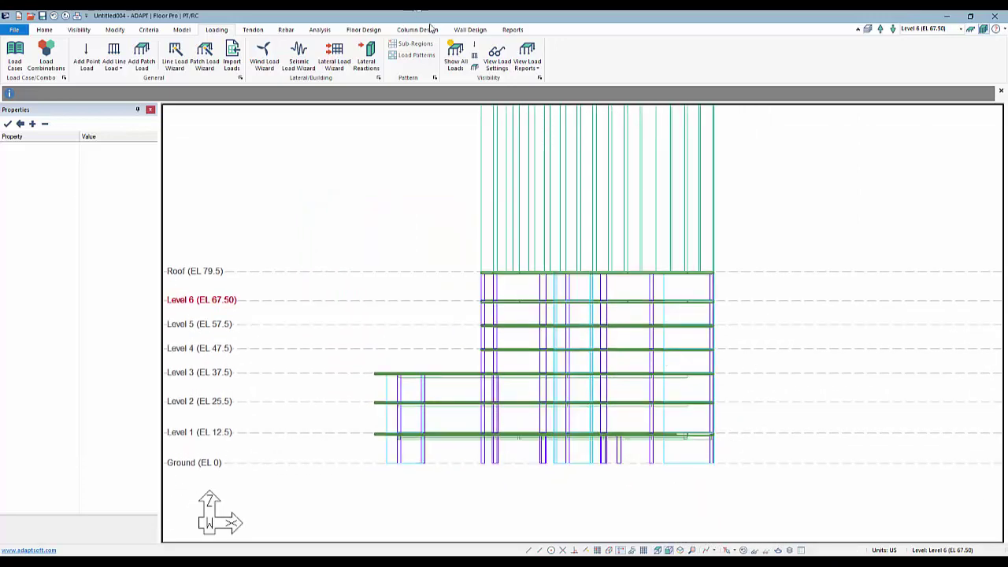
# Step: Annotate the elevation freehand with "7 LP" at the Roof, "7 LP 8-14" at Level 6 and "7 LP 15-21" at Level 5
pyautogui.moveTo(824, 320); pyautogui.dragTo(894, 204)
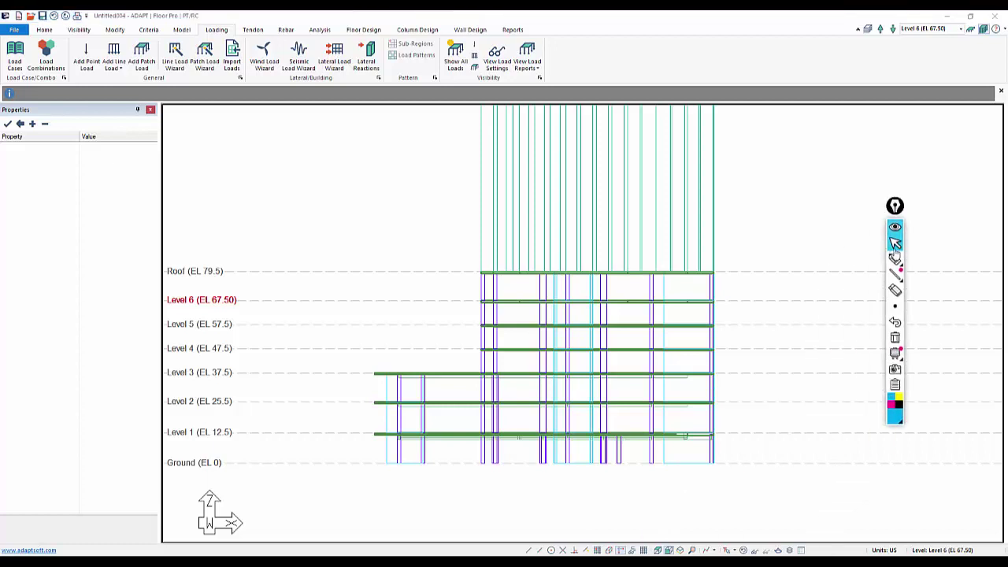
pyautogui.click(894, 259)
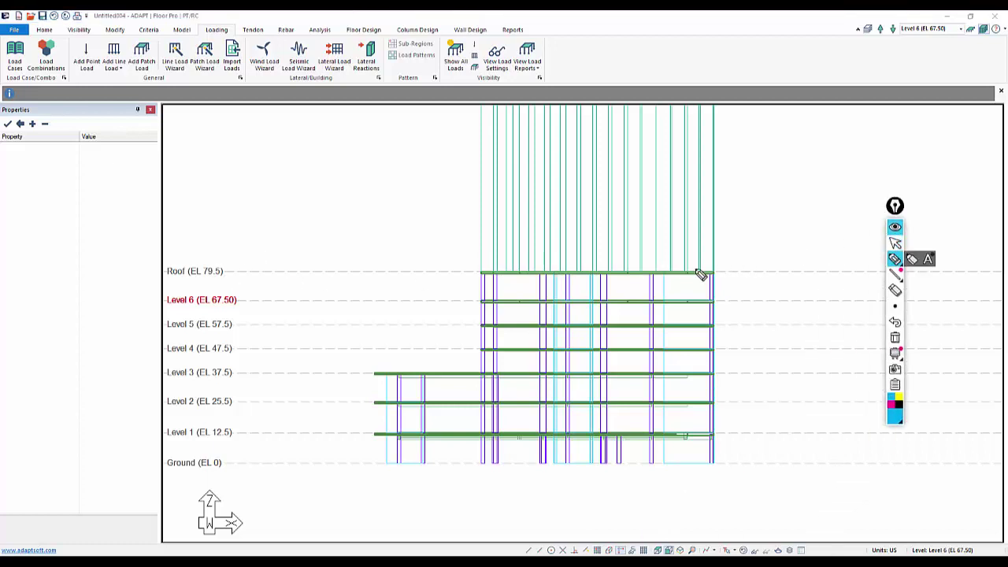
pyautogui.moveTo(728, 260)
pyautogui.mouseDown()
pyautogui.moveTo(744, 277)
pyautogui.moveTo(796, 273)
pyautogui.moveTo(792, 265)
pyautogui.mouseUp()
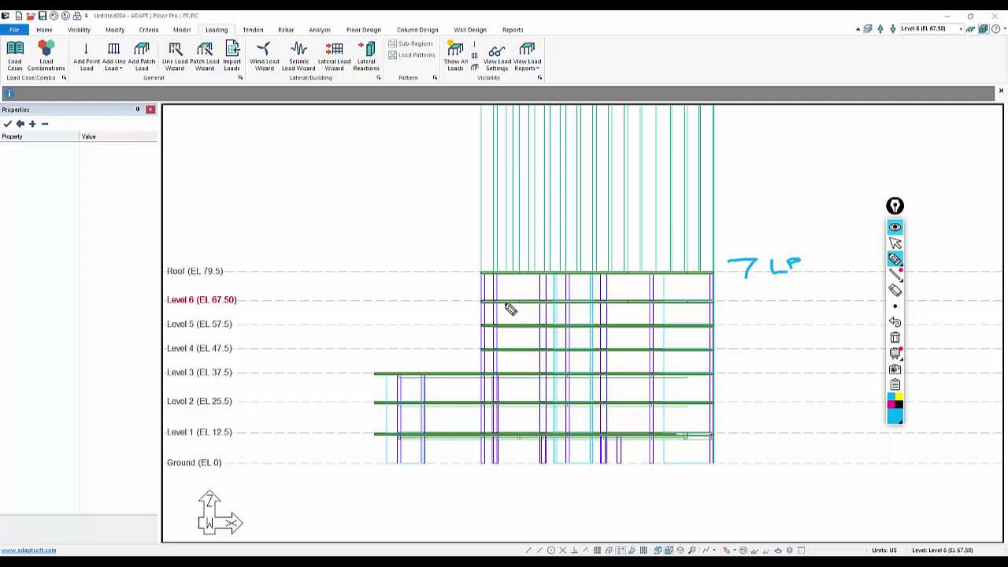
pyautogui.moveTo(734, 299)
pyautogui.mouseDown()
pyautogui.moveTo(756, 298)
pyautogui.moveTo(754, 315)
pyautogui.moveTo(779, 301)
pyautogui.moveTo(795, 307)
pyautogui.mouseUp()
pyautogui.moveTo(803, 312)
pyautogui.mouseDown()
pyautogui.moveTo(814, 293)
pyautogui.moveTo(847, 312)
pyautogui.moveTo(871, 310)
pyautogui.mouseUp()
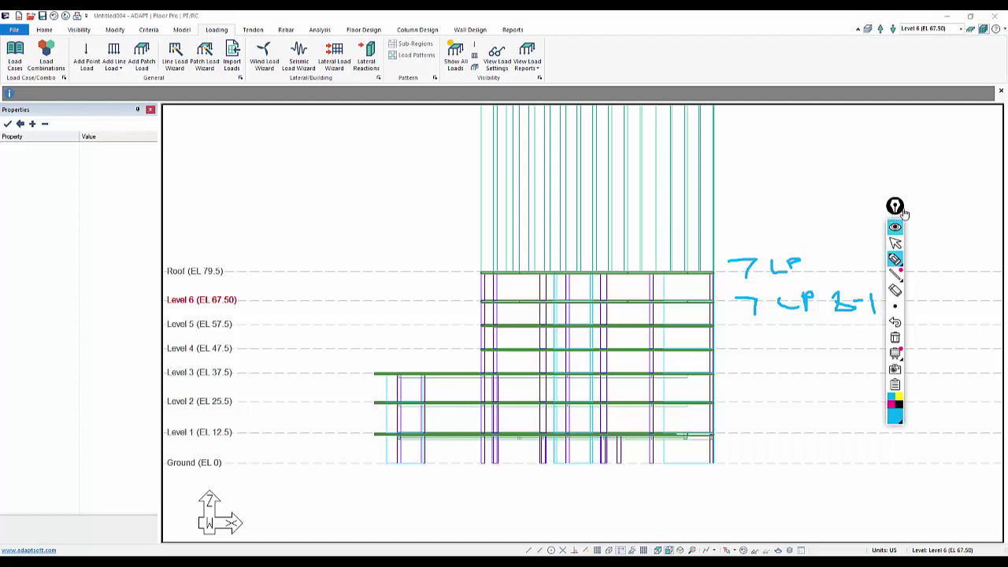
pyautogui.moveTo(903, 211); pyautogui.dragTo(947, 222)
pyautogui.moveTo(893, 289); pyautogui.dragTo(889, 302)
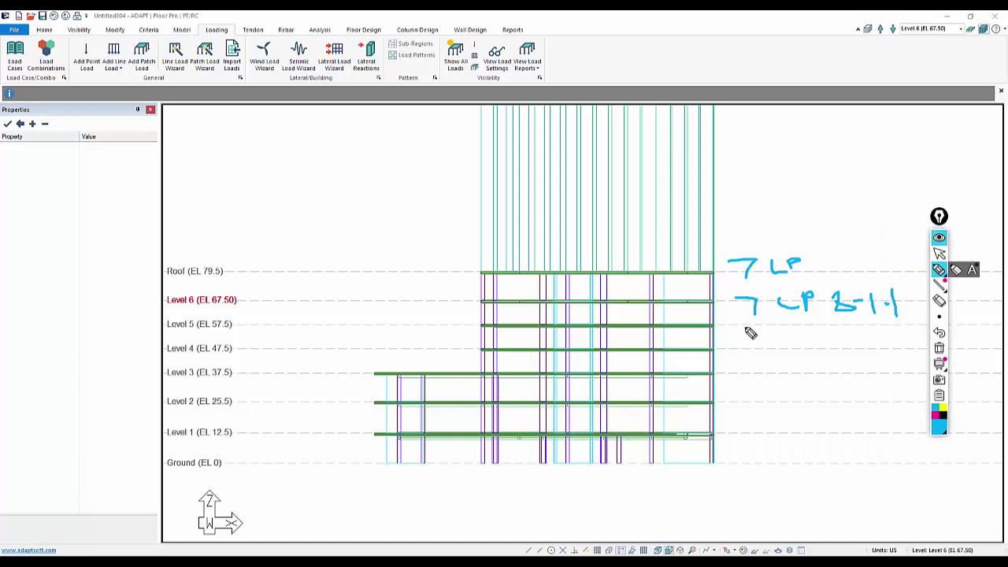
pyautogui.moveTo(745, 323)
pyautogui.mouseDown()
pyautogui.moveTo(752, 337)
pyautogui.moveTo(871, 337)
pyautogui.mouseUp()
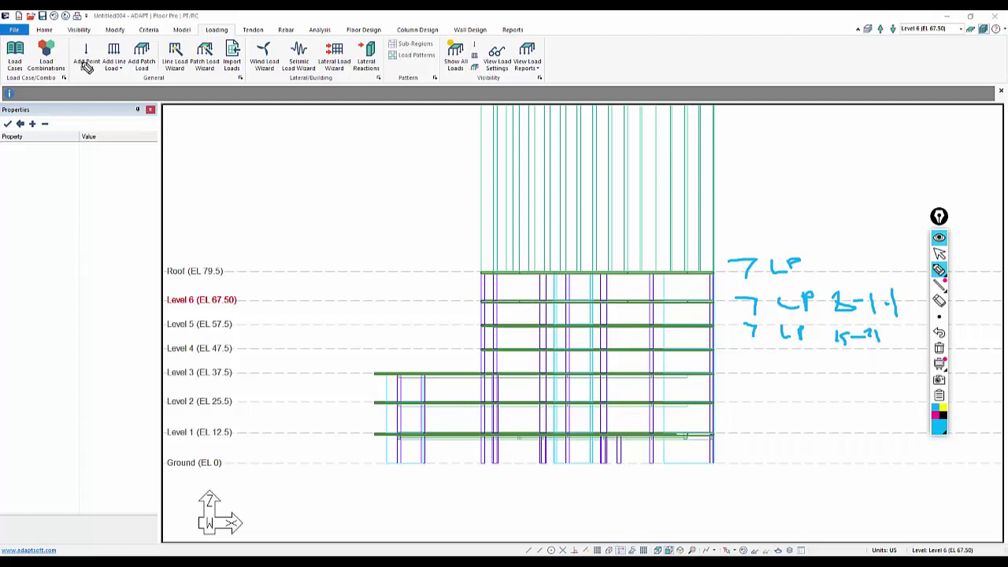
# Step: Circle the Load Combinations command freehand and sketch the pattern numbering 1 to 7 leading to 21 beside it
pyautogui.moveTo(34, 73); pyautogui.dragTo(76, 64)
pyautogui.moveTo(33, 50)
pyautogui.mouseDown()
pyautogui.moveTo(44, 75)
pyautogui.moveTo(134, 74)
pyautogui.moveTo(98, 94)
pyautogui.mouseUp()
pyautogui.moveTo(126, 93); pyautogui.dragTo(307, 102)
pyautogui.moveTo(314, 96); pyautogui.dragTo(316, 109)
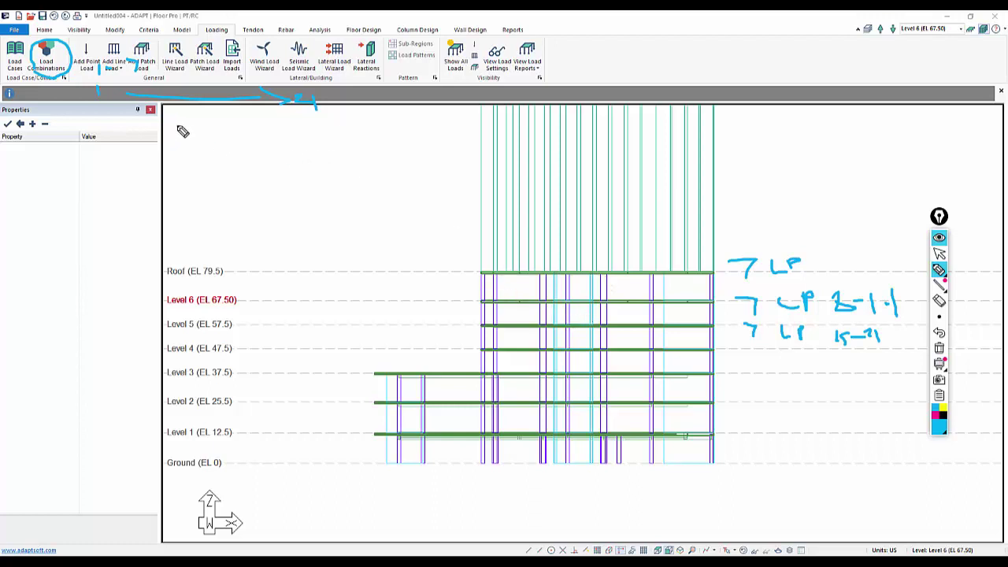
# Step: Sketch a bracketed pattern list from 1 down to 21 and mark the Roof, Level 6 and Level 5 slabs freehand
pyautogui.moveTo(207, 124); pyautogui.dragTo(224, 144)
pyautogui.moveTo(440, 273)
pyautogui.mouseDown()
pyautogui.moveTo(457, 273)
pyautogui.moveTo(447, 319)
pyautogui.mouseUp()
pyautogui.moveTo(239, 121)
pyautogui.mouseDown()
pyautogui.moveTo(240, 138)
pyautogui.moveTo(246, 121)
pyautogui.moveTo(264, 139)
pyautogui.moveTo(265, 212)
pyautogui.mouseUp()
pyautogui.moveTo(270, 202); pyautogui.dragTo(270, 213)
pyautogui.moveTo(204, 122); pyautogui.dragTo(181, 211)
pyautogui.moveTo(154, 163); pyautogui.dragTo(154, 176)
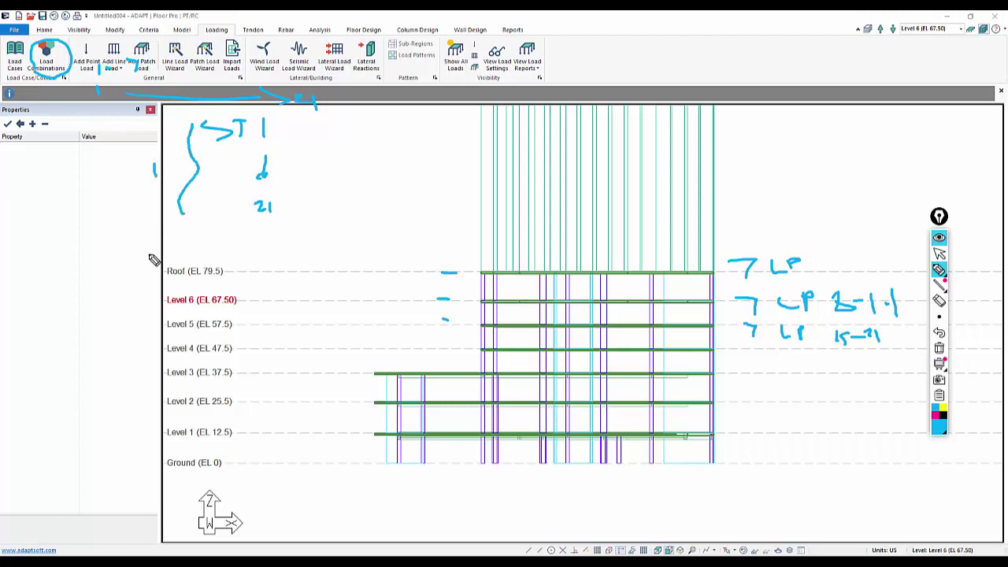
# Step: Add freehand numbering notes and an arrow to Level 6, clear all annotations and leave the drawing pen
pyautogui.moveTo(151, 253); pyautogui.dragTo(158, 265)
pyautogui.moveTo(142, 332); pyautogui.dragTo(147, 346)
pyautogui.moveTo(217, 261)
pyautogui.mouseDown()
pyautogui.moveTo(207, 277)
pyautogui.moveTo(223, 275)
pyautogui.mouseUp()
pyautogui.moveTo(210, 333); pyautogui.dragTo(225, 342)
pyautogui.moveTo(417, 300); pyautogui.dragTo(461, 304)
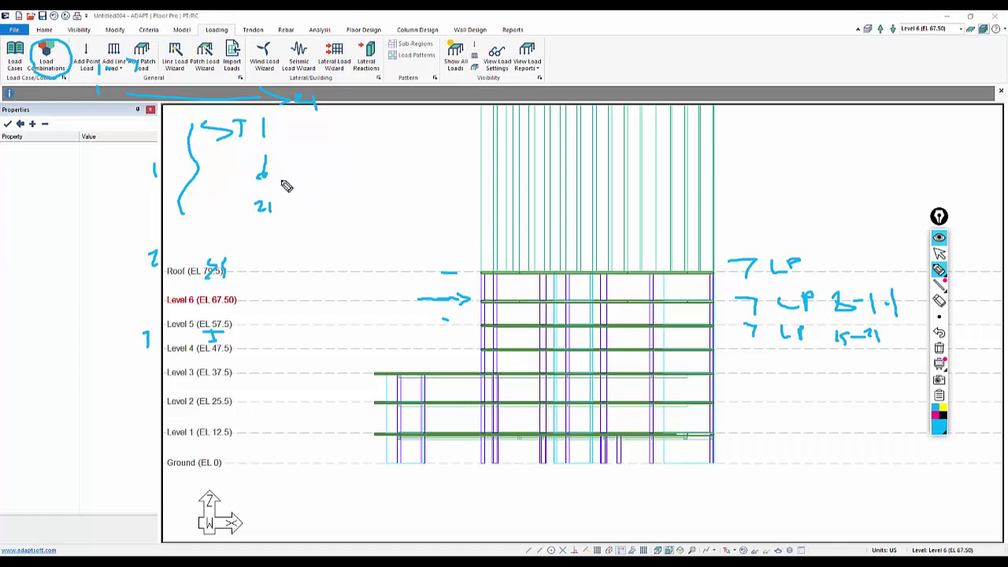
pyautogui.moveTo(293, 265); pyautogui.dragTo(309, 280)
pyautogui.click(937, 349)
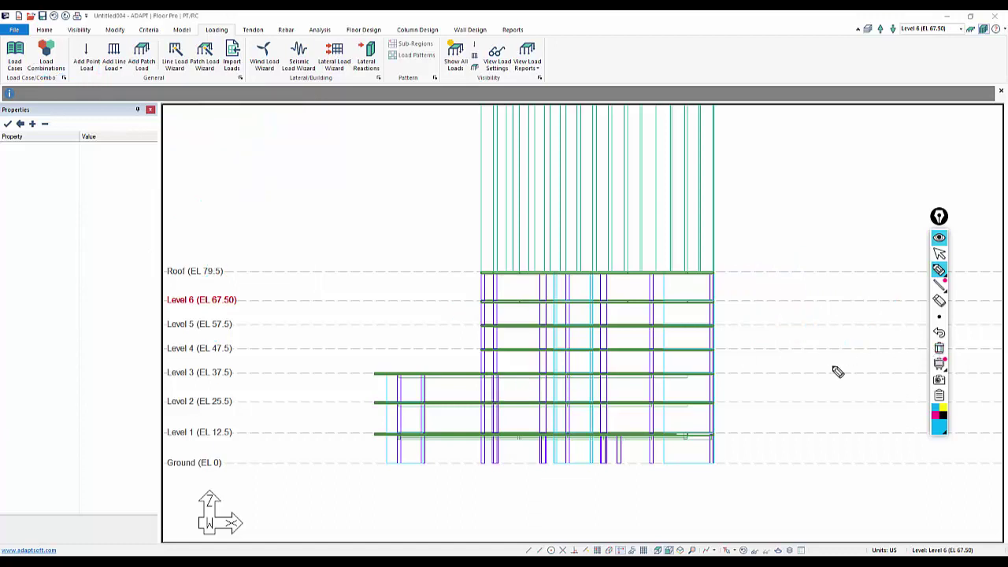
pyautogui.click(939, 253)
# Step: Return to the single-level display and show the Roof slab with its load pattern in plan
pyautogui.click(970, 29)
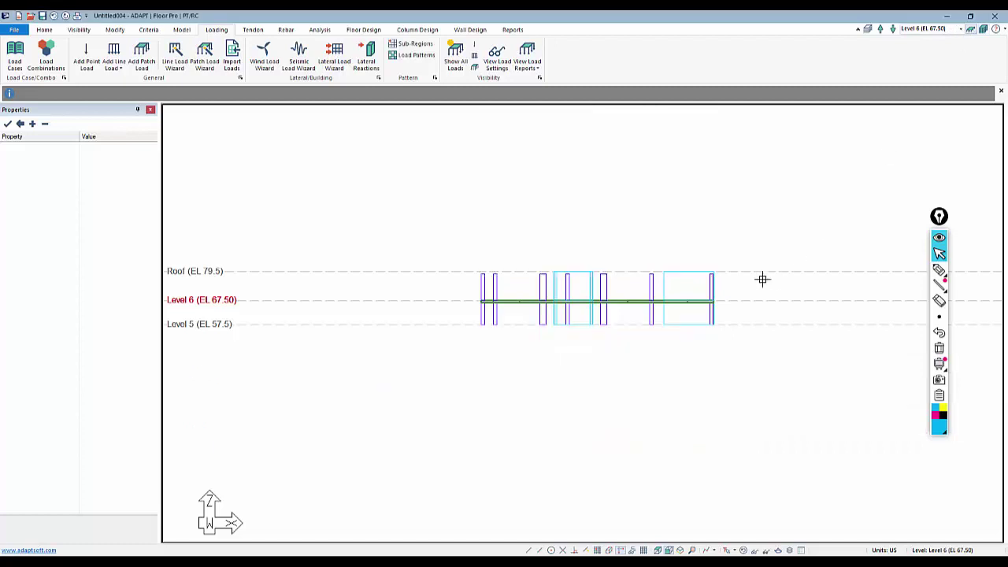
pyautogui.click(880, 28)
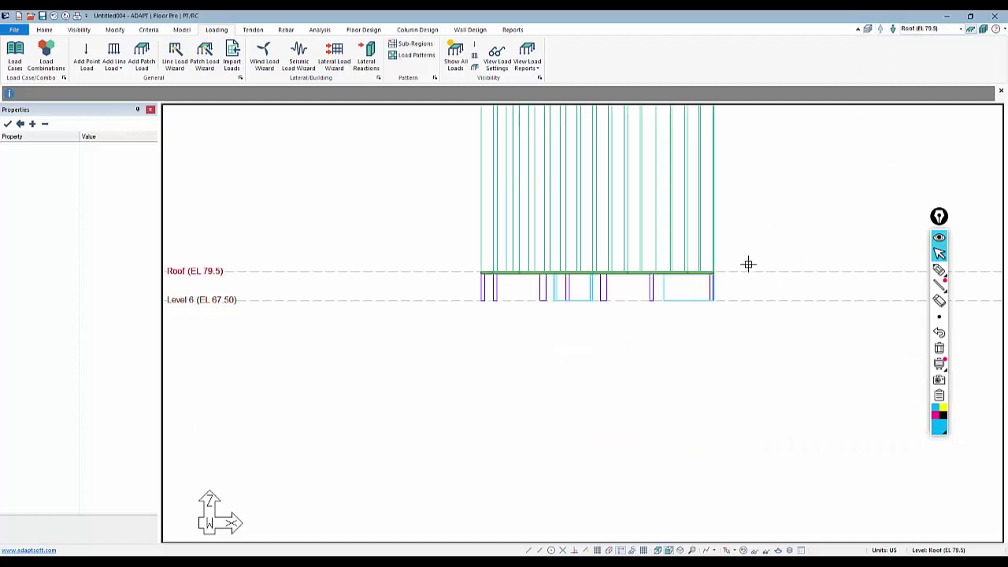
pyautogui.scroll(1, 565, 369)
pyautogui.scroll(-2, 575, 394)
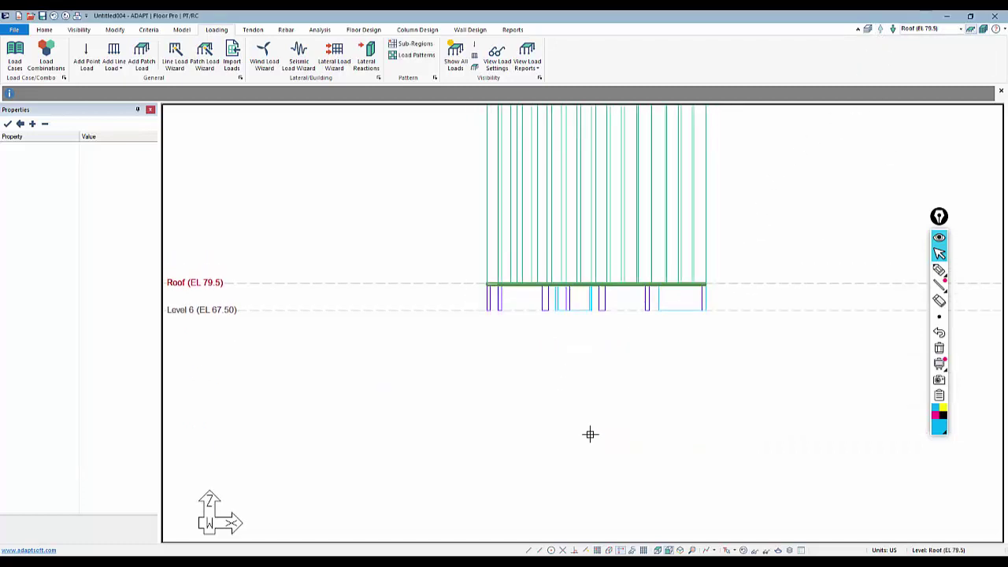
pyautogui.click(657, 550)
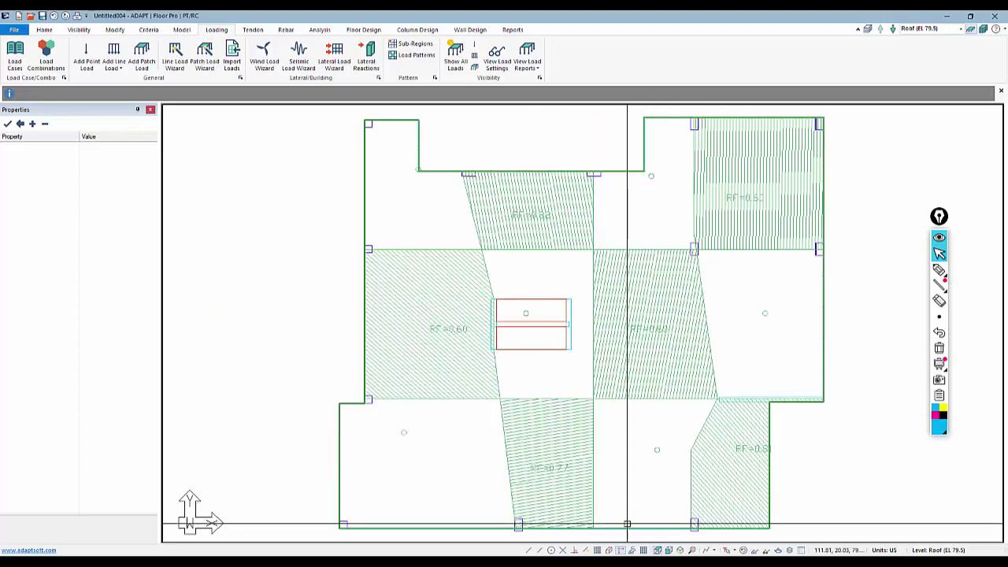
pyautogui.moveTo(566, 433); pyautogui.dragTo(565, 423, button='middle')
pyautogui.scroll(-2, 496, 392)
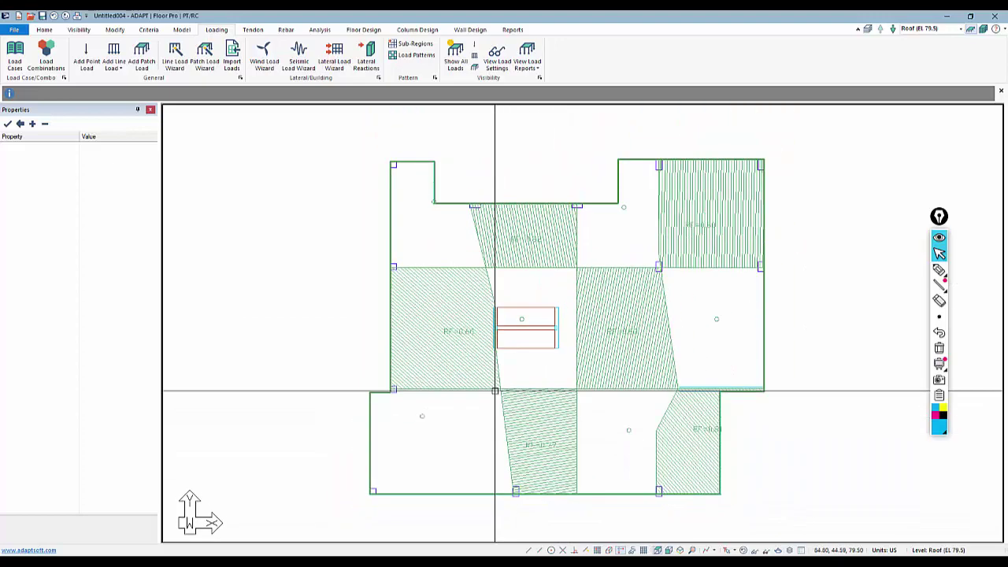
pyautogui.scroll(-1, 441, 260)
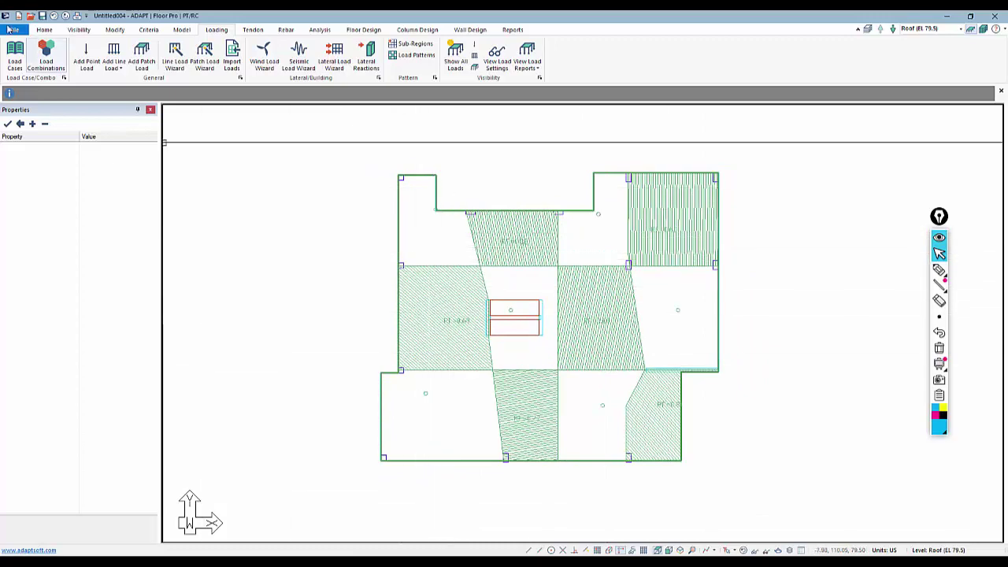
# Step: Open the load combinations and enlarge the window to show the skip load and pattern columns
pyautogui.click(45, 59)
pyautogui.moveTo(421, 207); pyautogui.dragTo(324, 160)
pyautogui.moveTo(641, 322); pyautogui.dragTo(852, 440)
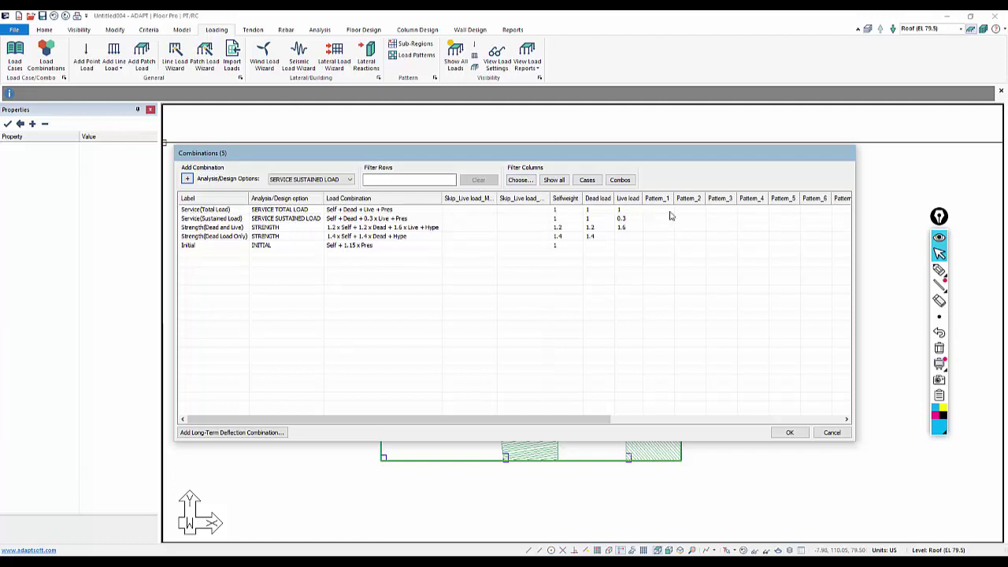
# Step: Re-enter 1 as the live load factor of the Service(Total Load) combination
pyautogui.doubleClick(631, 209)
pyautogui.press('BackSpace')
pyautogui.write('1')
pyautogui.click(629, 266)
# Step: Duplicate the Service(Total Load) combination twice to get two additional SERVICE TOTAL LOAD combinations
pyautogui.click(298, 210)
pyautogui.rightClick(340, 210)
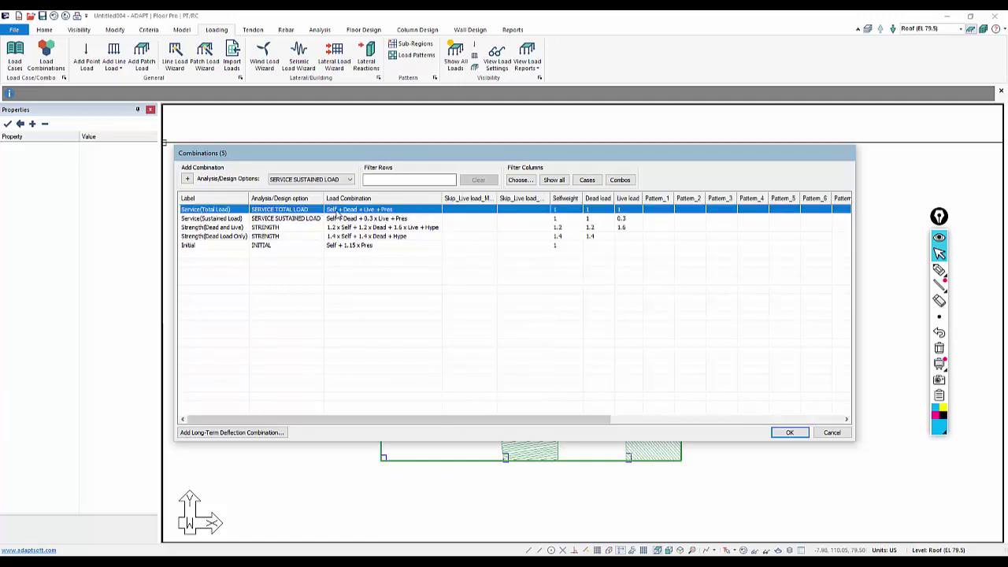
pyautogui.click(345, 221)
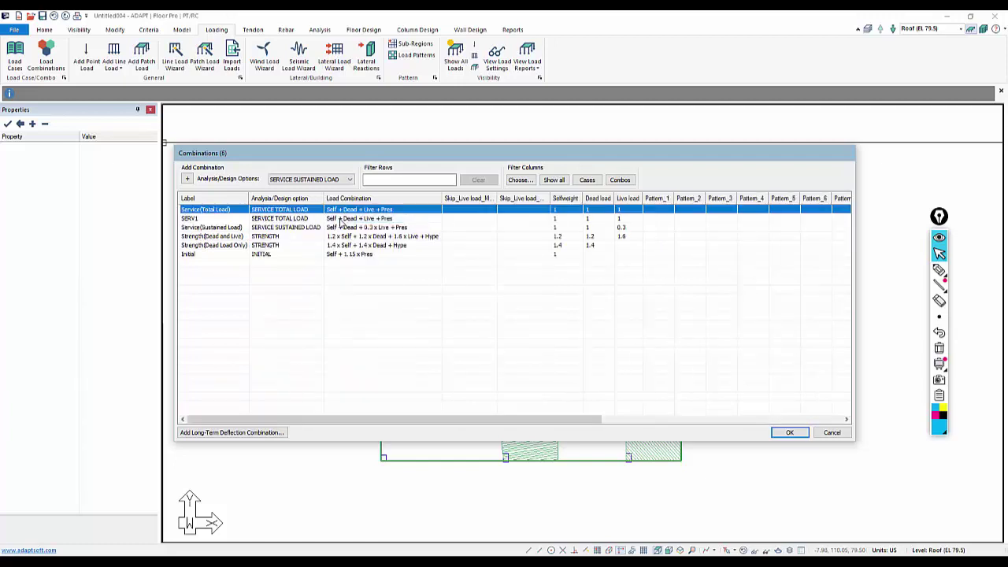
pyautogui.rightClick(344, 220)
pyautogui.click(364, 227)
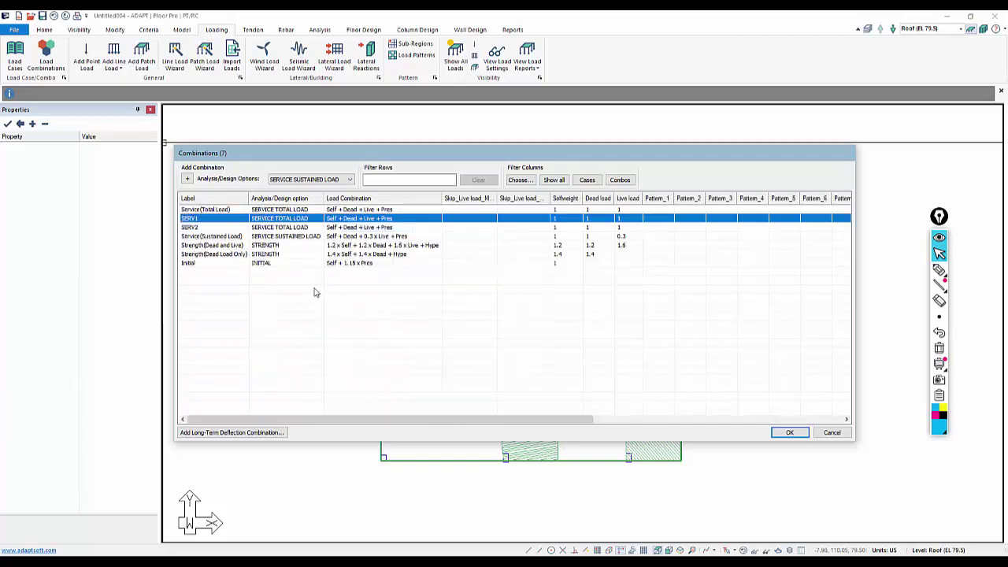
# Step: Rename the two duplicated service combinations as Total_Max and Total_Min
pyautogui.click(203, 218)
pyautogui.click(202, 218)
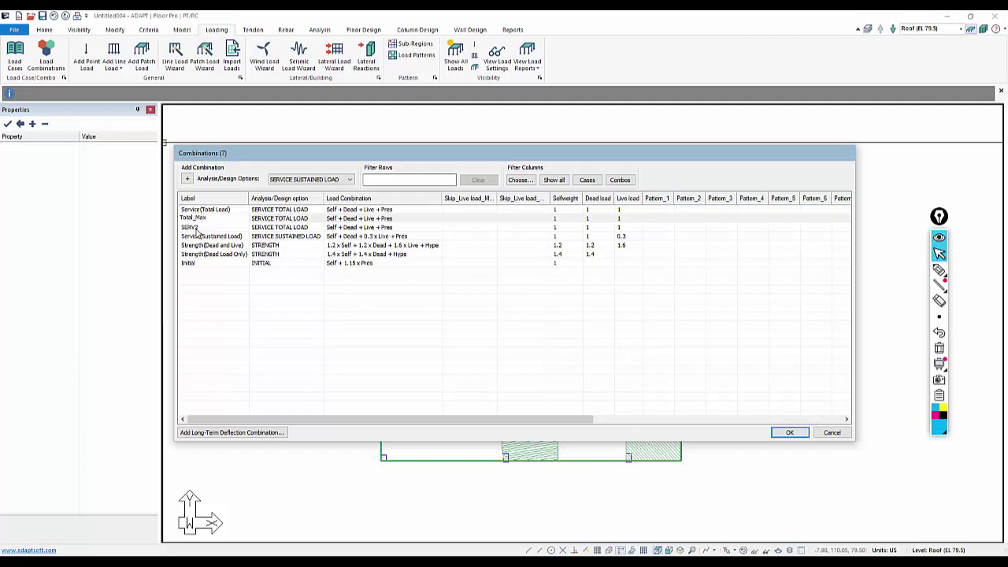
pyautogui.doubleClick(200, 227)
pyautogui.write('Total_Min')
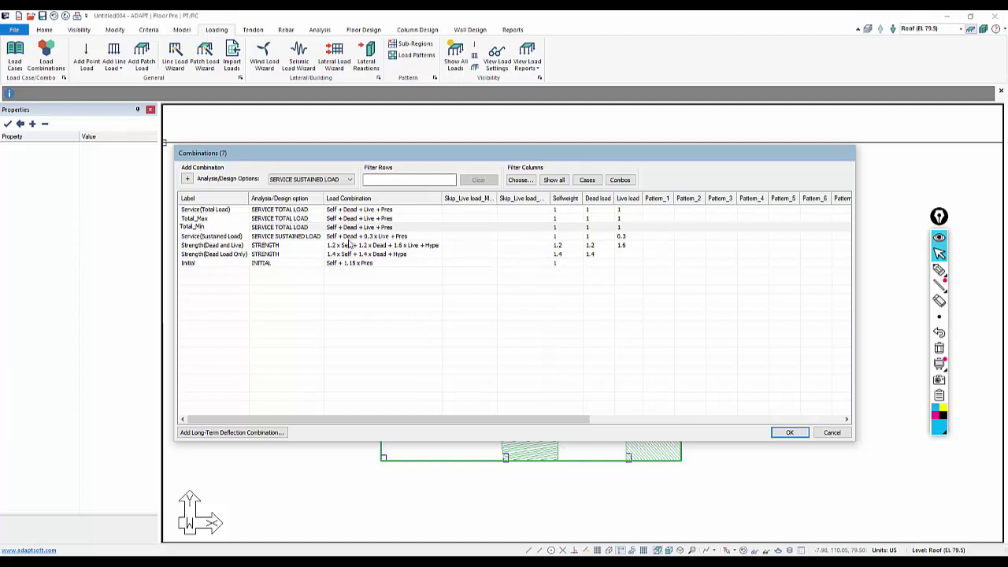
pyautogui.click(286, 332)
# Step: Give Total_Max a factor of 1 for the maximum skip live load and Total_Min a factor of 1 for the minimum skip live load
pyautogui.click(206, 219)
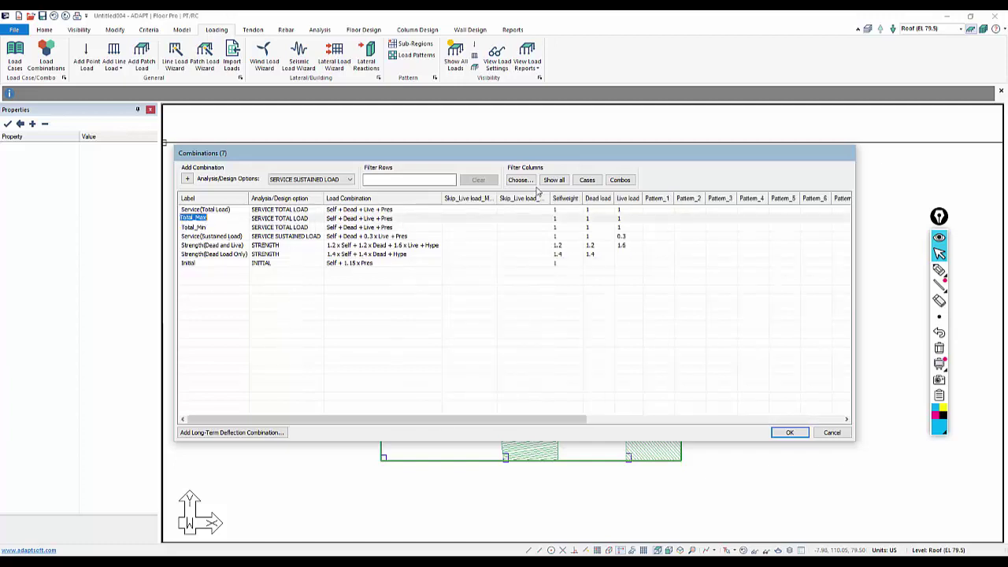
pyautogui.click(471, 219)
pyautogui.moveTo(504, 198); pyautogui.dragTo(511, 210)
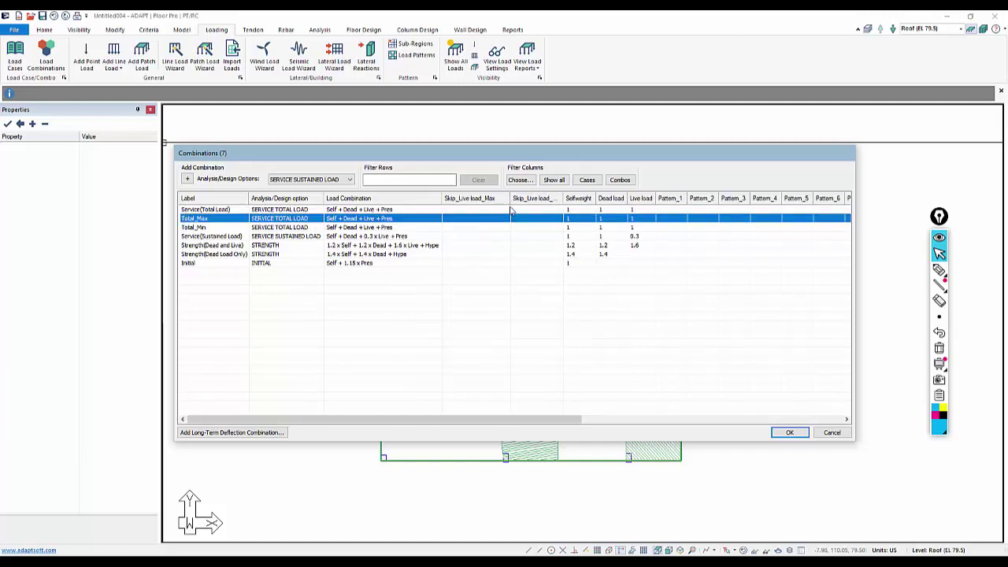
pyautogui.click(501, 220)
pyautogui.write('1')
pyautogui.click(522, 227)
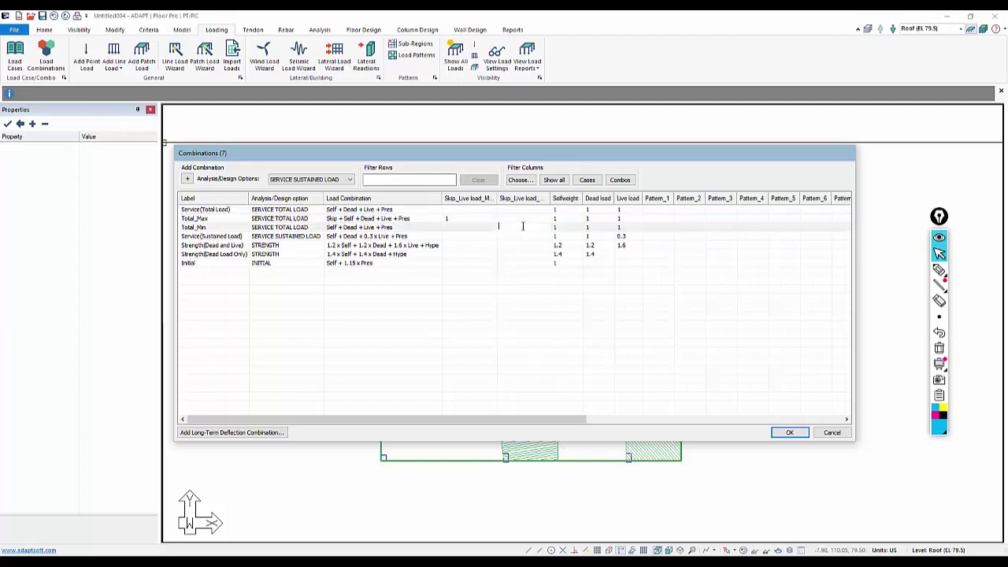
pyautogui.write('1')
# Step: Clear the ordinary live load factor from the Total_Max and Total_Min combinations
pyautogui.click(620, 217)
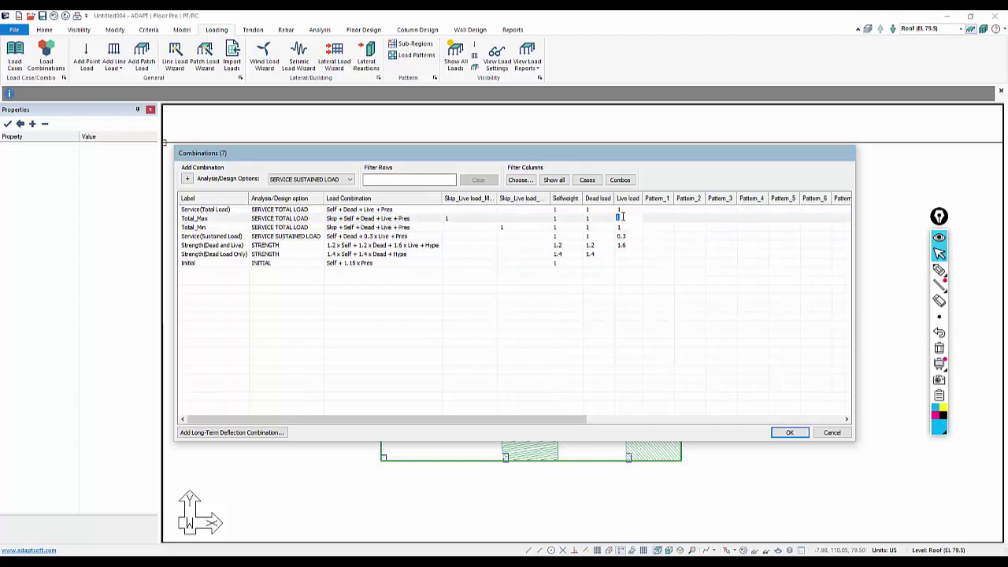
pyautogui.click(619, 227)
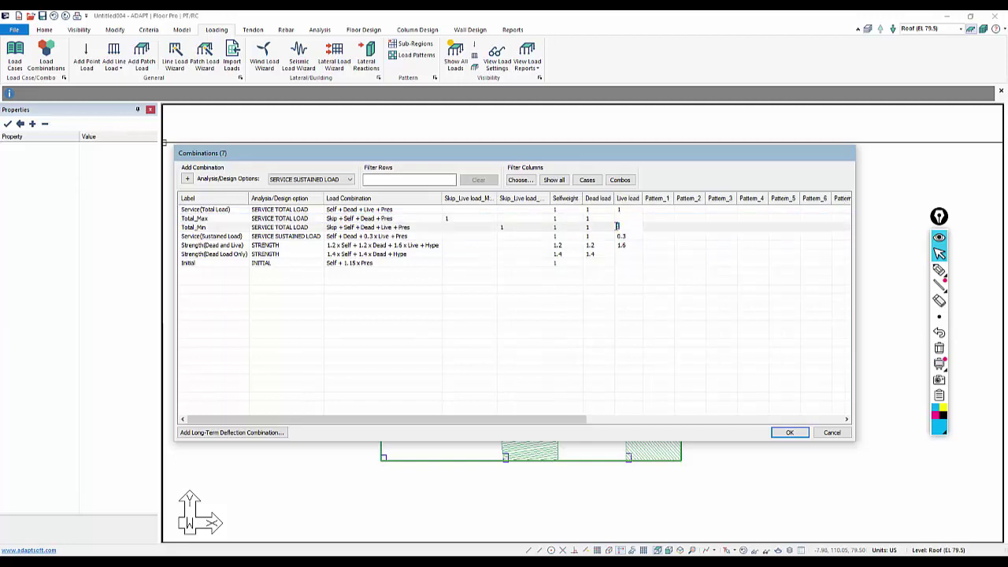
pyautogui.press('BackSpace')
pyautogui.click(188, 209)
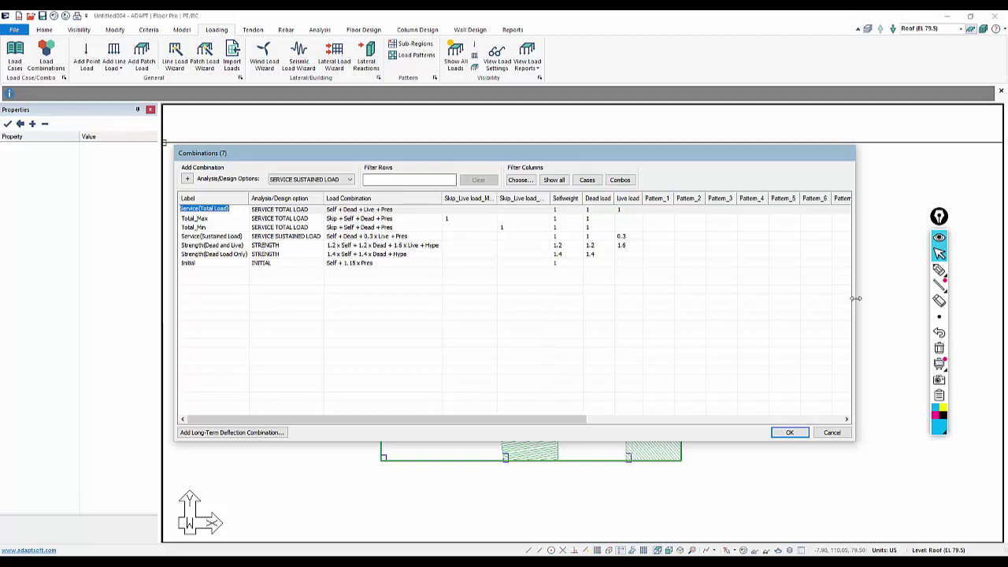
# Step: Widen the combinations window and clone the Service(Total Load) combination seven times
pyautogui.moveTo(855, 299); pyautogui.dragTo(945, 315)
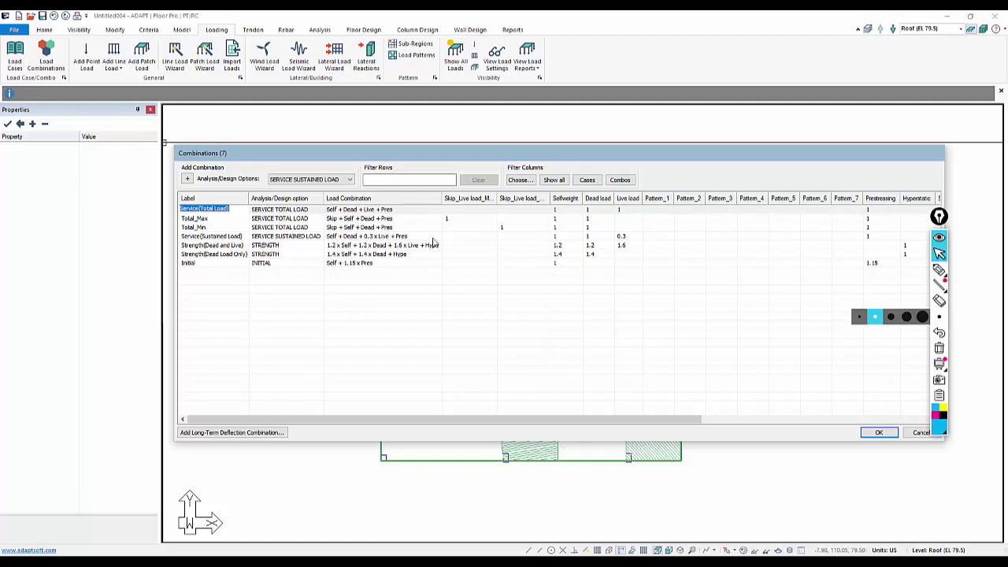
pyautogui.click(211, 227)
pyautogui.click(218, 211)
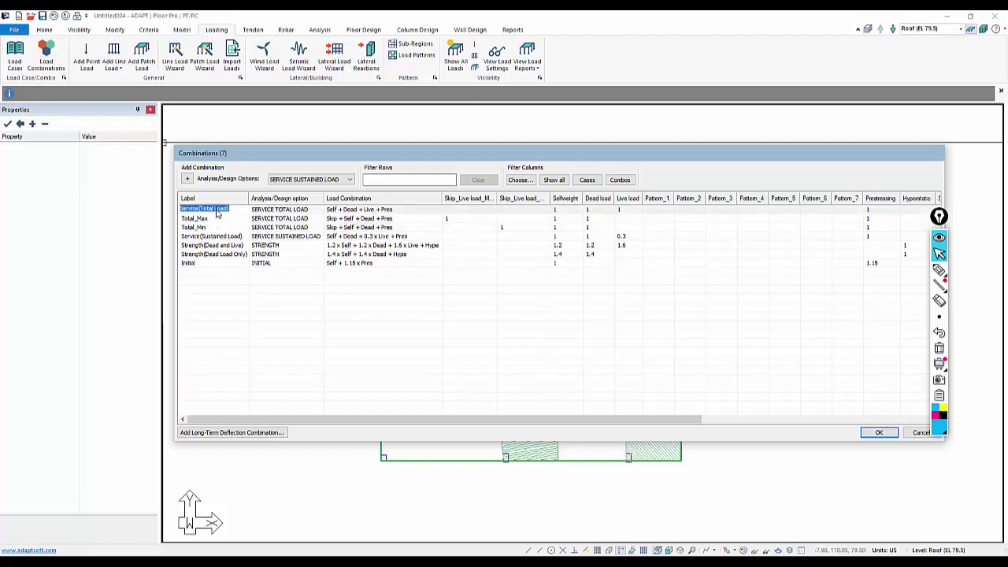
pyautogui.rightClick(219, 211)
pyautogui.click(362, 211)
pyautogui.rightClick(362, 214)
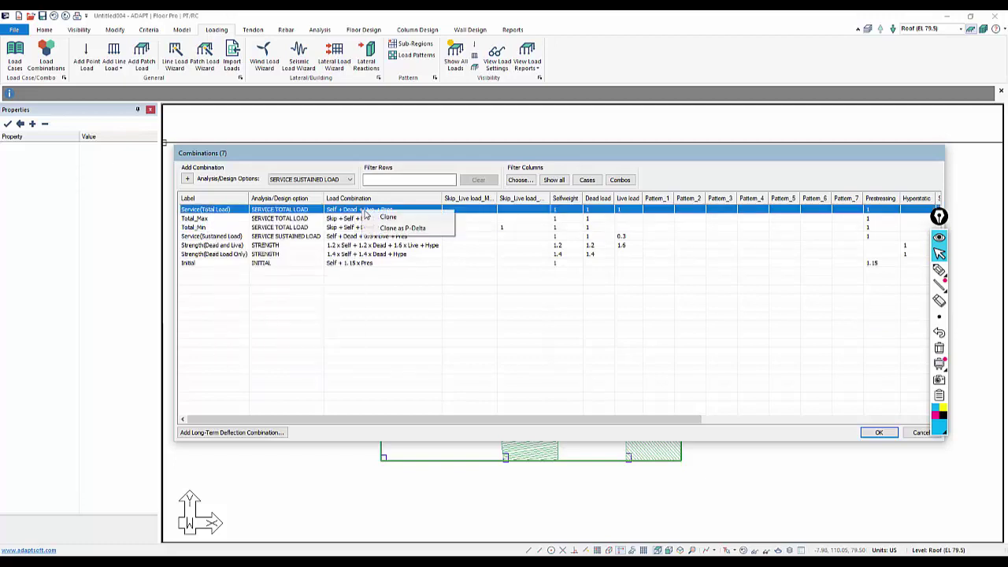
pyautogui.click(382, 215)
pyautogui.rightClick(353, 211)
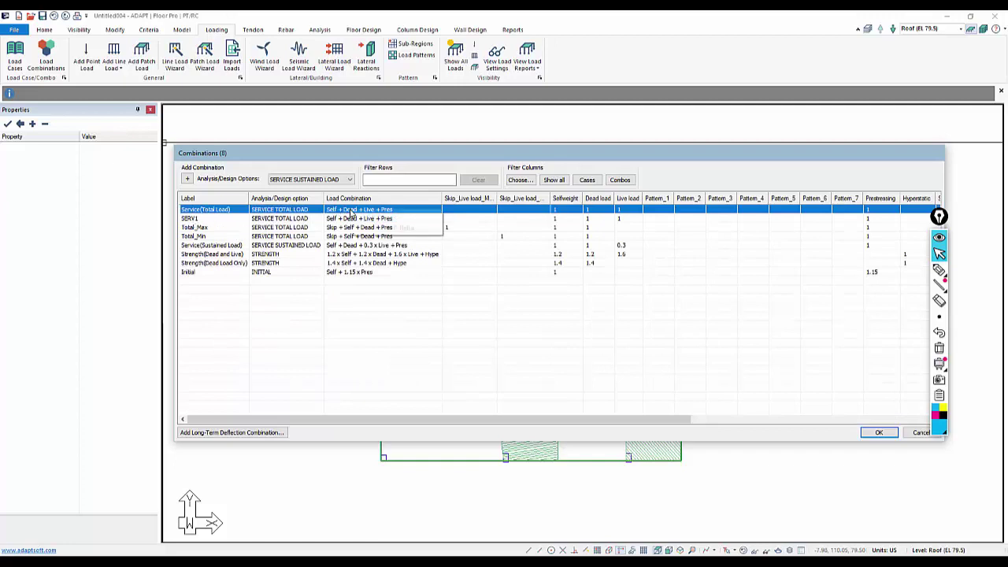
pyautogui.click(364, 218)
pyautogui.rightClick(363, 213)
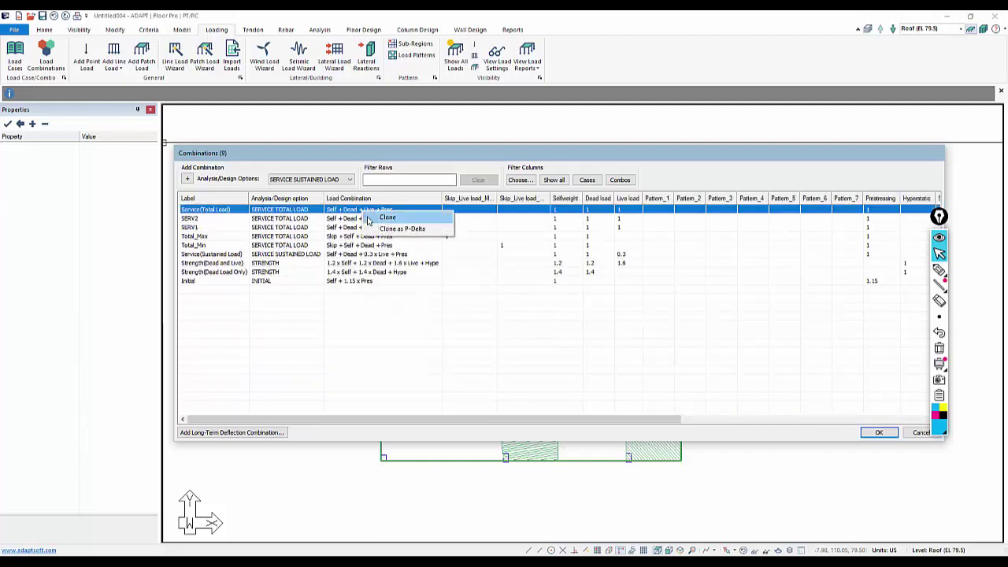
pyautogui.click(364, 218)
pyautogui.rightClick(363, 214)
pyautogui.click(366, 219)
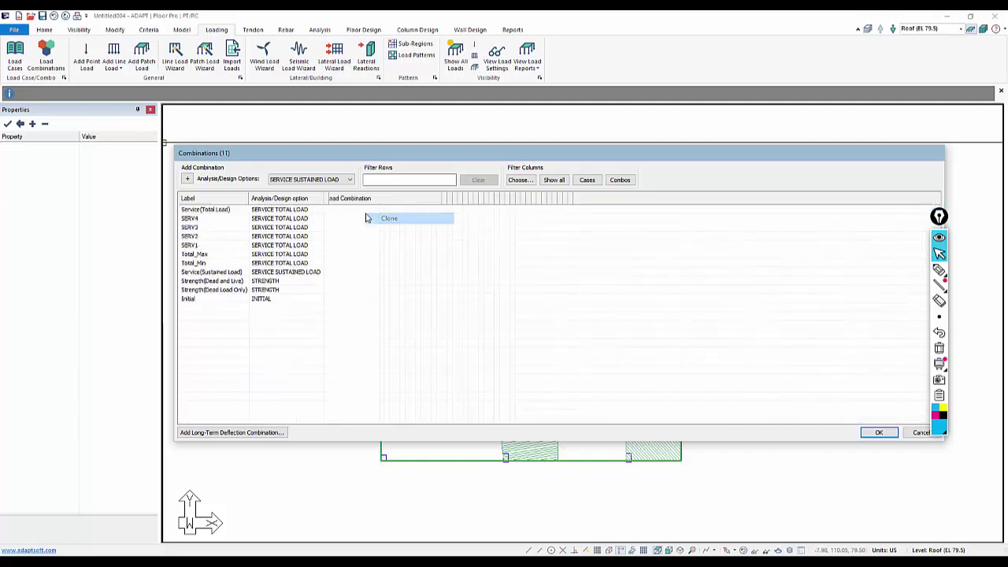
pyautogui.rightClick(363, 214)
pyautogui.click(368, 218)
pyautogui.rightClick(363, 213)
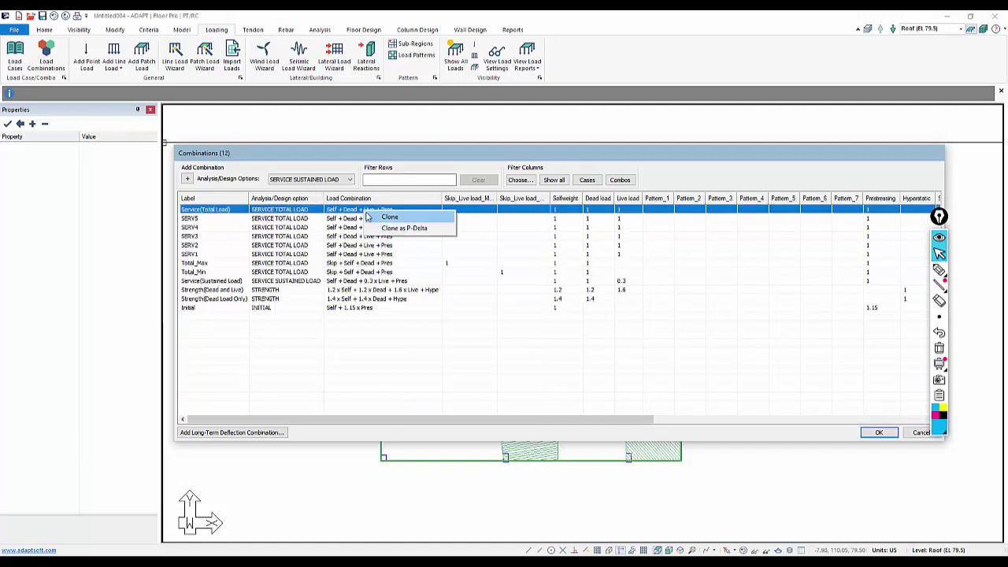
pyautogui.click(367, 218)
pyautogui.rightClick(364, 213)
pyautogui.click(368, 218)
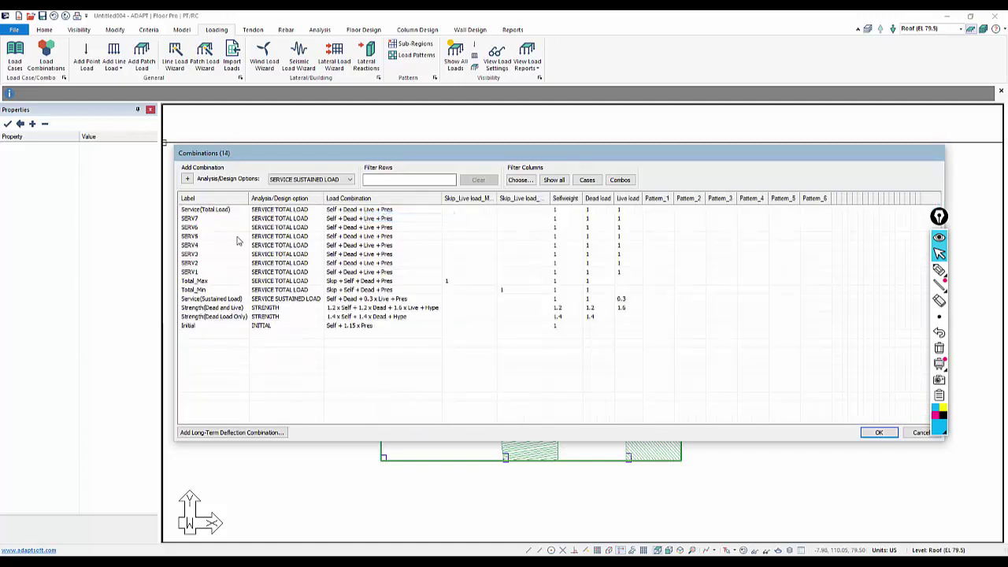
# Step: Clear the live load factor from the cloned combinations SERV1 through SERV7
pyautogui.doubleClick(214, 271)
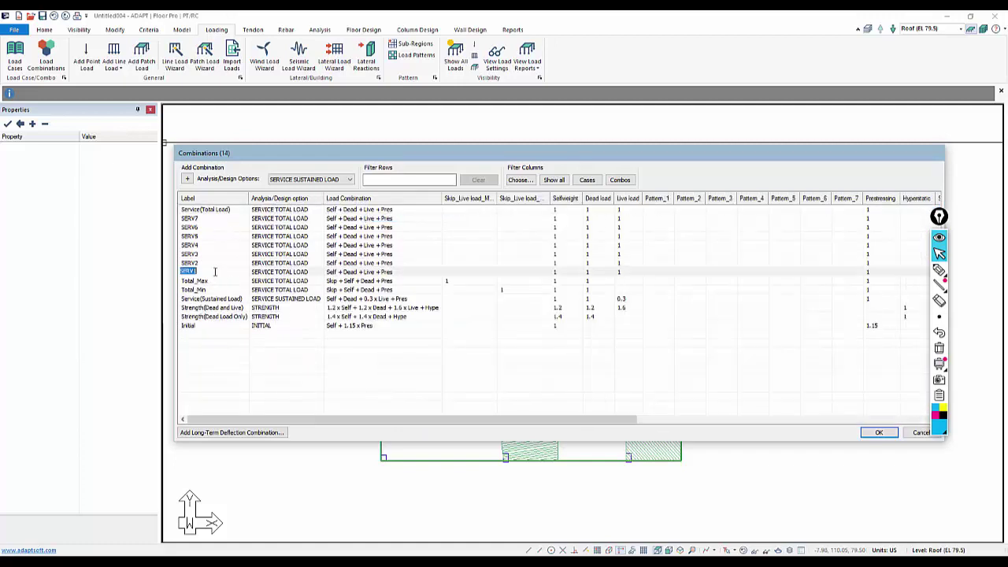
pyautogui.doubleClick(622, 218)
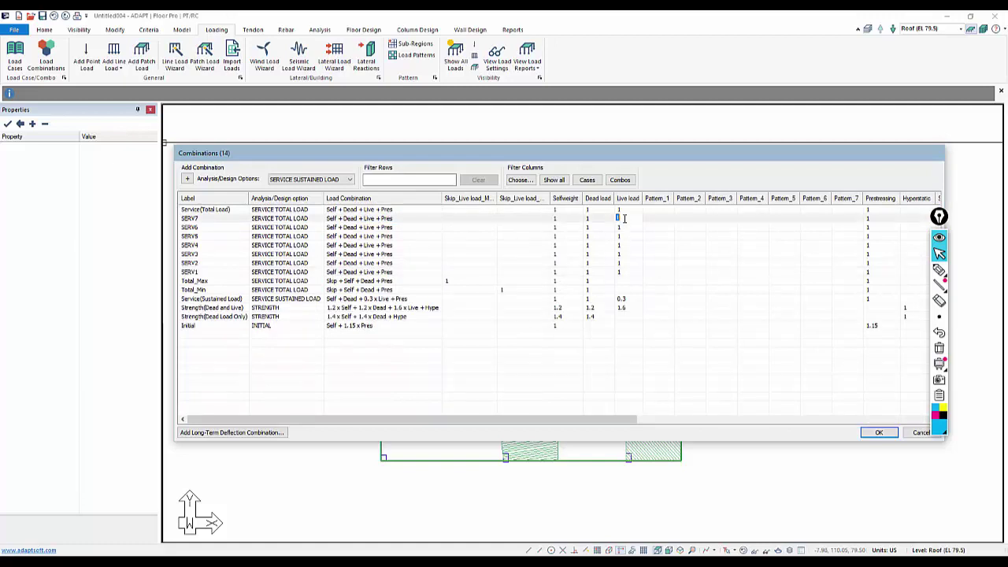
pyautogui.press('Delete')
pyautogui.click(622, 227)
pyautogui.click(622, 226)
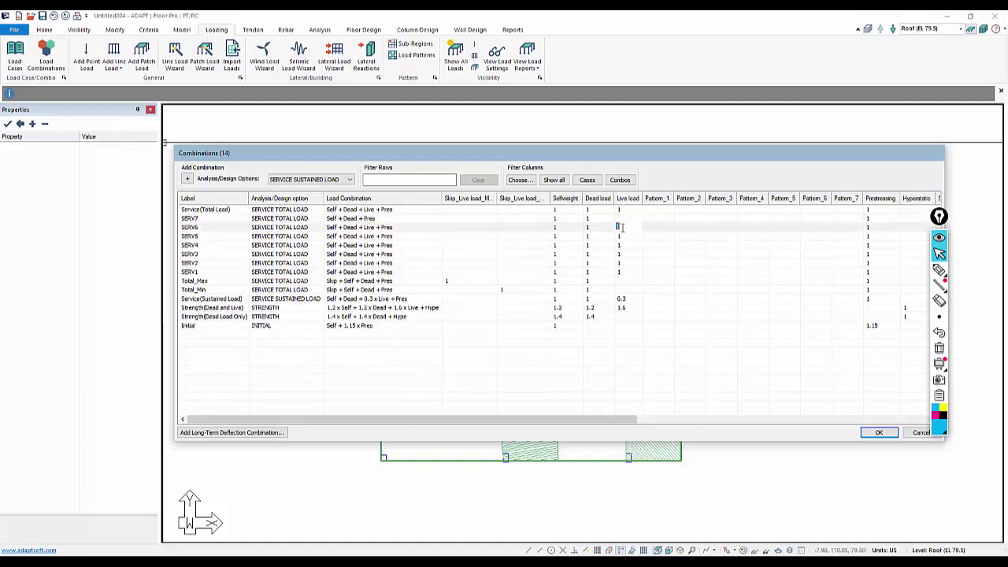
pyautogui.press('Delete')
pyautogui.click(621, 235)
pyautogui.press('Delete')
pyautogui.click(621, 245)
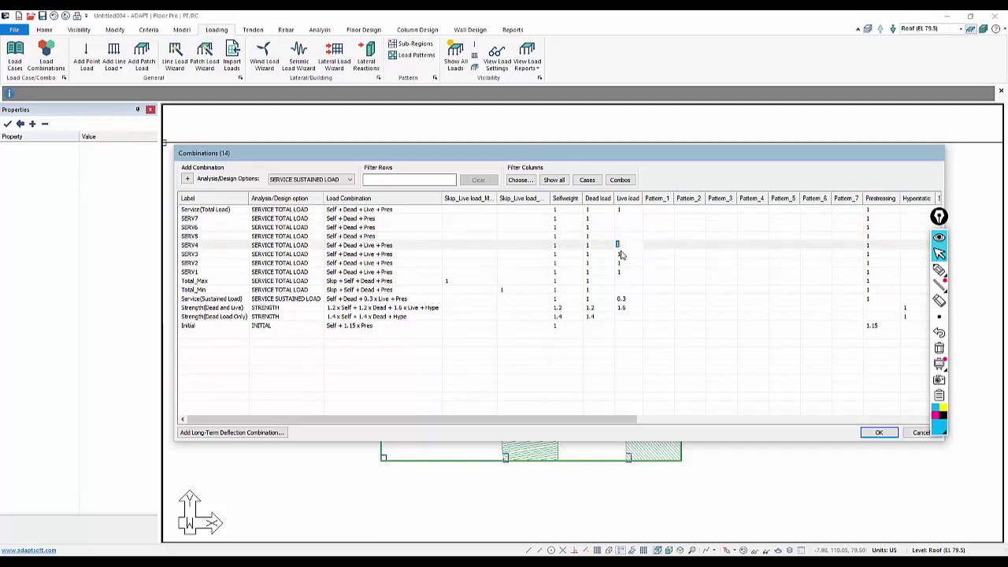
pyautogui.press('Delete')
pyautogui.click(620, 254)
pyautogui.press('Delete')
pyautogui.click(621, 263)
pyautogui.press('Delete')
pyautogui.click(621, 272)
pyautogui.press('Delete')
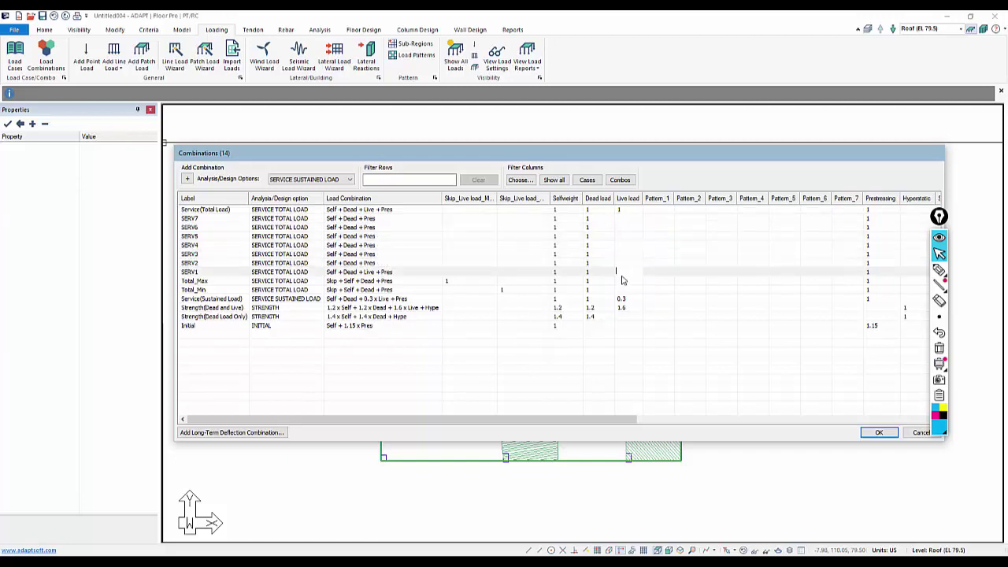
pyautogui.click(629, 264)
# Step: Assign a factor of 1 to the matching pattern in each clone, from Pattern_7 in SERV7 to Pattern_1 in SERV1, and accept the combinations
pyautogui.click(657, 220)
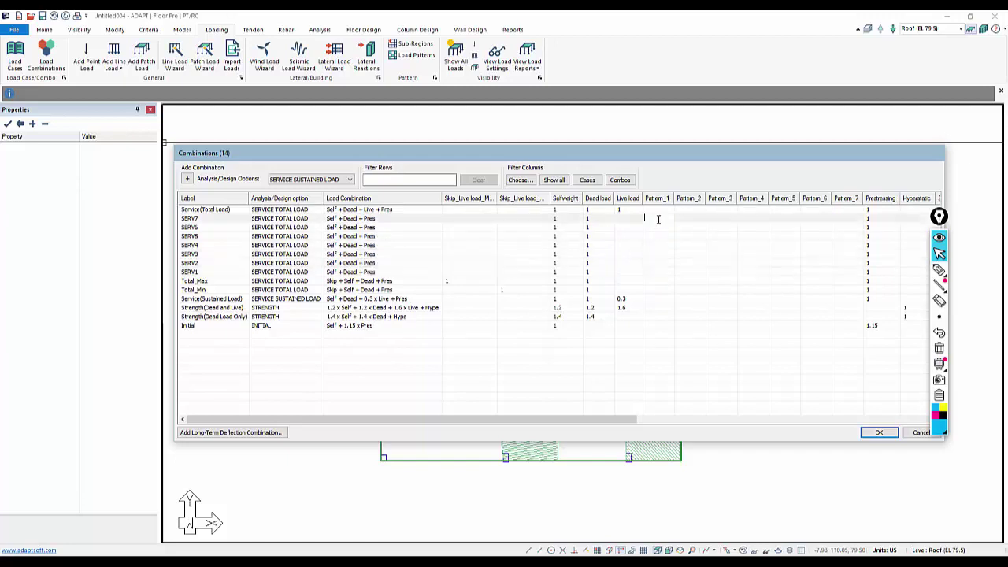
pyautogui.click(839, 219)
pyautogui.write('1')
pyautogui.click(814, 227)
pyautogui.write('1')
pyautogui.click(780, 236)
pyautogui.write('1')
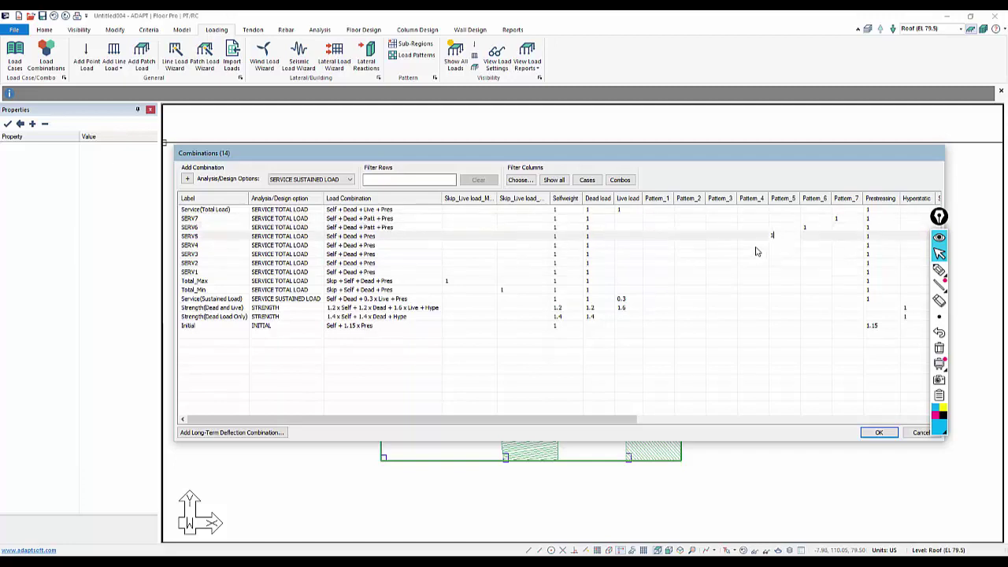
pyautogui.click(749, 245)
pyautogui.write('1')
pyautogui.click(708, 254)
pyautogui.write('1')
pyautogui.click(679, 263)
pyautogui.write('1')
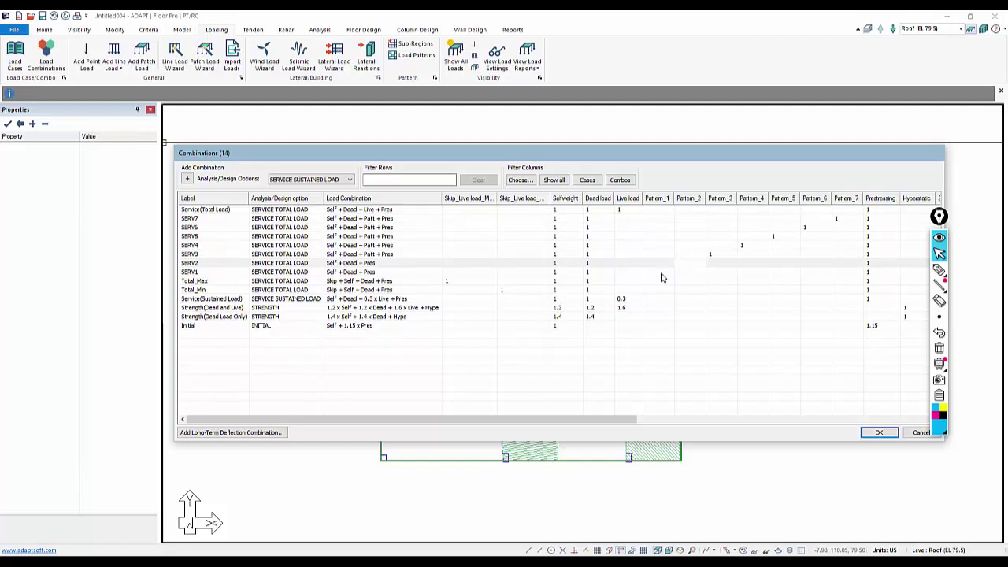
pyautogui.click(647, 272)
pyautogui.write('1')
pyautogui.click(565, 288)
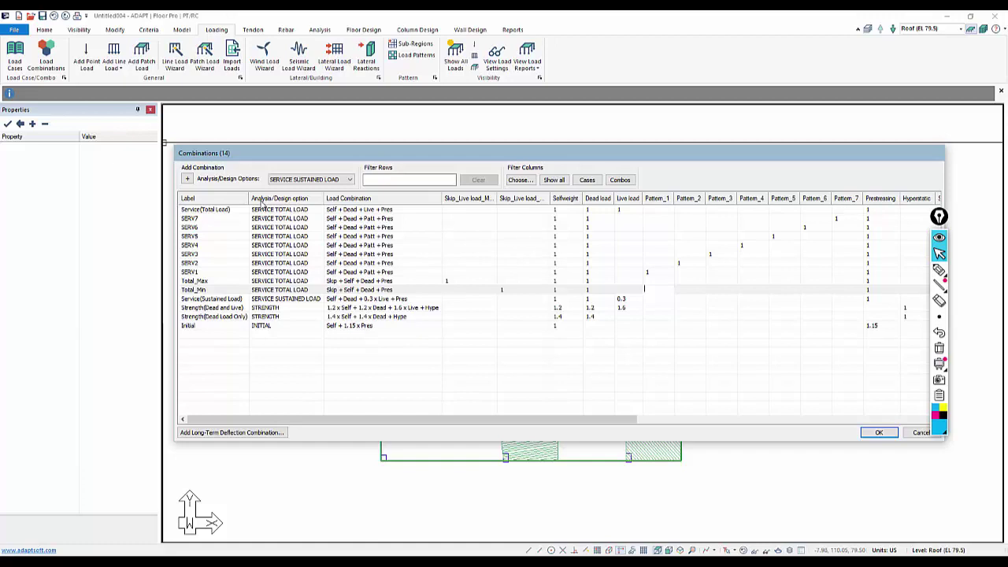
pyautogui.click(888, 435)
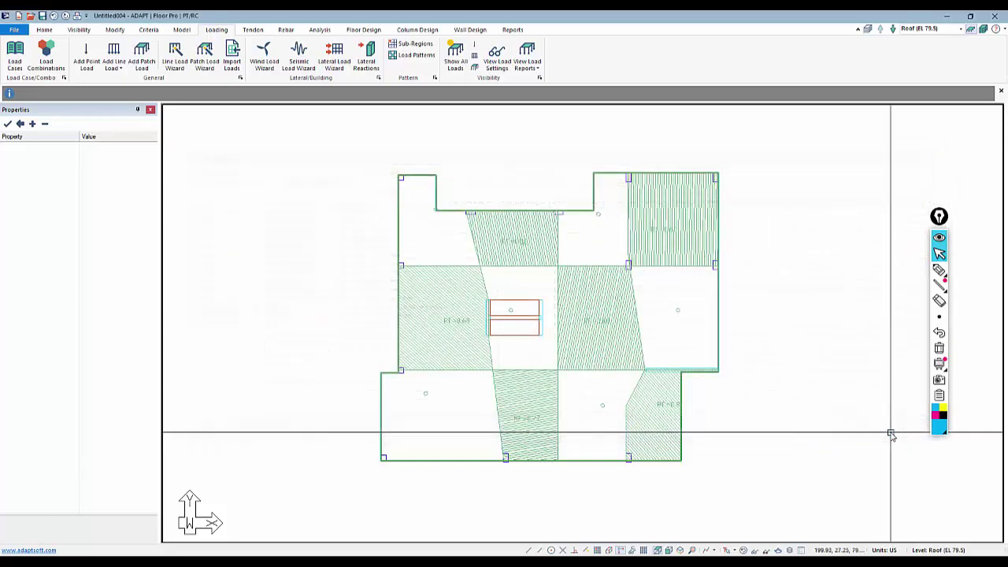
# Step: Reopen the load combinations in an enlarged window, review the service, sustained, strength and initial combinations, and close them
pyautogui.click(46, 55)
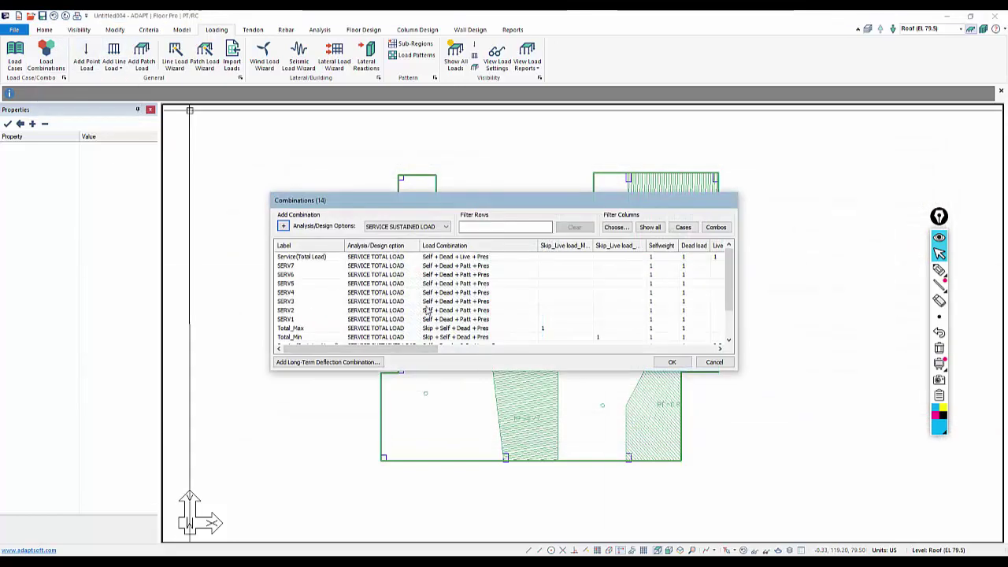
pyautogui.moveTo(695, 205); pyautogui.dragTo(742, 196)
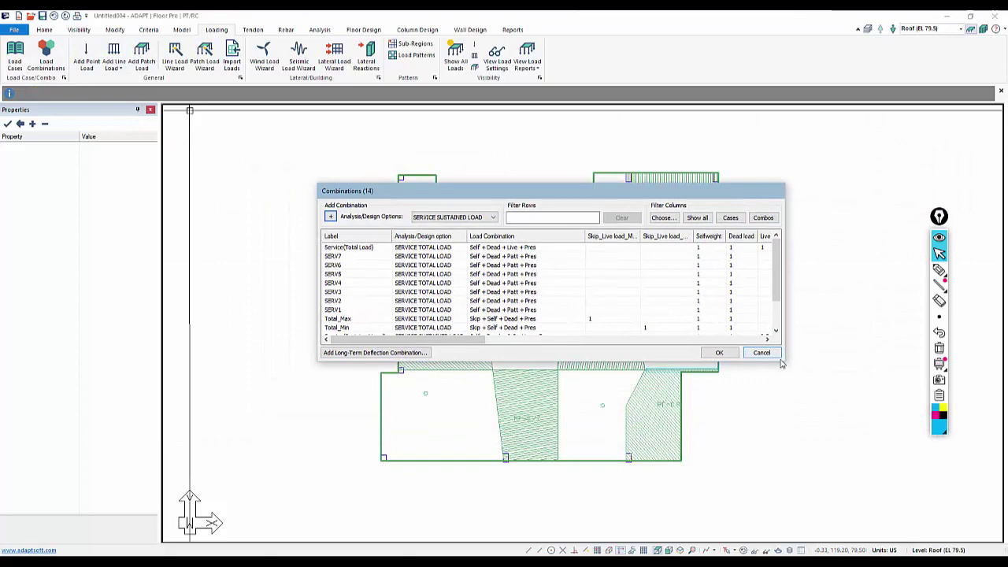
pyautogui.moveTo(782, 360); pyautogui.dragTo(1001, 542)
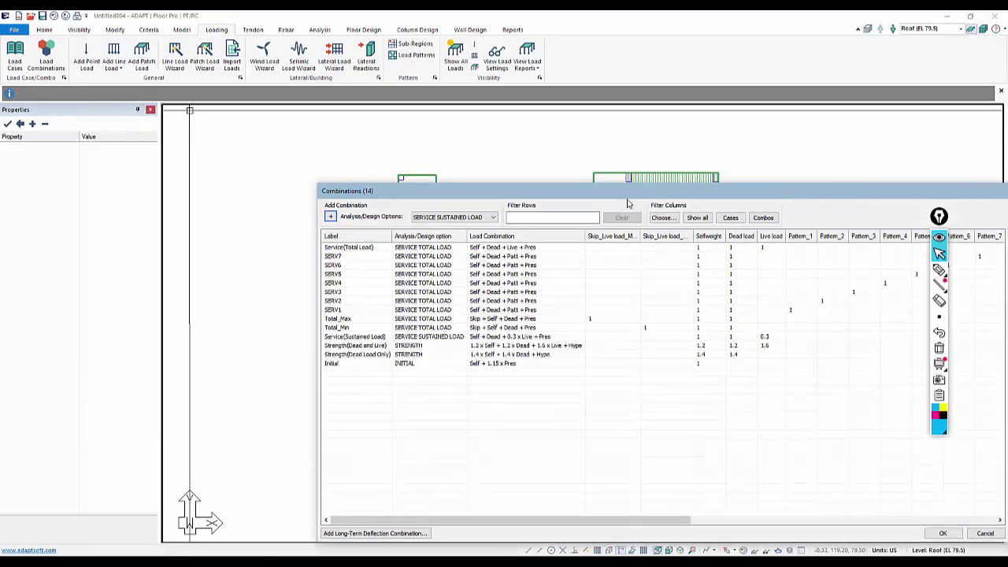
pyautogui.moveTo(630, 200); pyautogui.dragTo(389, 132)
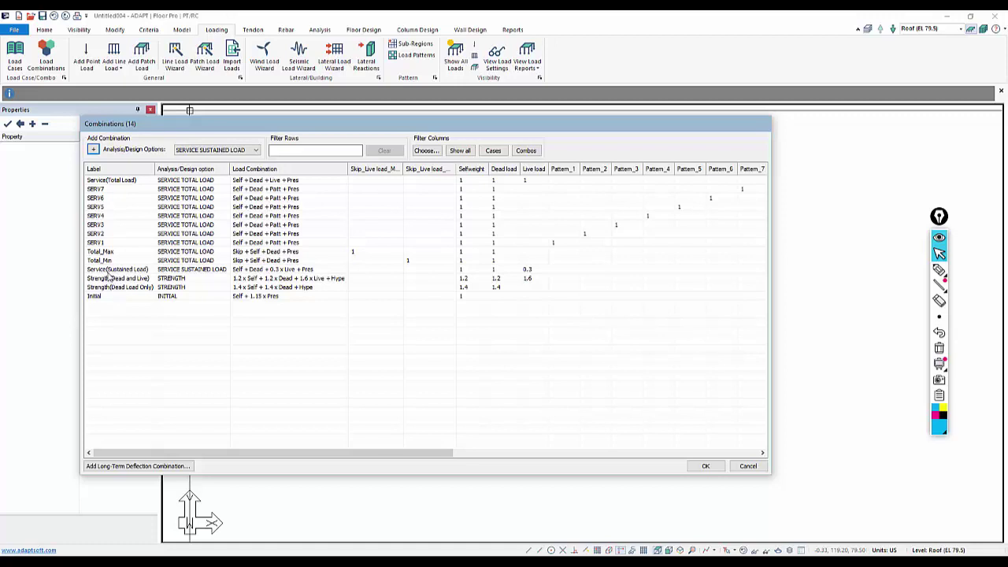
pyautogui.click(108, 270)
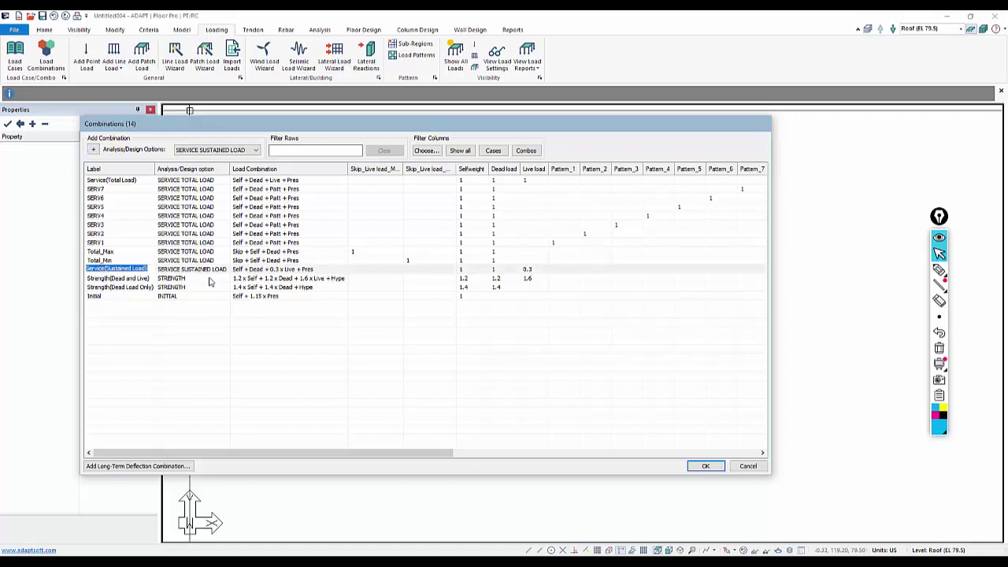
pyautogui.click(126, 295)
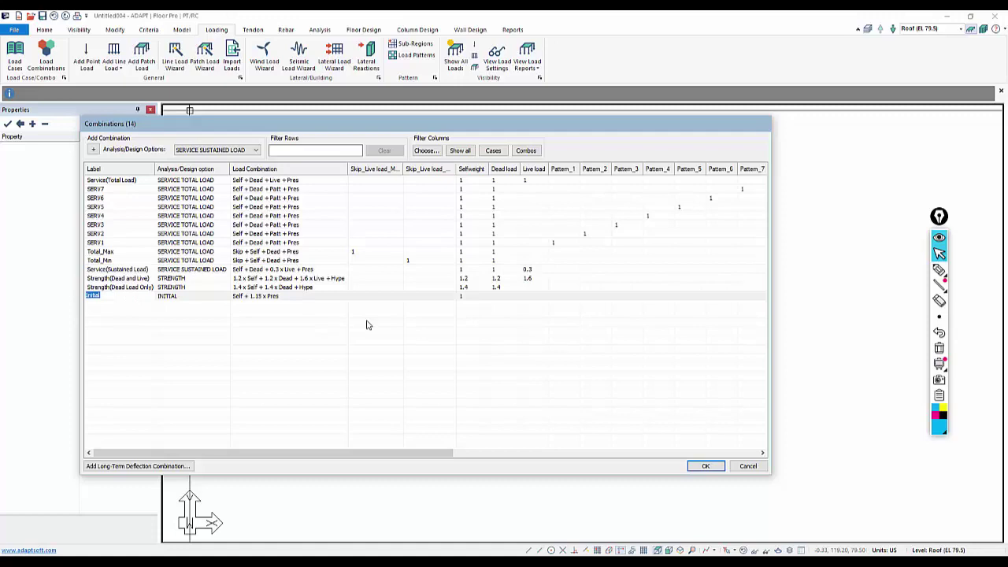
pyautogui.click(706, 466)
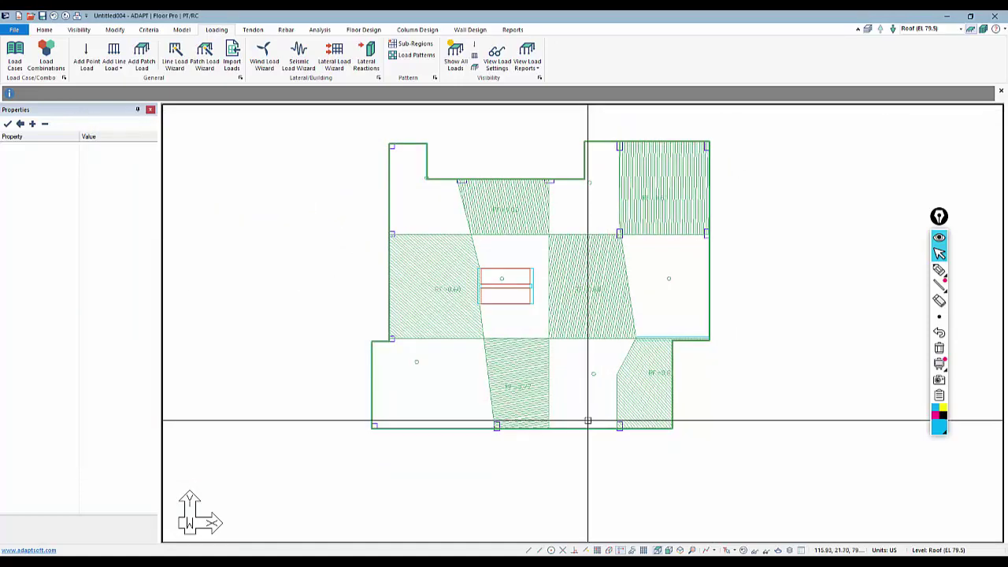
# Step: Redraw the roof plan to clear the load pattern hatching from the view
pyautogui.moveTo(533, 366); pyautogui.dragTo(535, 377, button='middle')
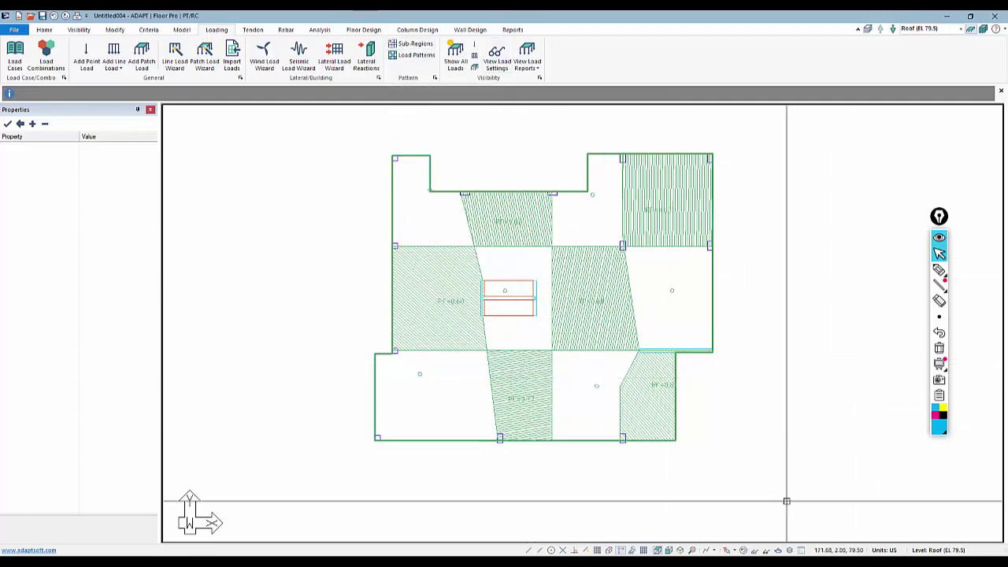
pyautogui.click(743, 550)
pyautogui.moveTo(743, 462); pyautogui.dragTo(735, 464, button='middle')
pyautogui.scroll(-1, 536, 362)
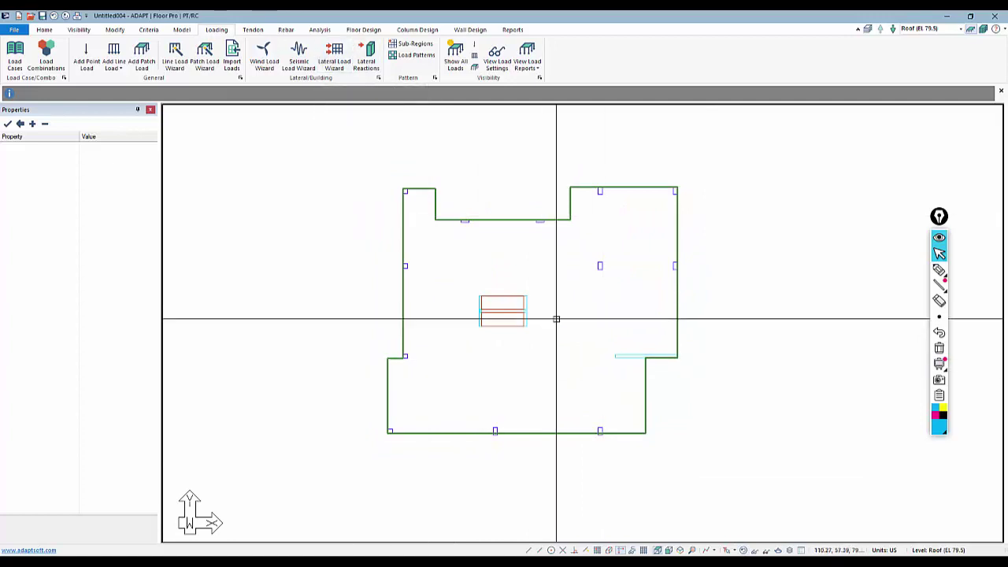
# Step: Start the dynamic support line editor and create X-direction support lines along the upper edge columns, the recessed edge columns and the interior column row
pyautogui.click(349, 31)
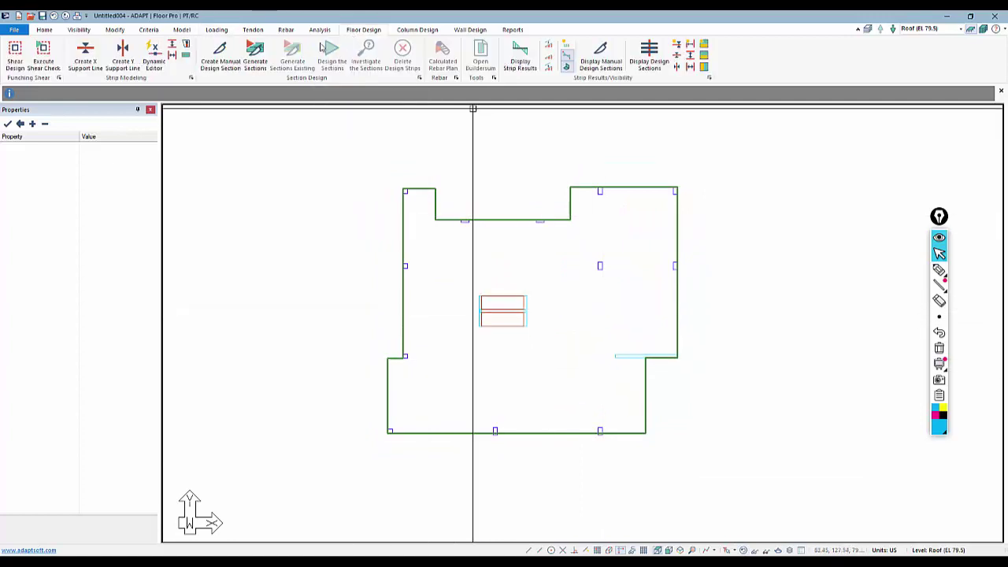
pyautogui.click(154, 63)
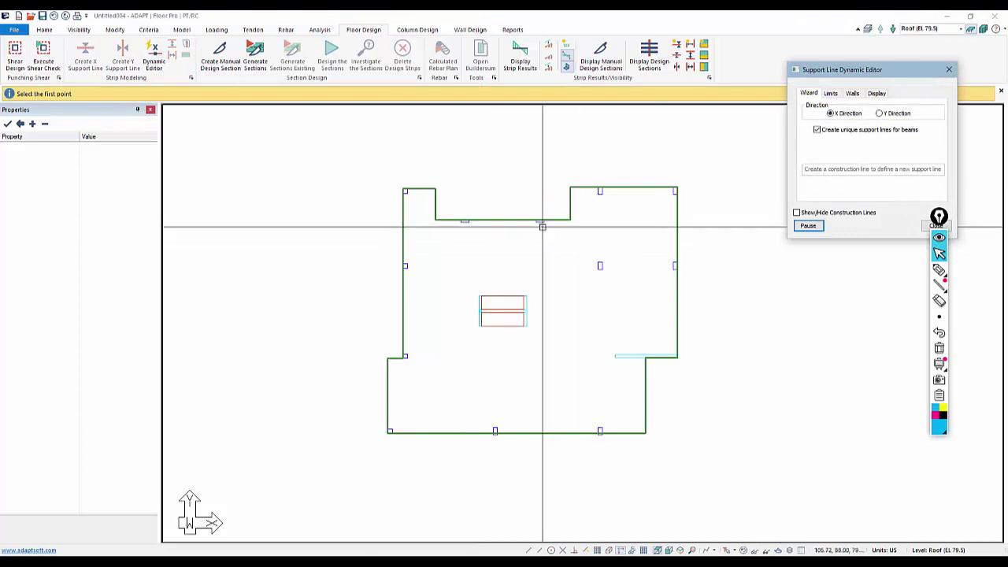
pyautogui.moveTo(517, 249); pyautogui.dragTo(503, 245, button='middle')
pyautogui.click(358, 188)
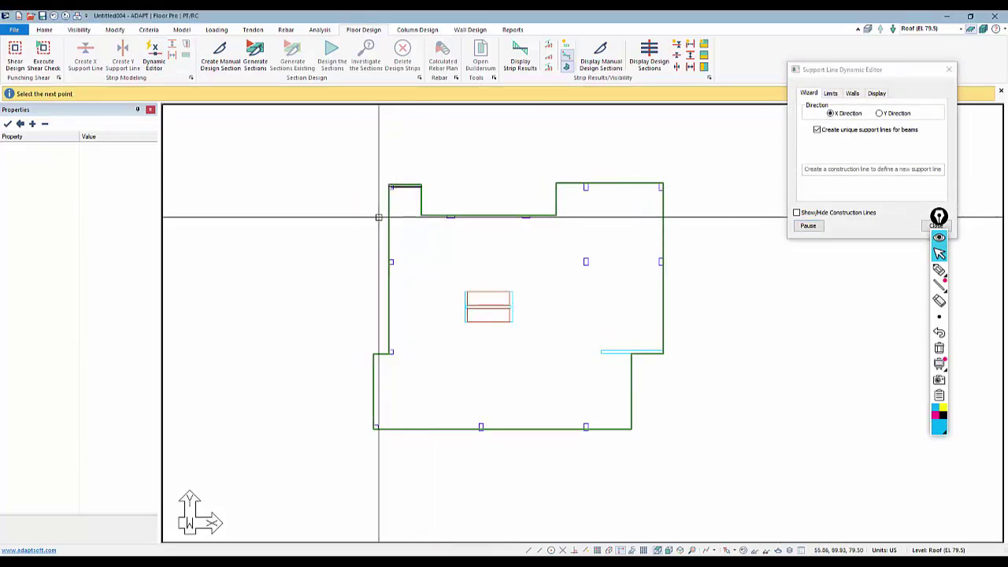
pyautogui.click(686, 216)
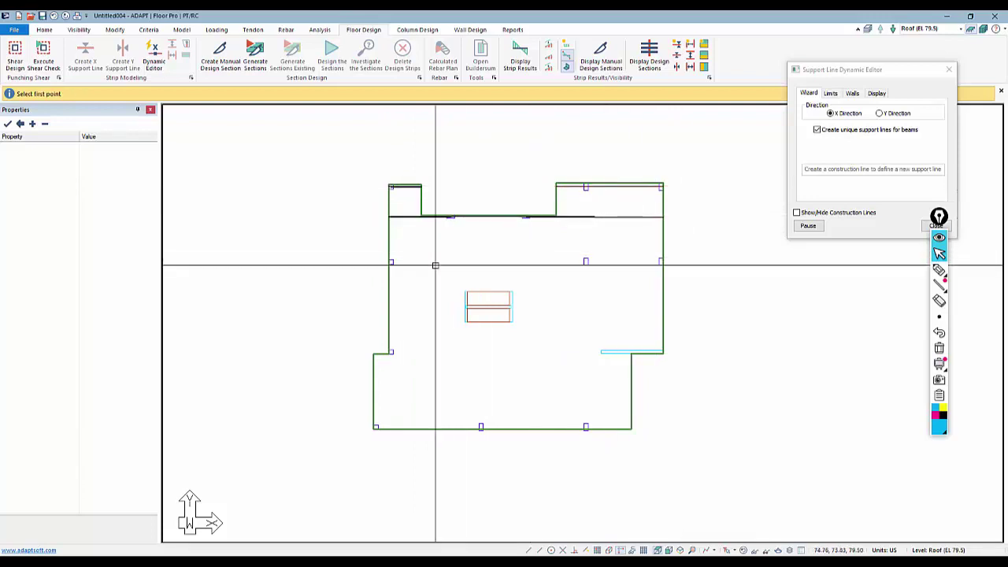
pyautogui.click(374, 265)
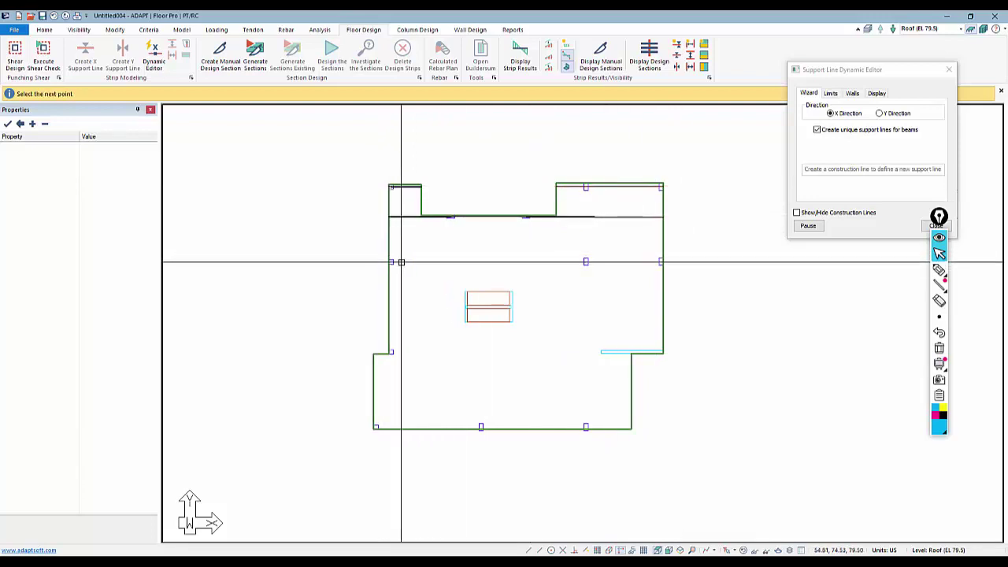
pyautogui.click(691, 261)
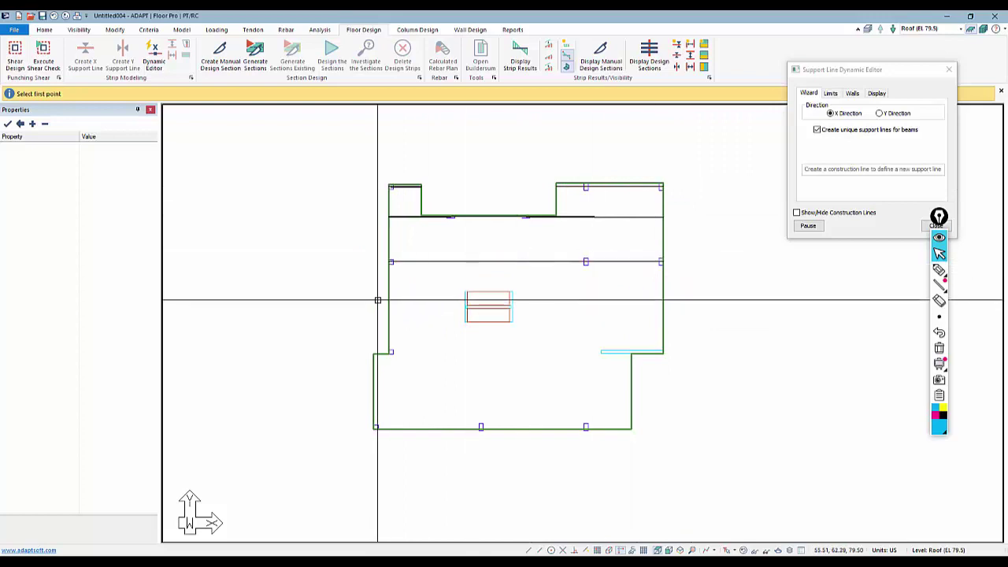
# Step: Add X-direction support lines along the row containing the short wall and along the slab's lower edge columns
pyautogui.click(358, 352)
pyautogui.click(692, 352)
pyautogui.moveTo(404, 423); pyautogui.dragTo(403, 342, button='middle')
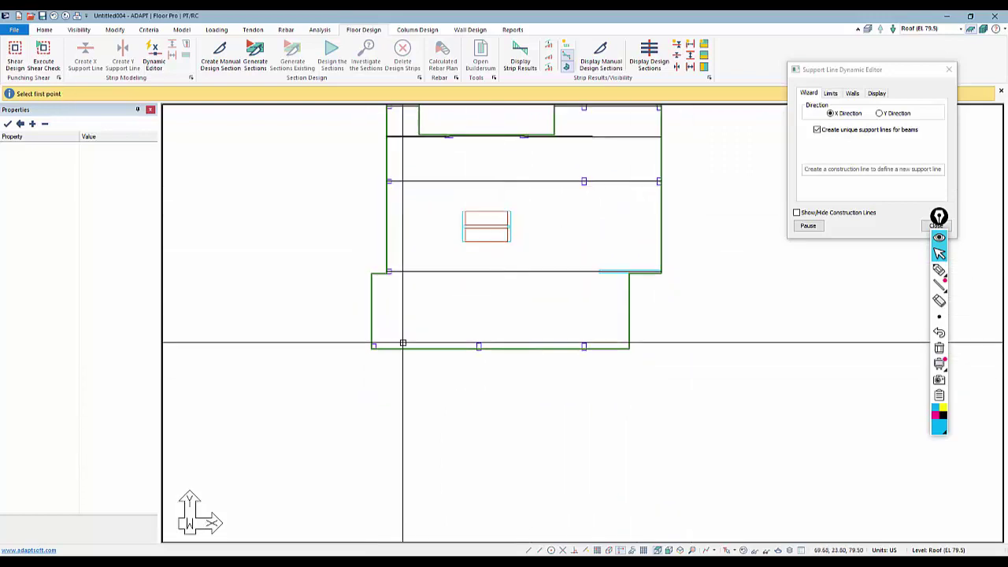
pyautogui.click(357, 347)
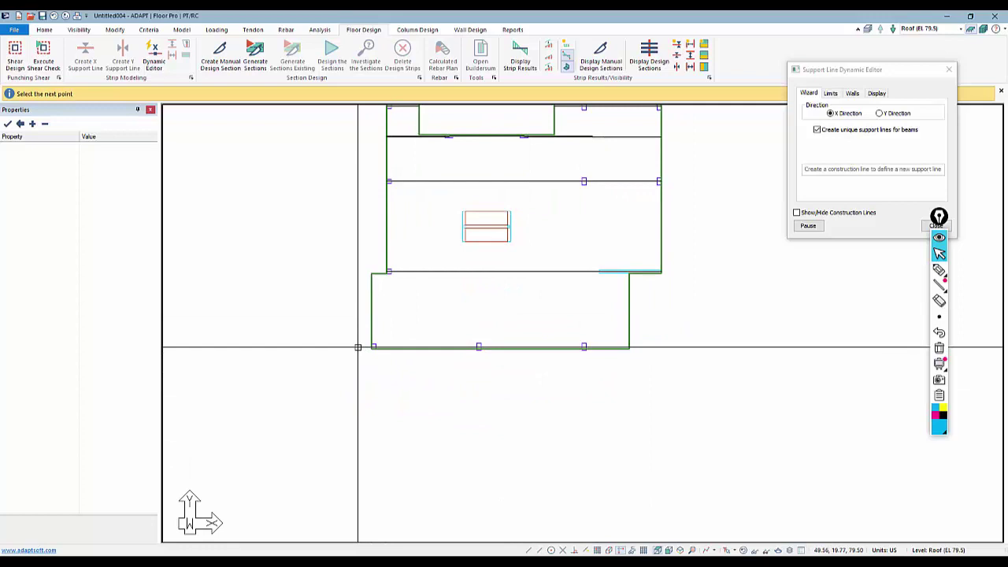
pyautogui.click(693, 344)
# Step: Add intermediate X-direction support lines midway across the lowest bay and through the middle of the core walls
pyautogui.click(358, 308)
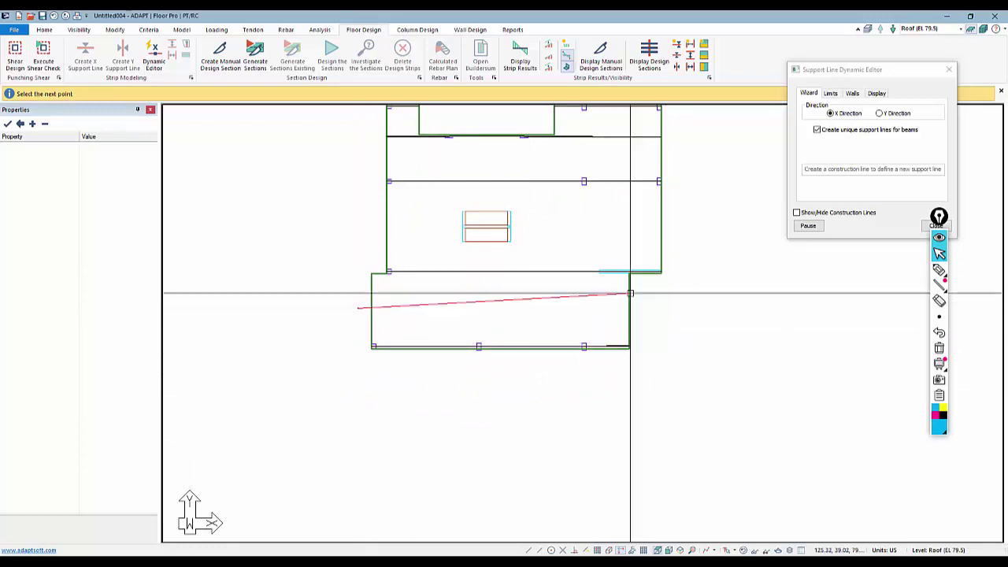
pyautogui.click(672, 308)
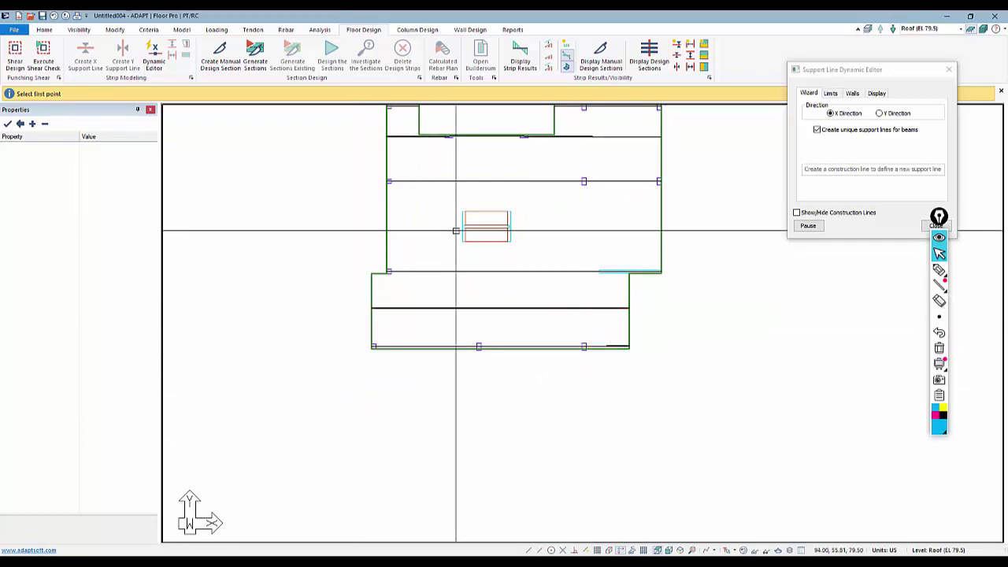
pyautogui.click(380, 229)
pyautogui.click(709, 226)
pyautogui.moveTo(598, 240); pyautogui.dragTo(583, 290, button='middle')
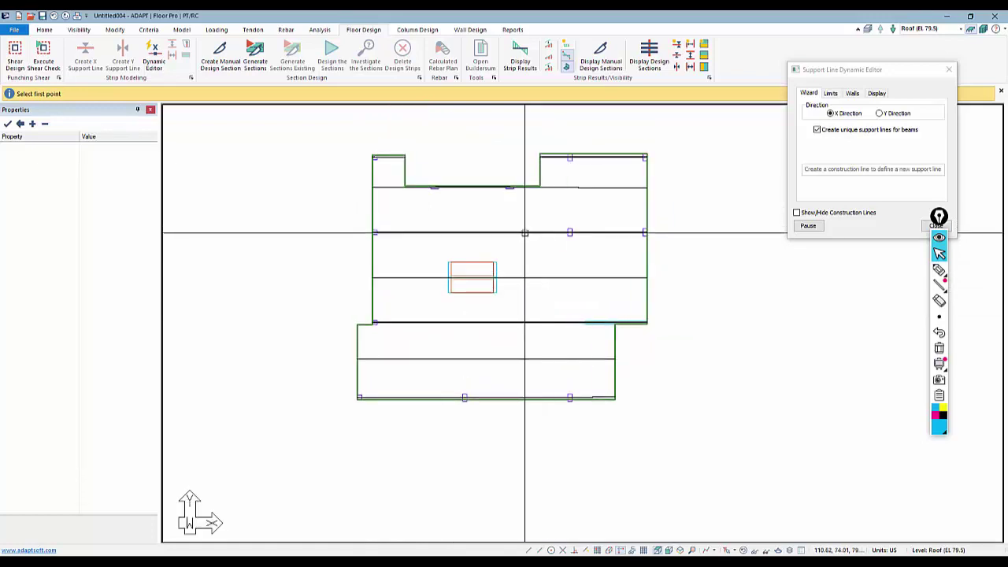
pyautogui.scroll(-2, 525, 232)
# Step: Switch to the Y direction and trace a support line from the lower-left corner column up through the left edge columns
pyautogui.click(880, 115)
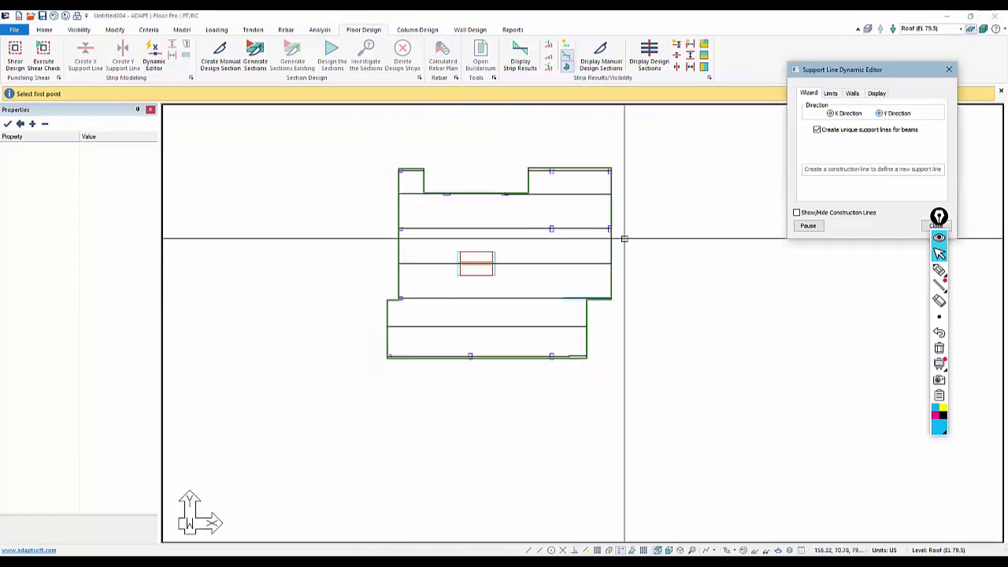
pyautogui.scroll(2, 446, 378)
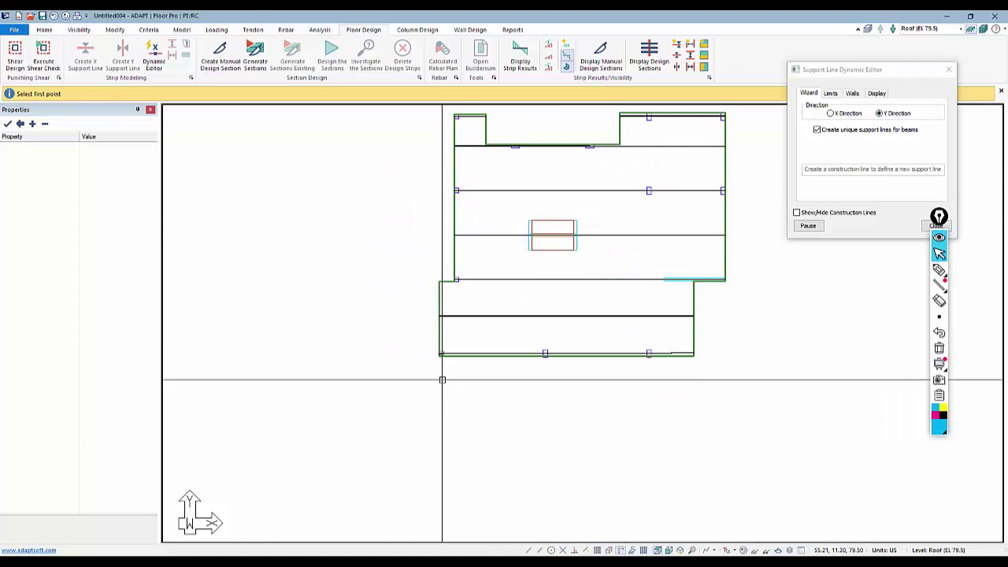
pyautogui.click(441, 373)
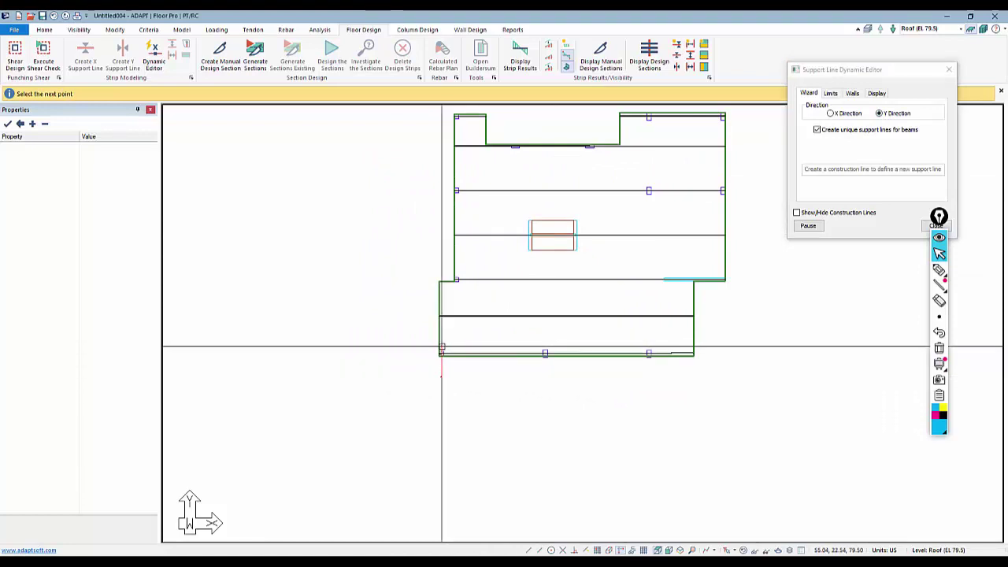
pyautogui.click(457, 271)
pyautogui.moveTo(469, 239); pyautogui.dragTo(459, 263, button='middle')
pyautogui.press('c')
# Step: Trace Y-direction support lines up from the two intermediate lower edge columns, one via the core's left wall, the other via the short wall's left end
pyautogui.click(534, 412)
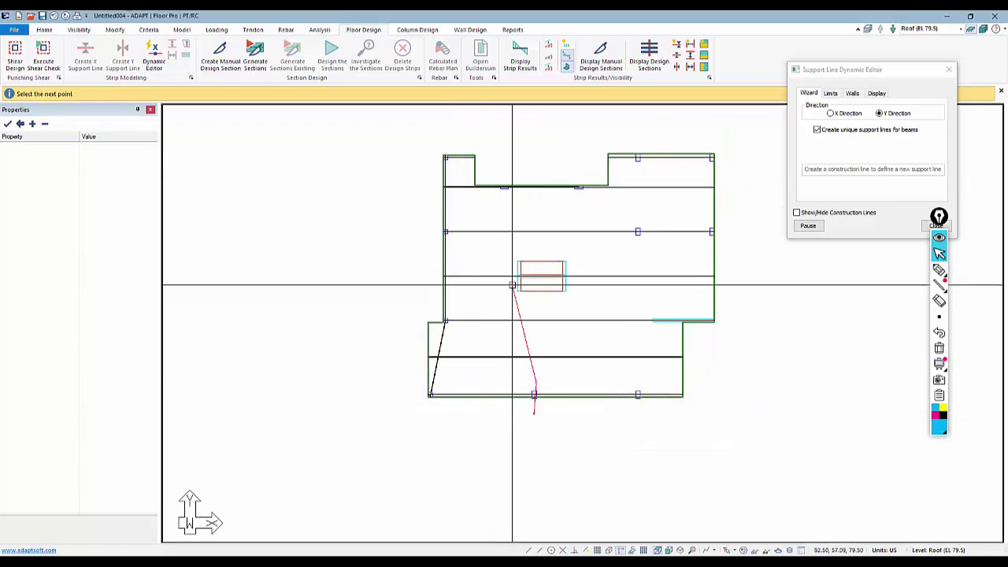
pyautogui.click(504, 187)
pyautogui.press('c')
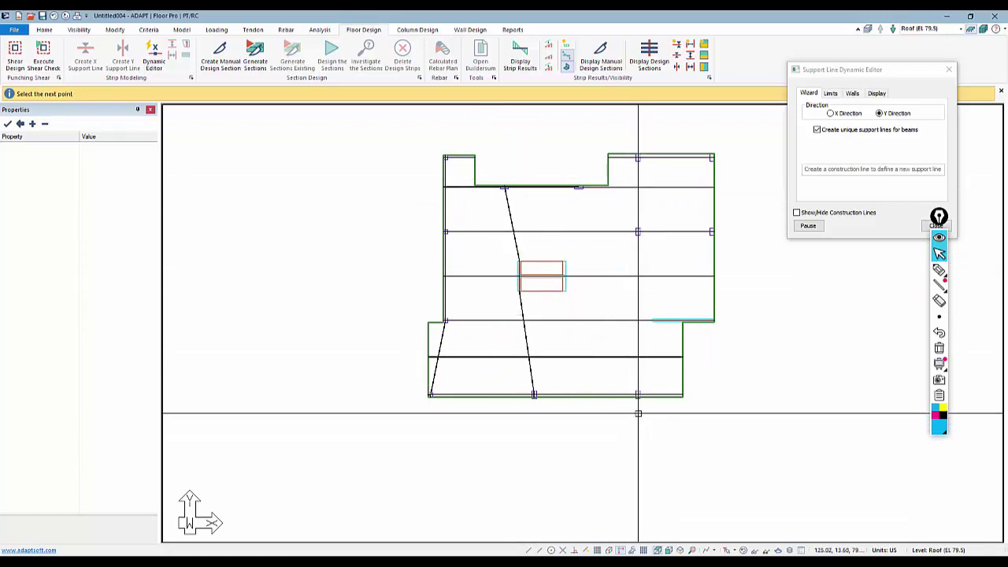
pyautogui.click(655, 321)
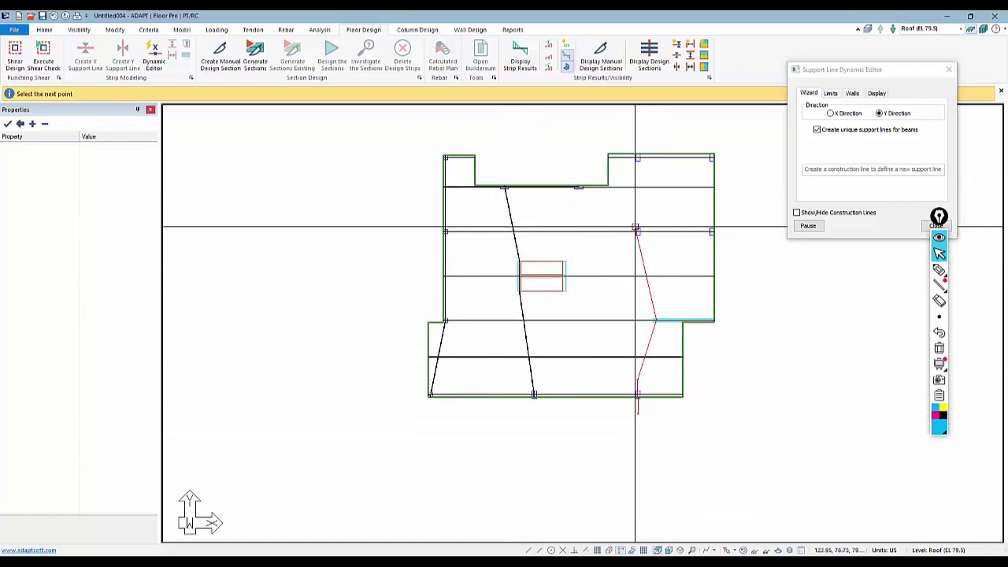
pyautogui.click(637, 230)
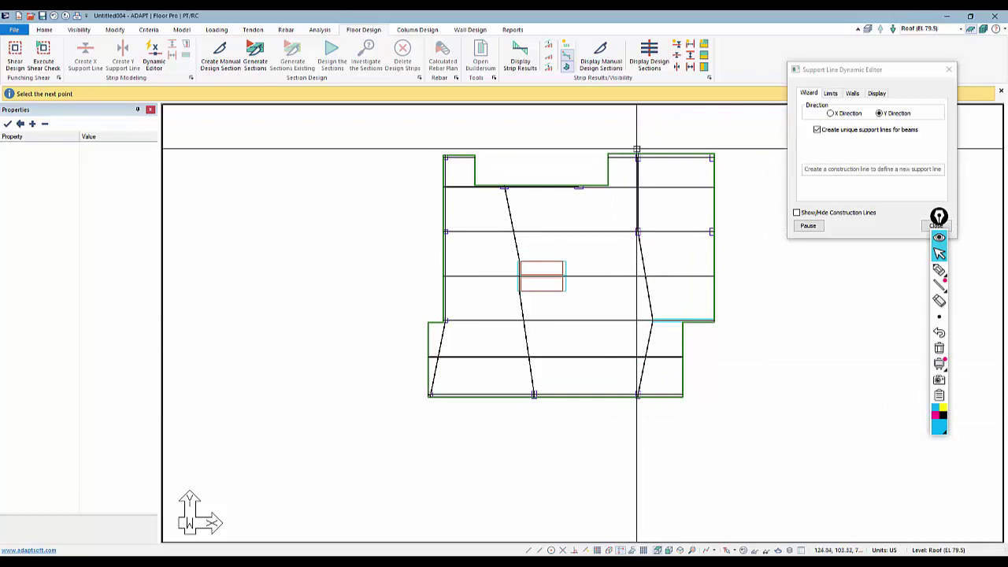
pyautogui.click(637, 152)
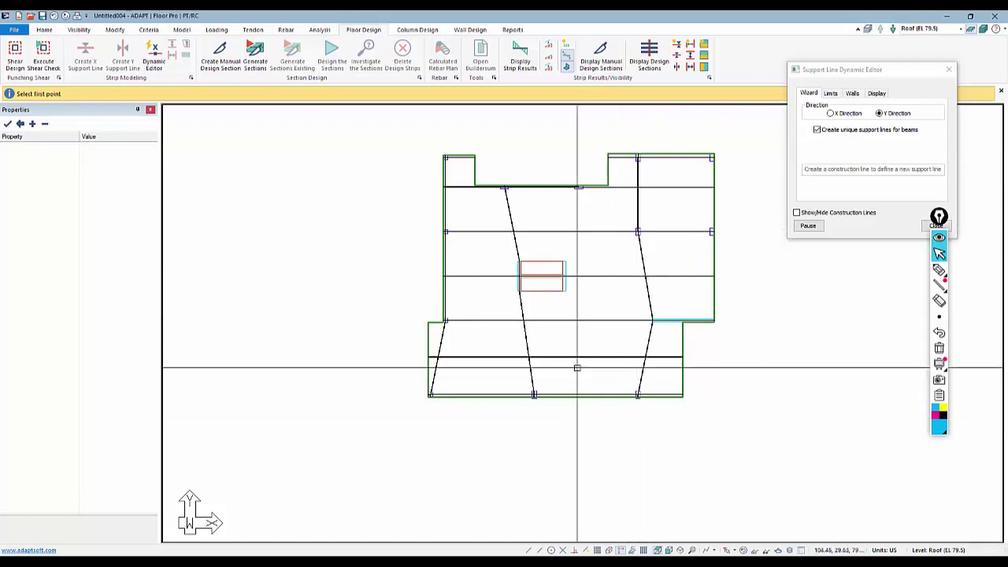
# Step: Add Y-direction support lines through the recessed edge column right of the core and from the lower edge up into the upper-left projection
pyautogui.click(578, 411)
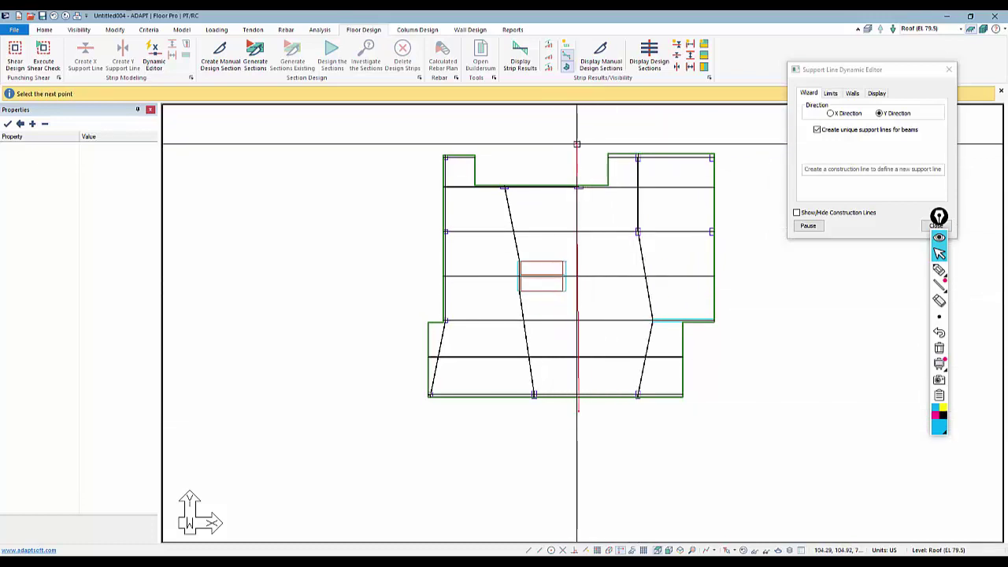
pyautogui.click(578, 145)
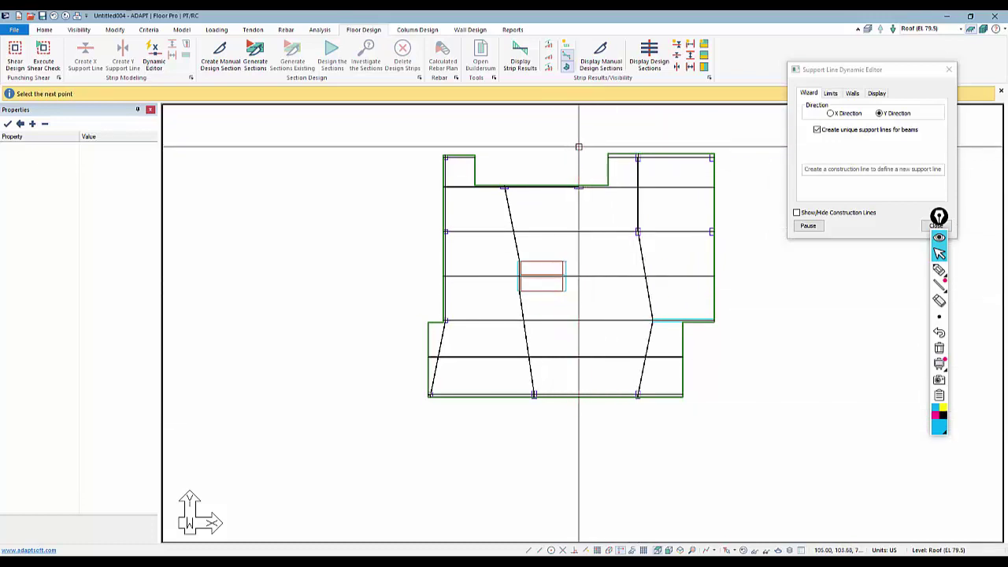
pyautogui.click(479, 418)
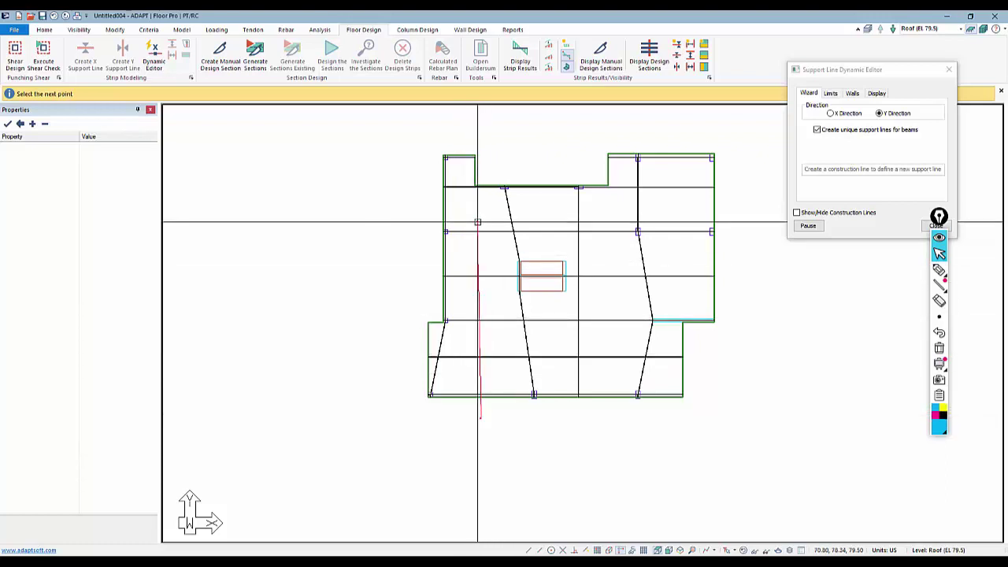
pyautogui.click(470, 170)
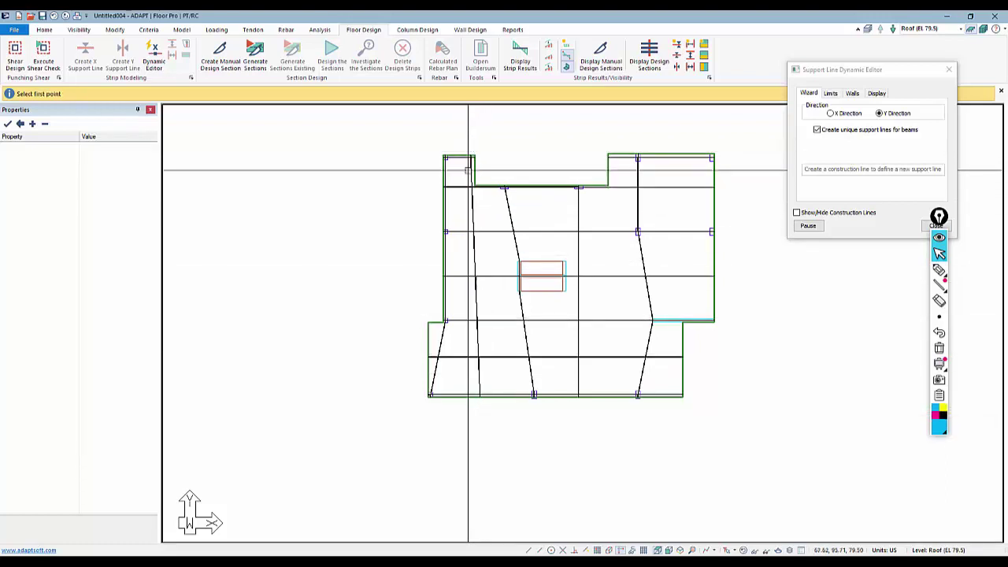
# Step: Add Y-direction support lines through the right-hand bay and along the right edge columns, and close the support line editor
pyautogui.scroll(-1, 472, 239)
pyautogui.scroll(1, 637, 355)
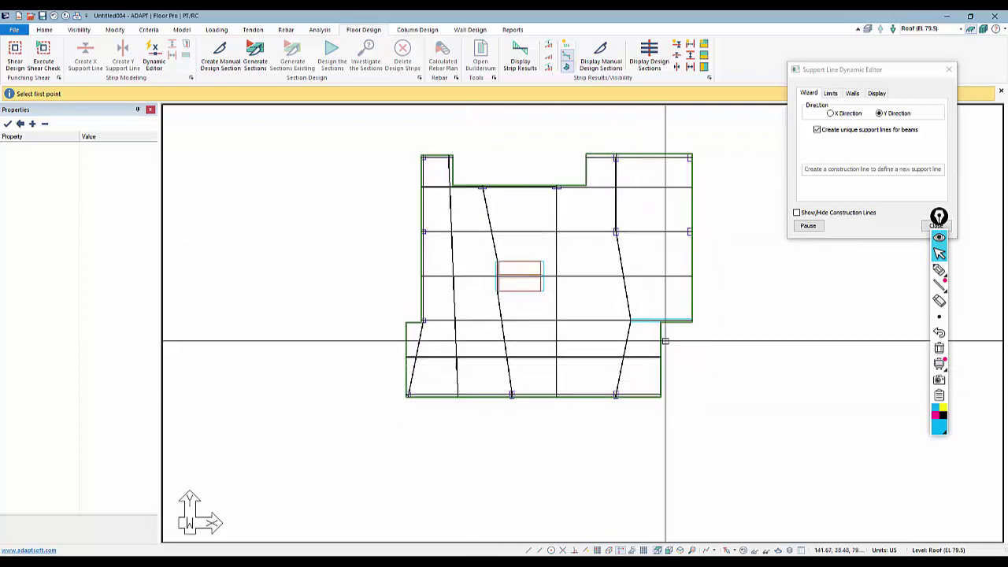
pyautogui.click(654, 402)
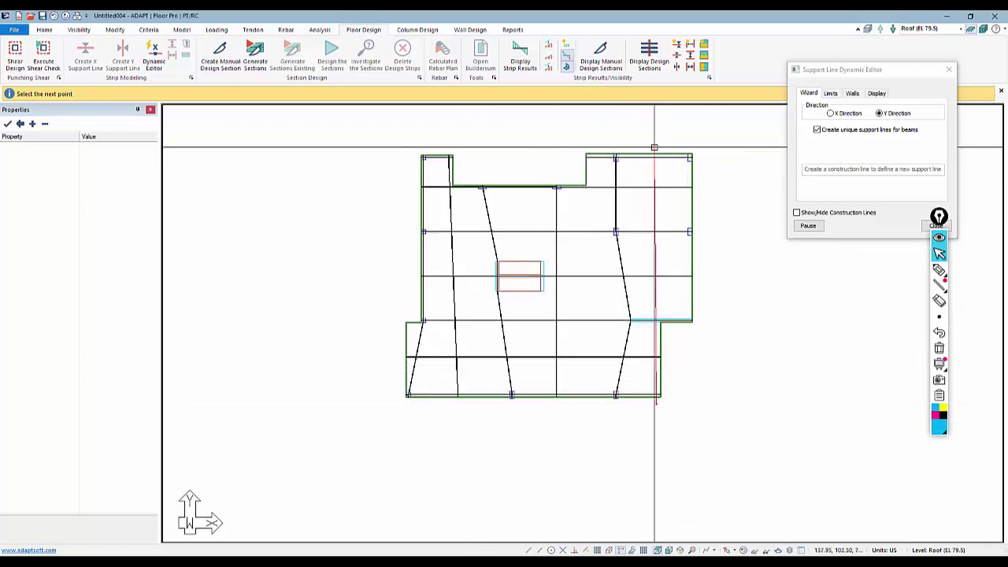
pyautogui.click(654, 148)
pyautogui.scroll(-2, 654, 236)
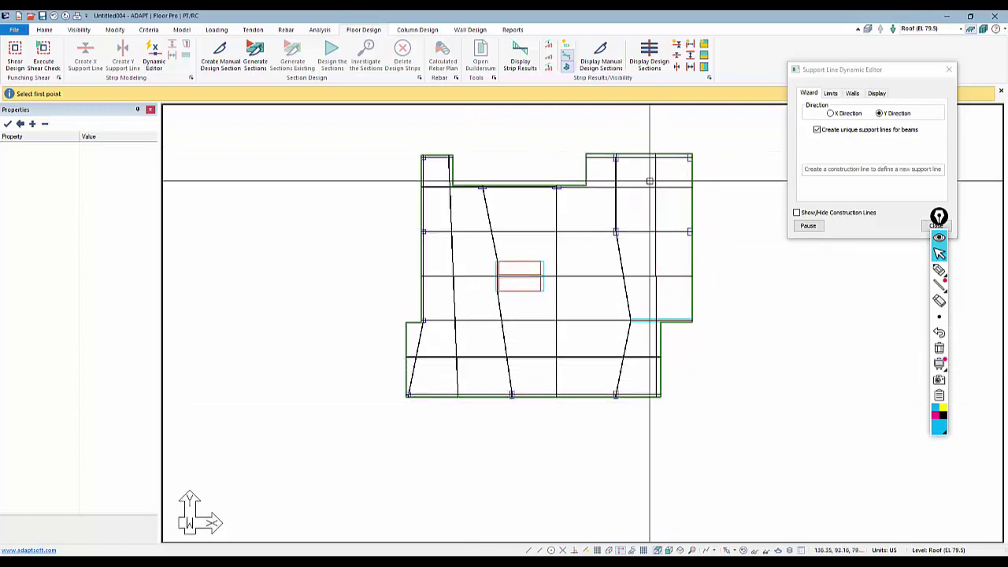
pyautogui.click(681, 330)
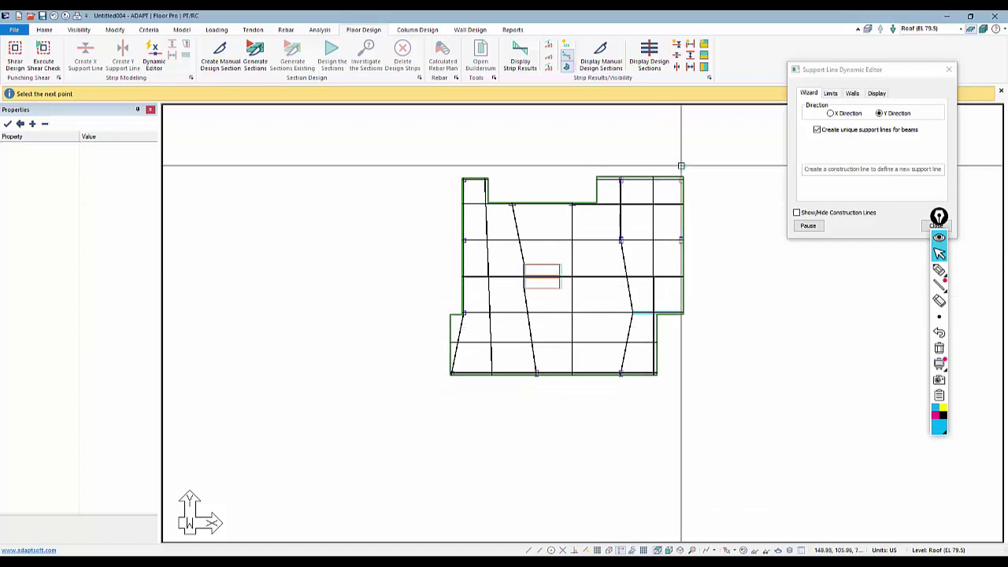
pyautogui.click(681, 165)
pyautogui.click(926, 226)
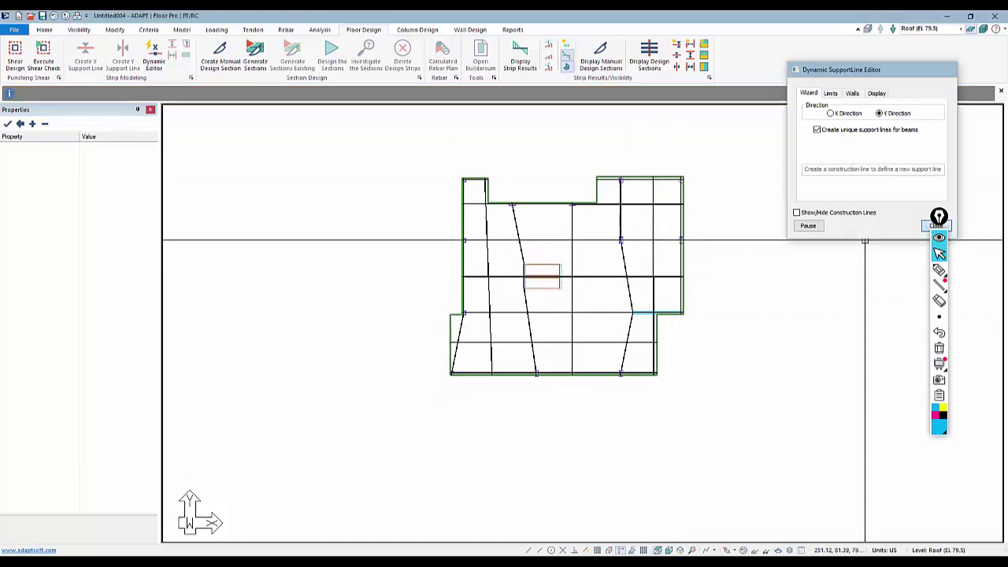
# Step: Generate the design sections and inspect the sections of the Y-direction support line in the upper-left projection
pyautogui.click(254, 60)
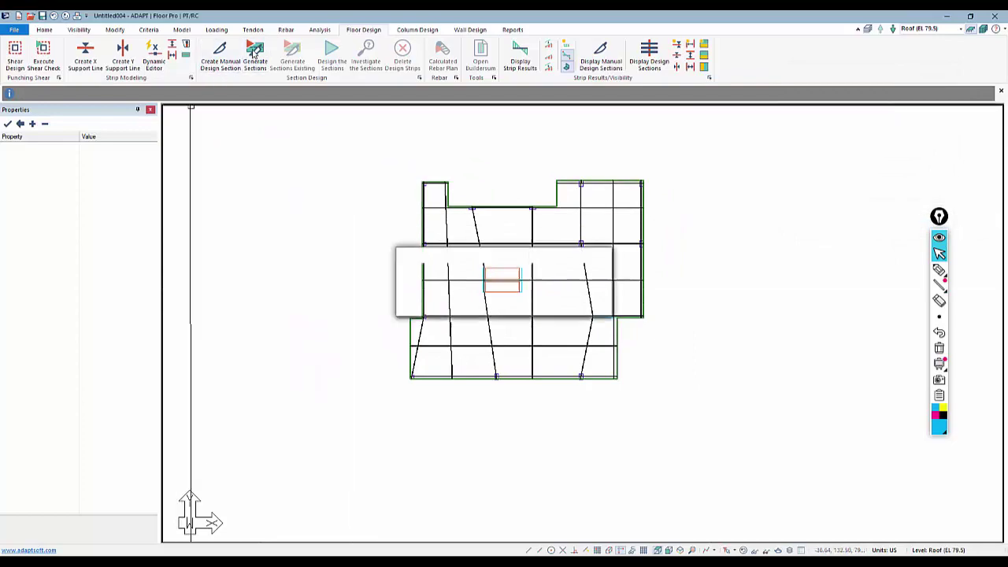
pyautogui.scroll(5, 470, 184)
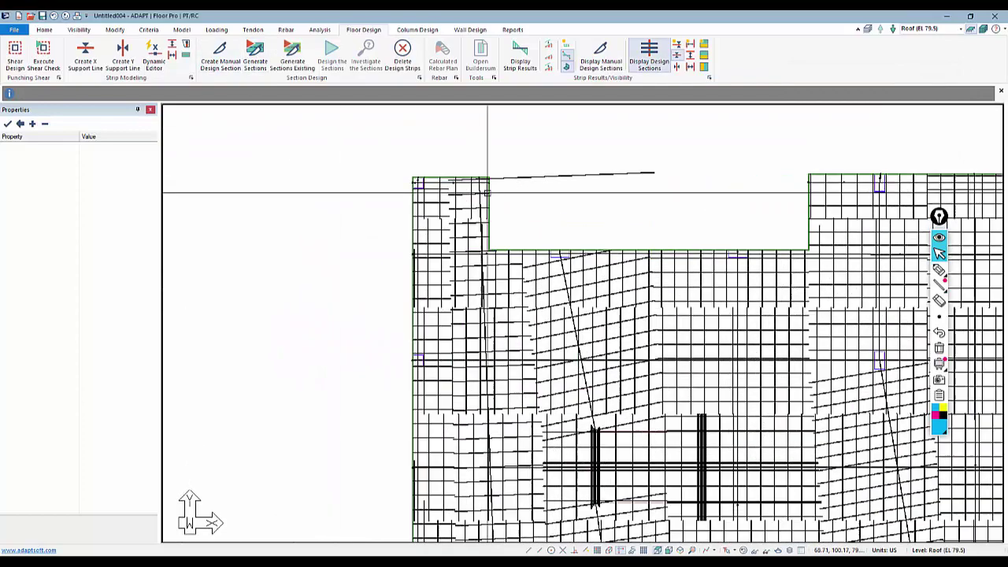
pyautogui.click(482, 175)
pyautogui.scroll(-2, 470, 183)
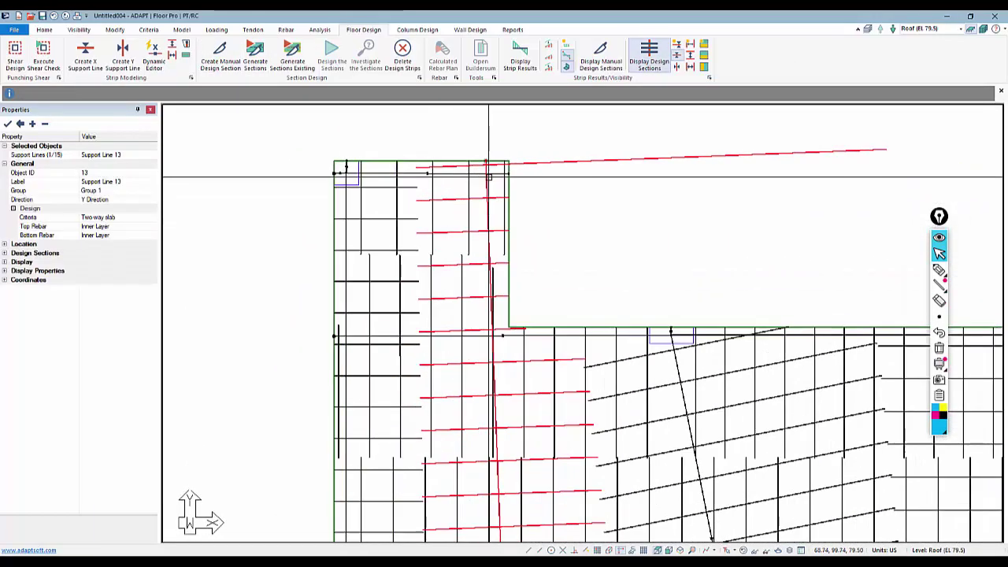
pyautogui.scroll(1, 475, 180)
pyautogui.click(265, 227)
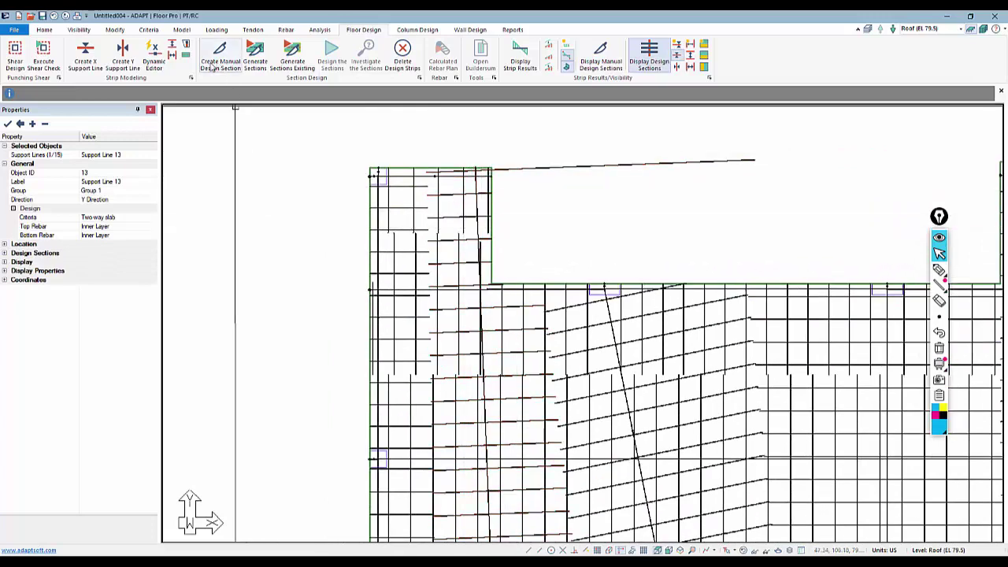
# Step: Draw a strip splitter just inside the upper-left projection's inner edge, from the recessed slab edge to beyond the upper edge
pyautogui.click(172, 58)
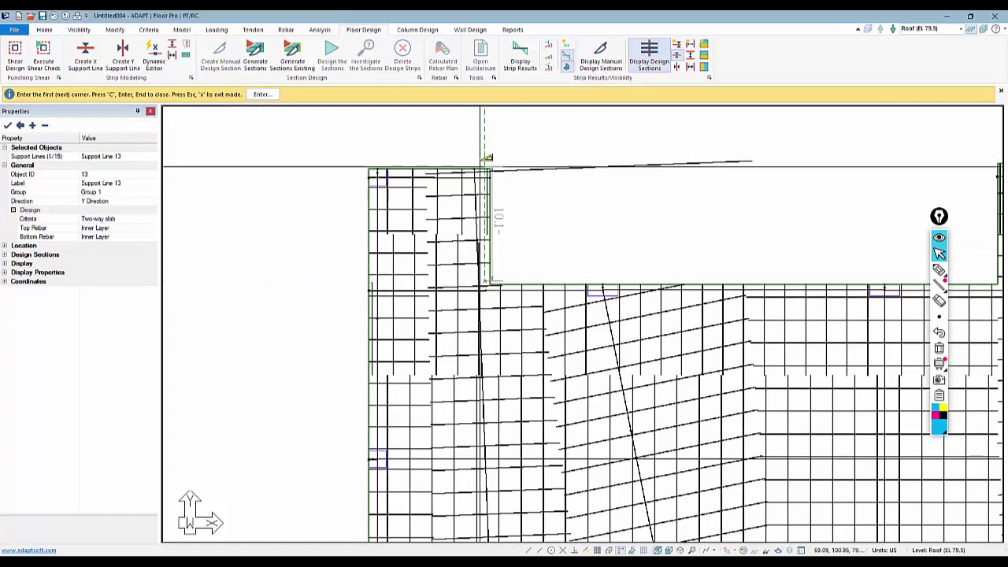
pyautogui.click(483, 150)
pyautogui.press('Return')
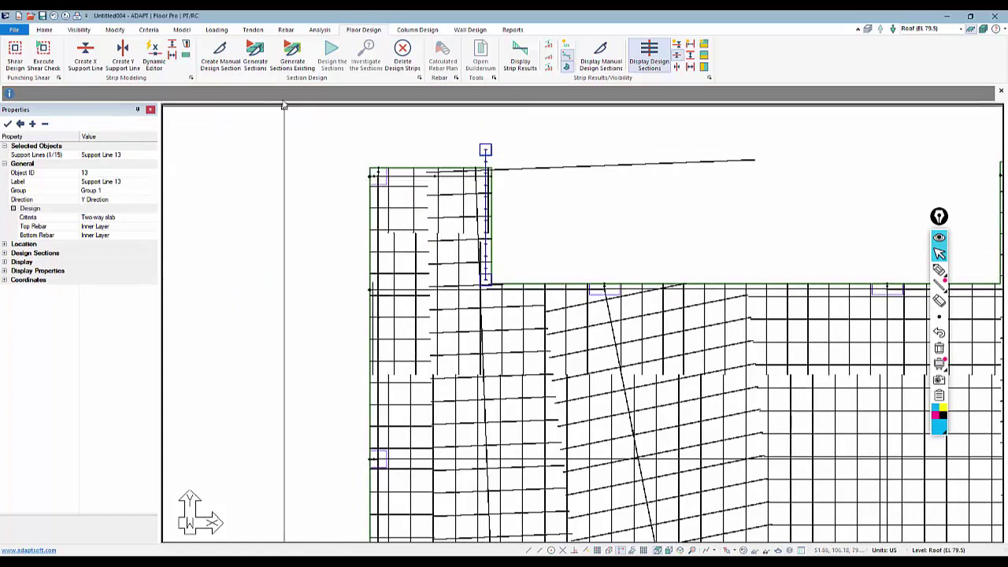
pyautogui.scroll(-2, 294, 184)
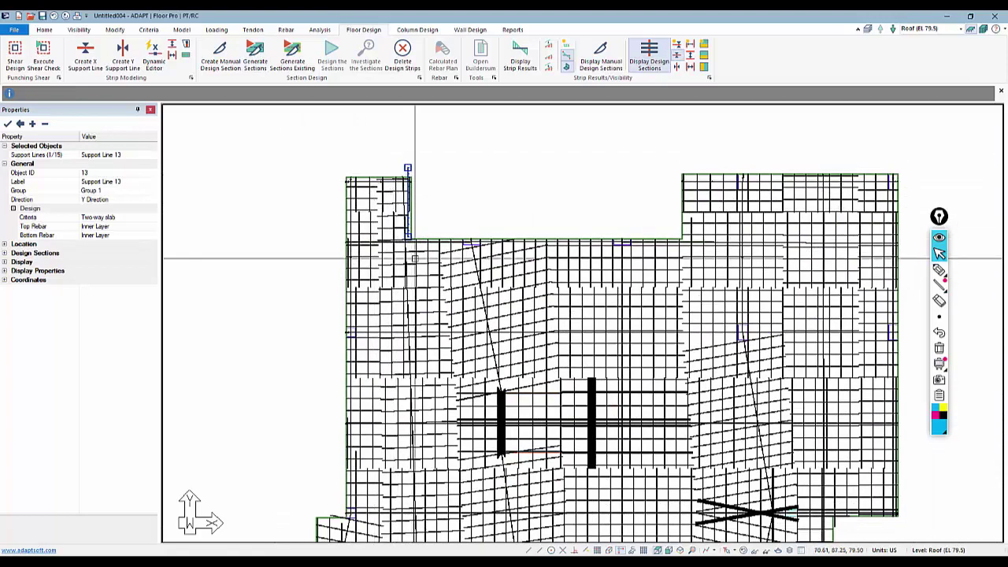
# Step: Generate the finite element analysis mesh for the roof slab
pyautogui.scroll(-1, 441, 167)
pyautogui.scroll(-1, 458, 174)
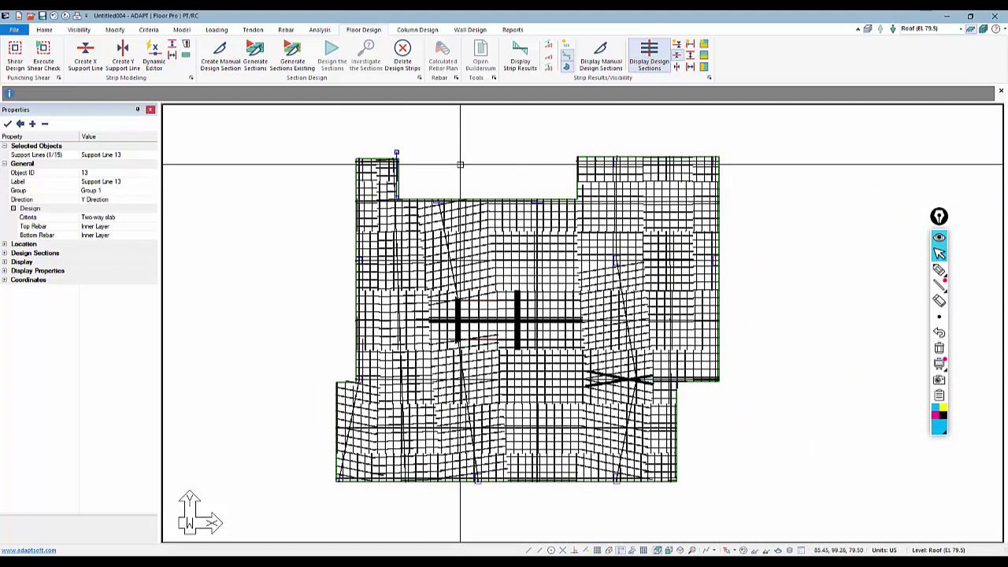
pyautogui.click(319, 30)
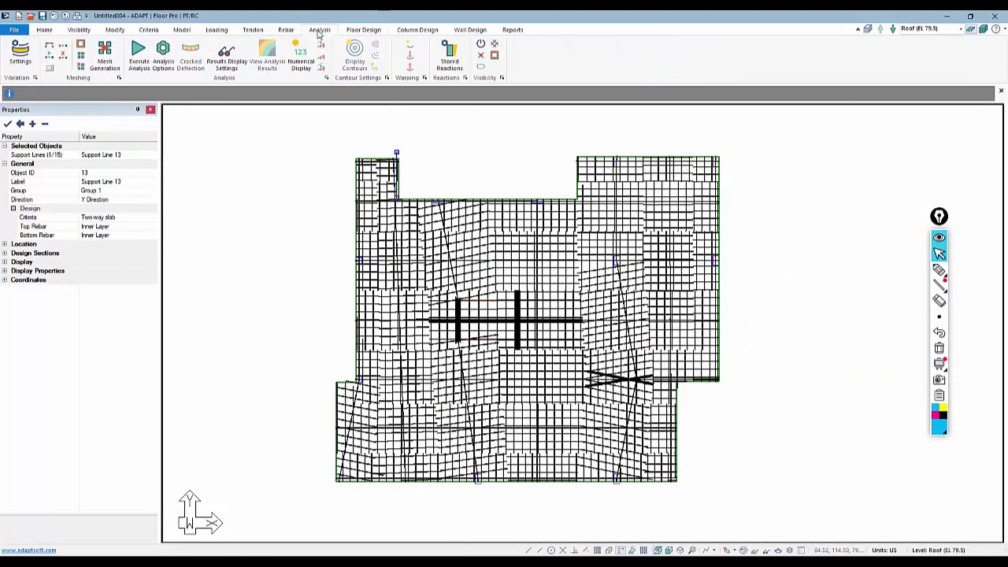
pyautogui.click(106, 56)
pyautogui.click(565, 339)
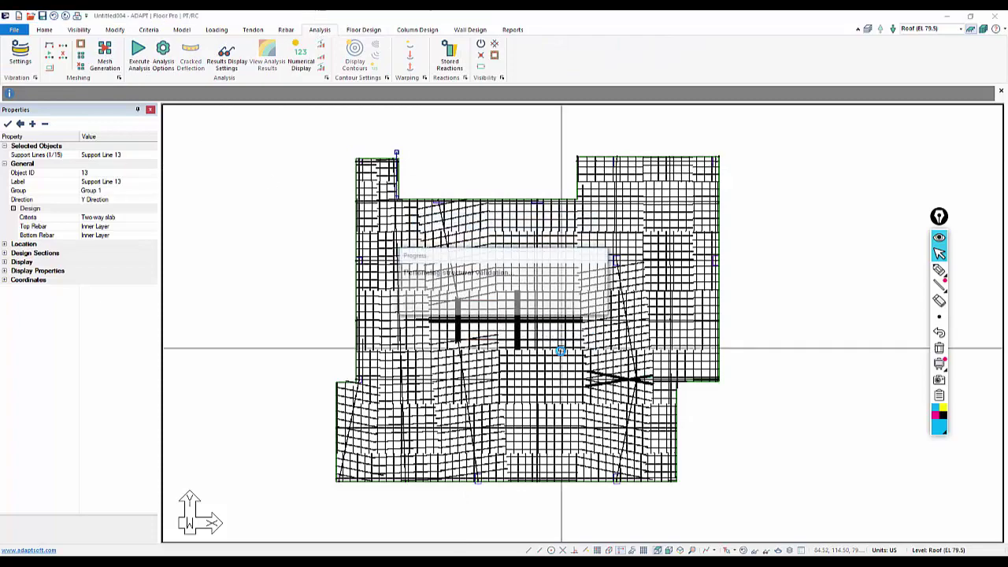
# Step: Run the analysis for all pattern, skip live load, service, strength and initial combinations with uncracked stiffness, and save the solution
pyautogui.click(138, 54)
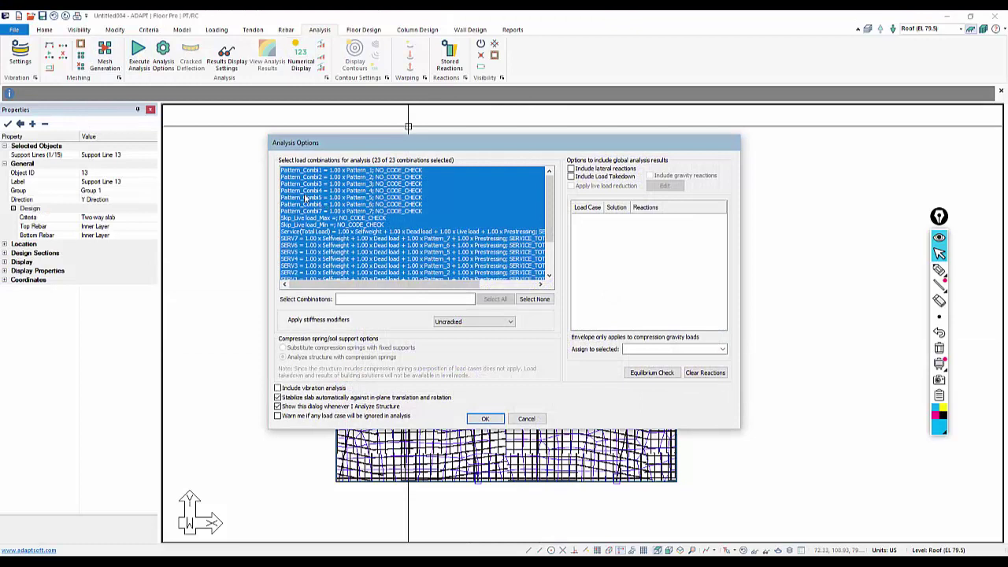
pyautogui.click(306, 173)
pyautogui.moveTo(305, 176); pyautogui.dragTo(305, 211)
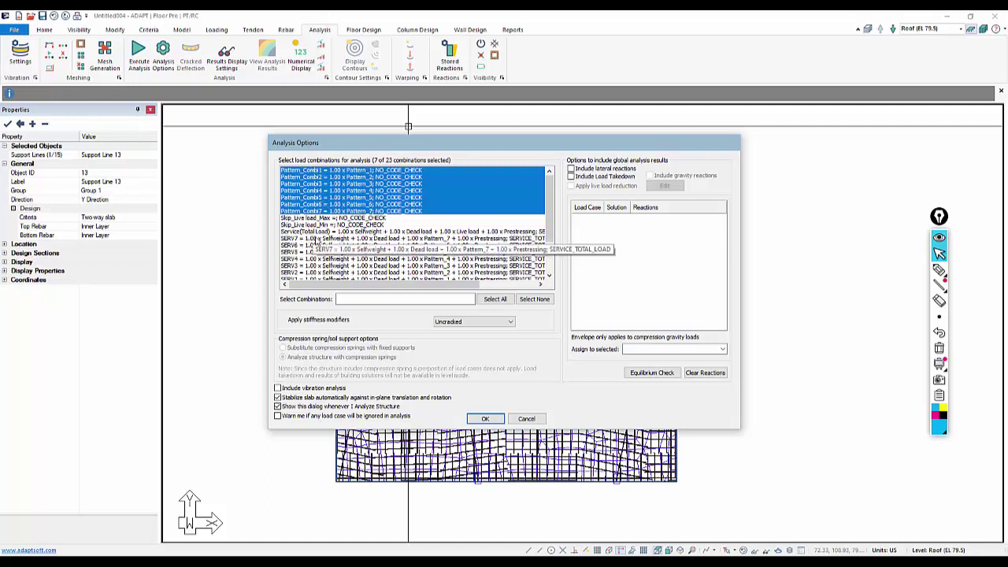
pyautogui.scroll(-1, 317, 240)
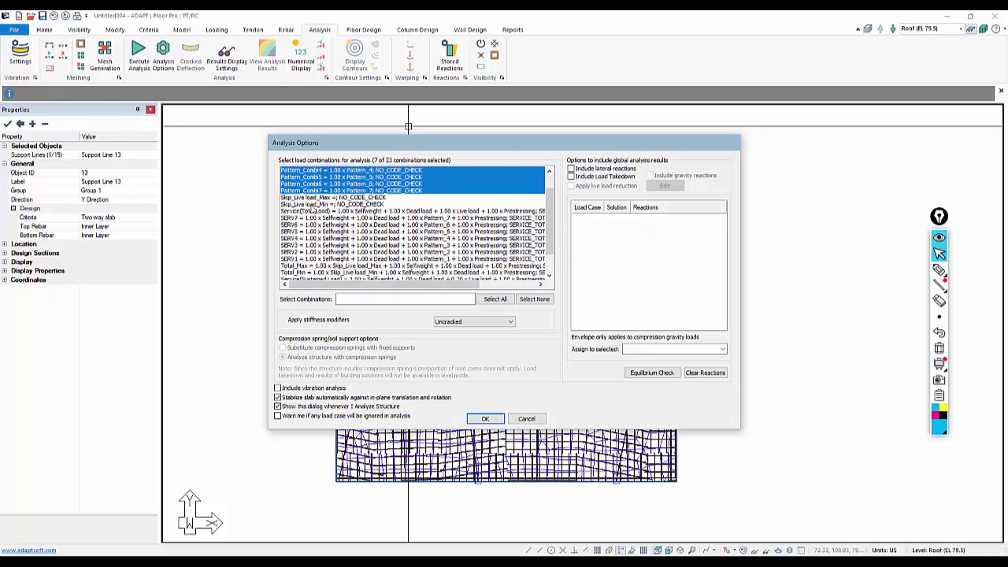
pyautogui.moveTo(316, 194); pyautogui.dragTo(307, 301)
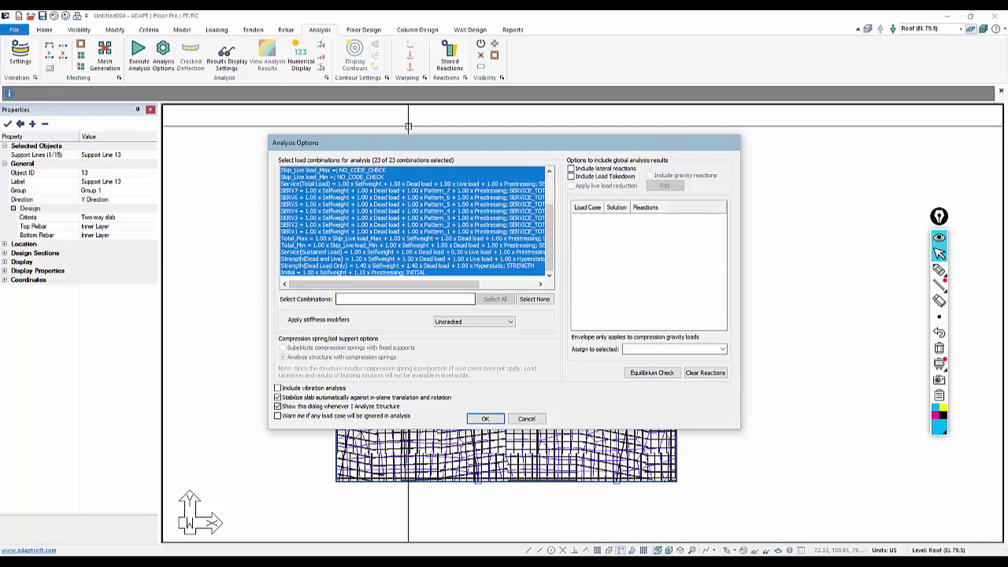
pyautogui.click(482, 419)
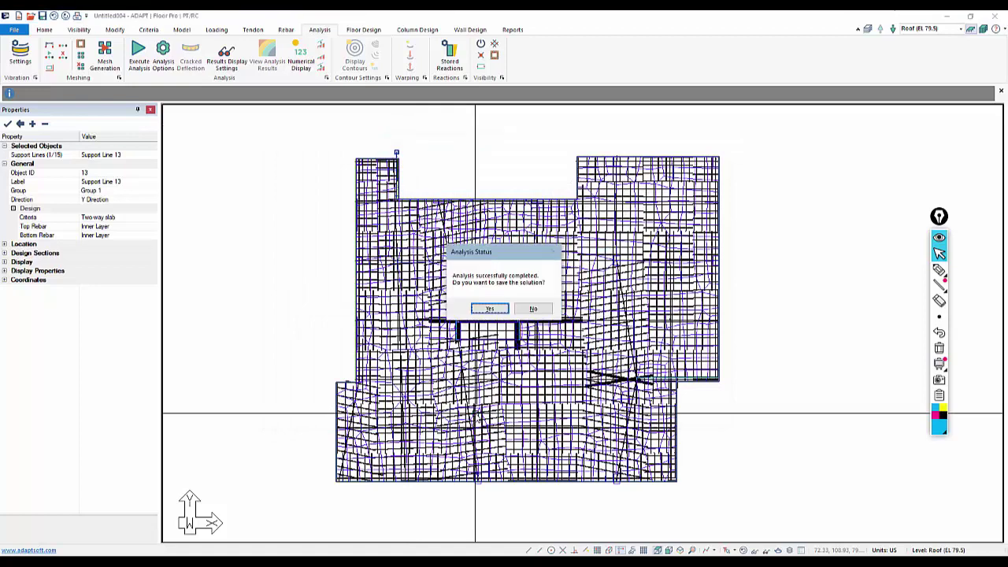
pyautogui.click(482, 310)
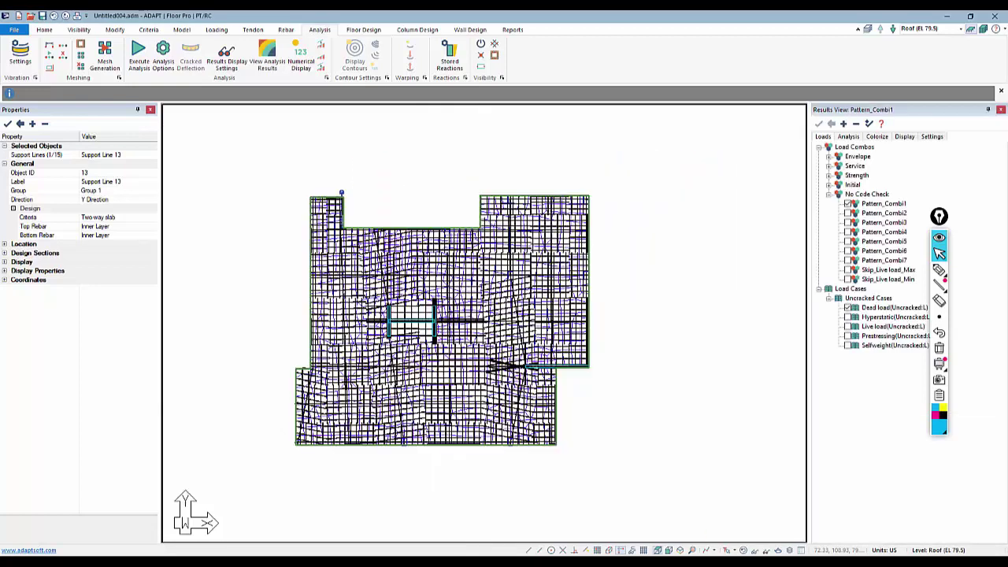
# Step: Clear the mesh and design sections from the plan, design the sections, and save the design results
pyautogui.click(744, 551)
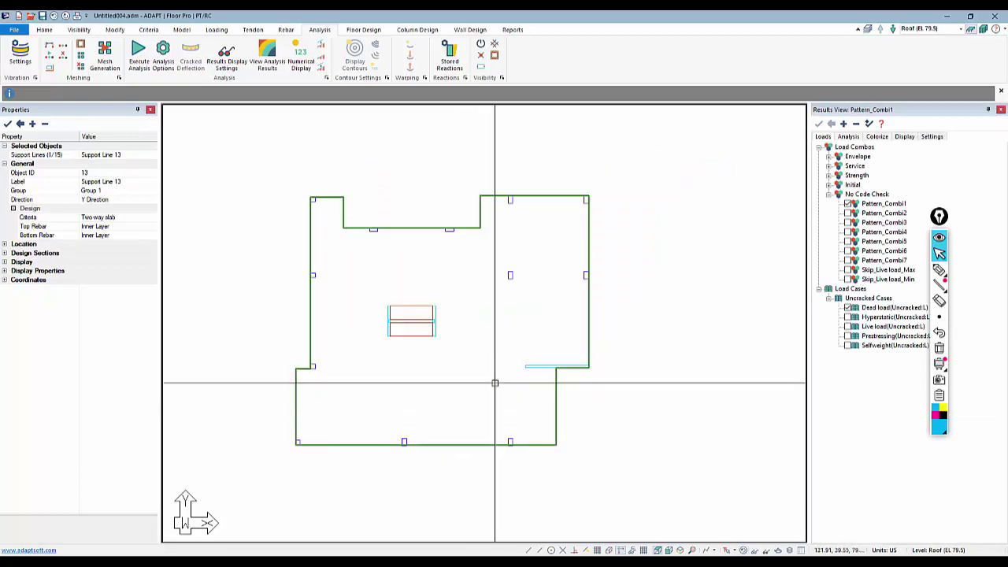
pyautogui.click(355, 30)
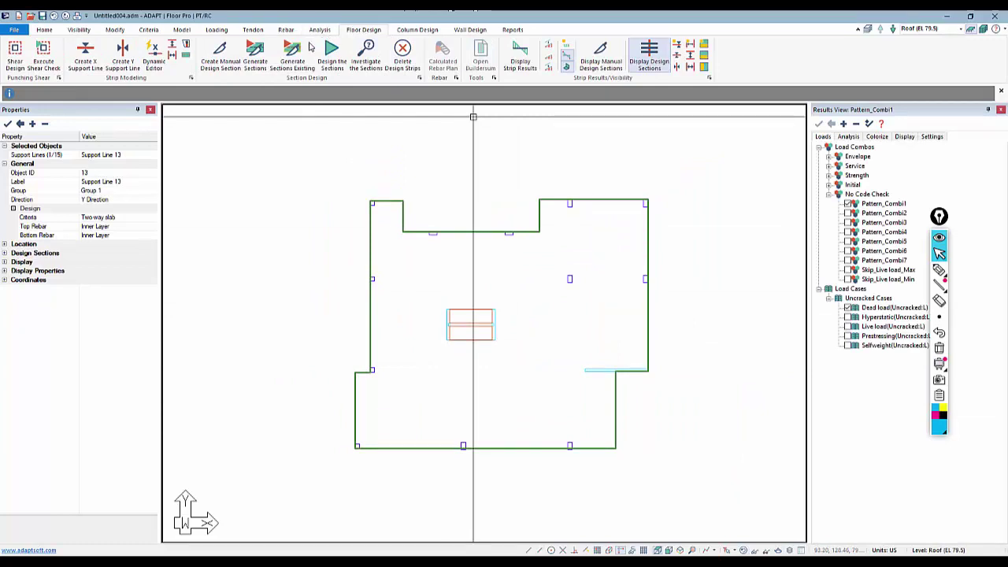
pyautogui.click(330, 52)
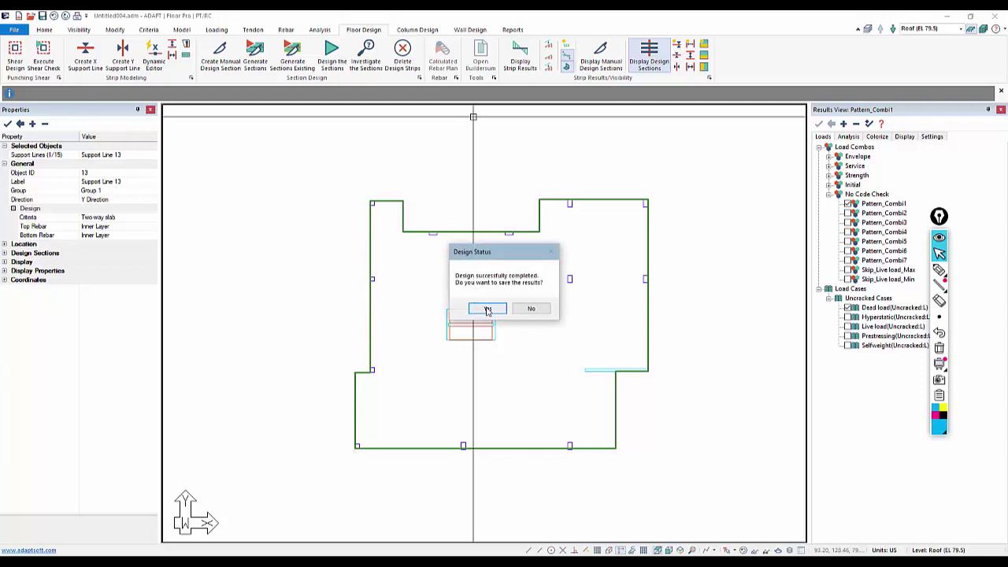
pyautogui.click(487, 309)
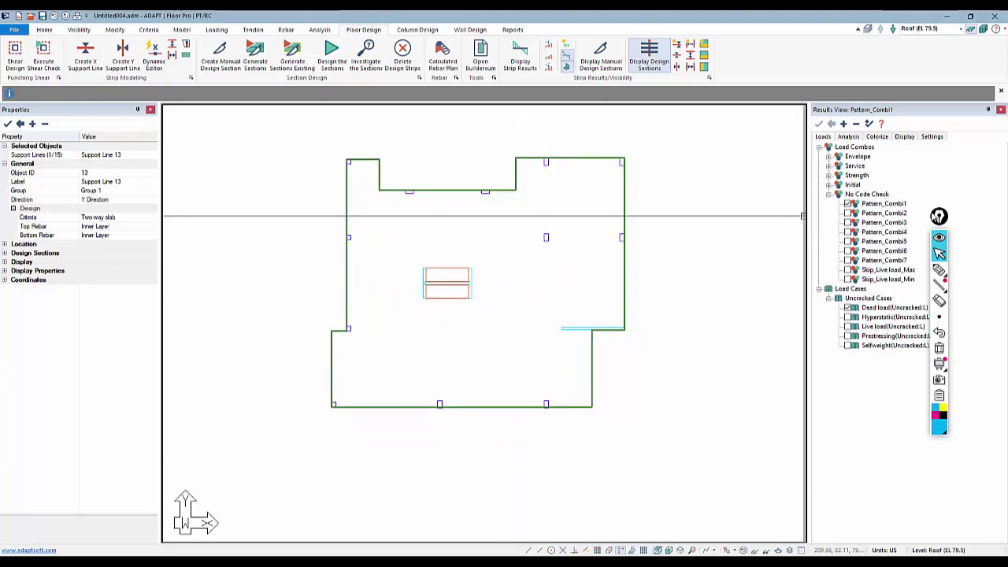
# Step: Review the analysis result categories offered for slabs, columns, beams and walls, including slab actions and stresses and column combination actions
pyautogui.moveTo(938, 215); pyautogui.dragTo(980, 317)
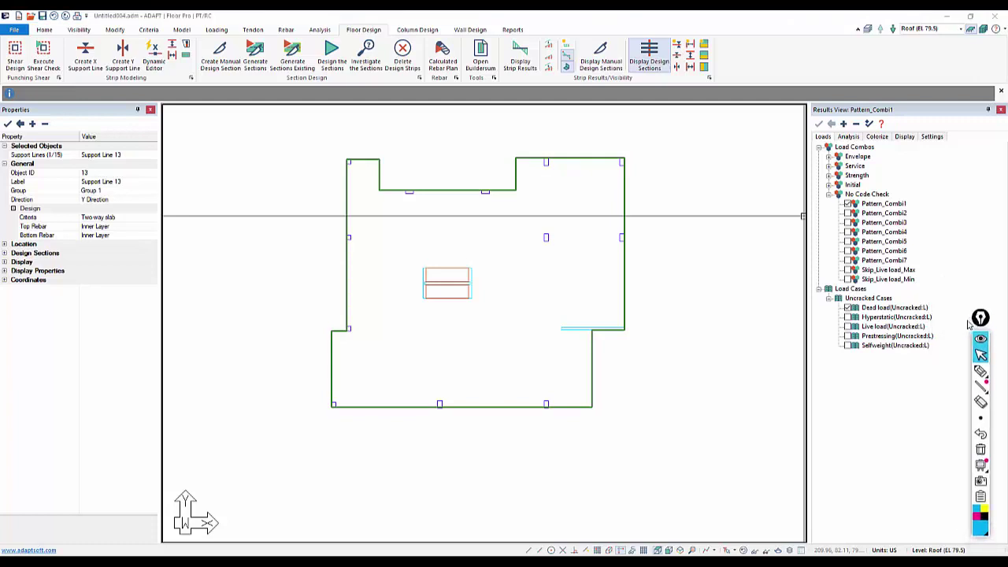
pyautogui.click(847, 137)
pyautogui.click(819, 147)
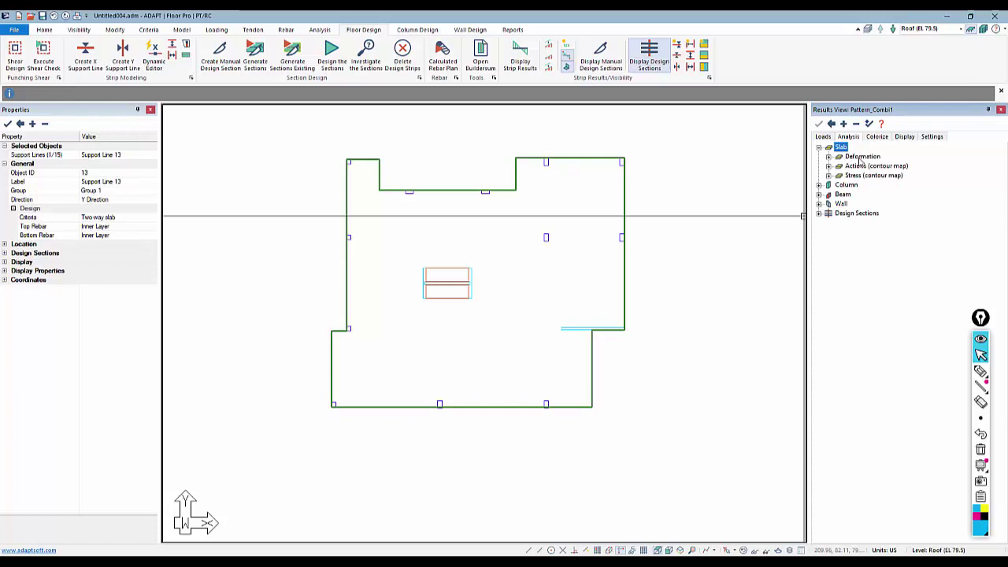
pyautogui.click(828, 166)
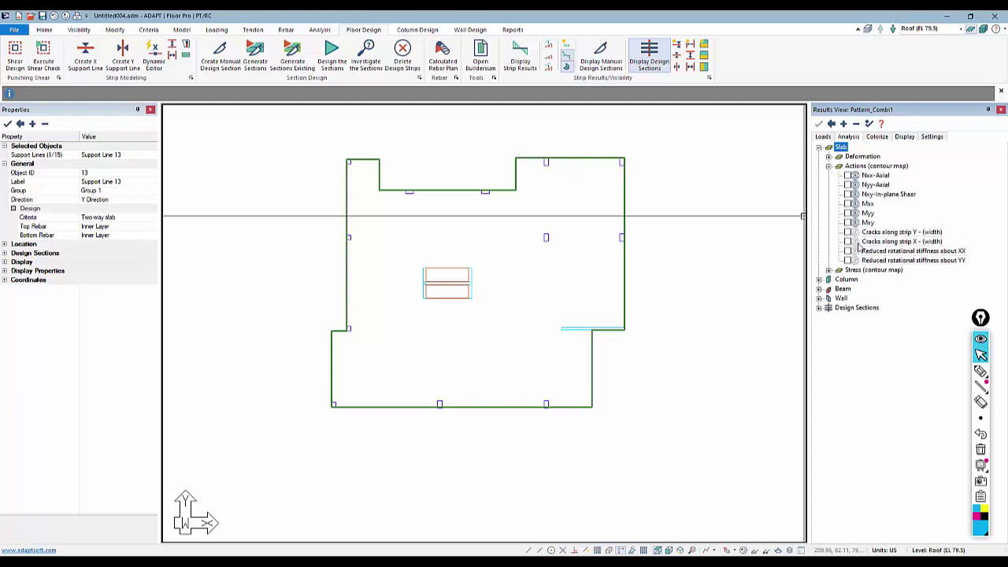
pyautogui.click(828, 270)
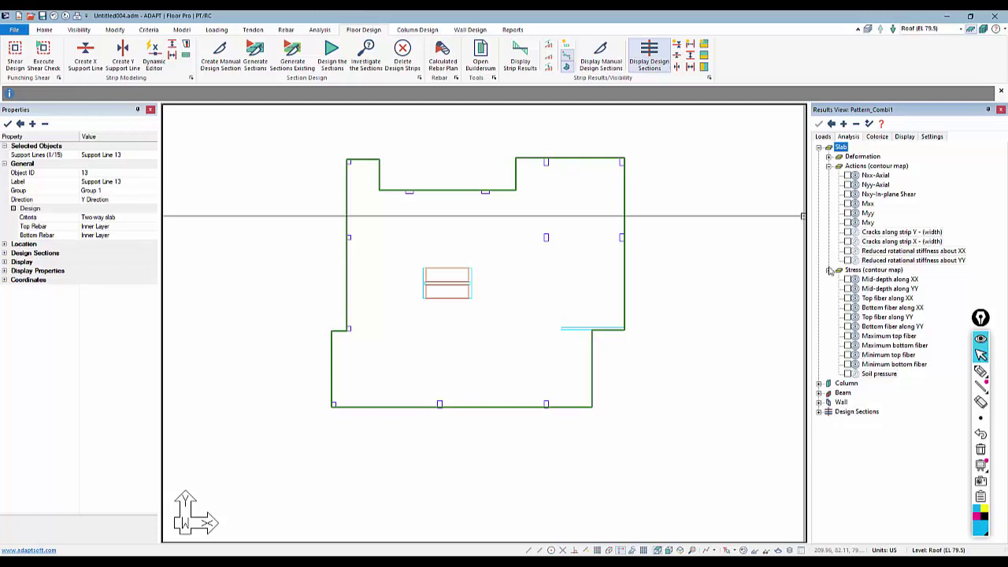
pyautogui.click(818, 148)
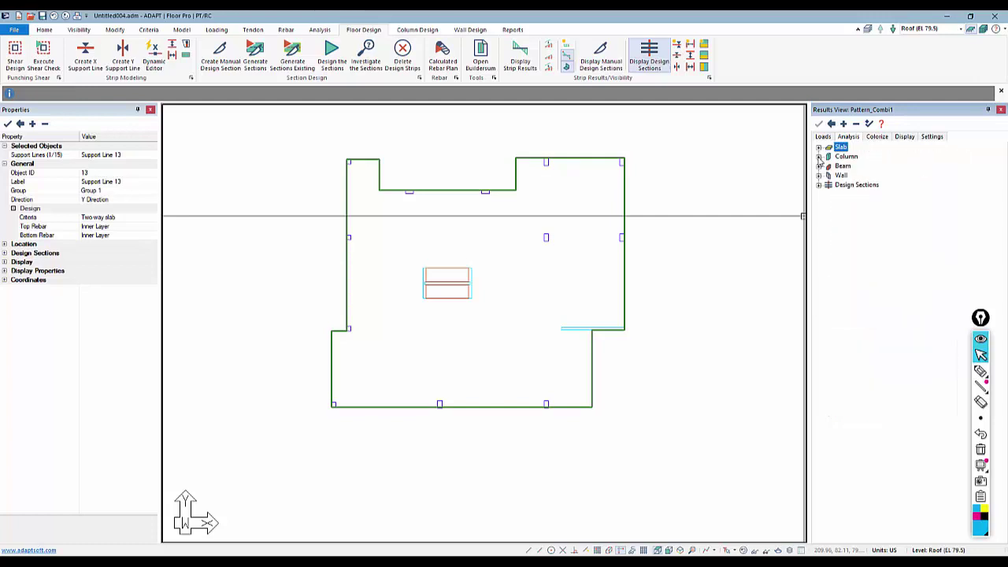
pyautogui.click(819, 157)
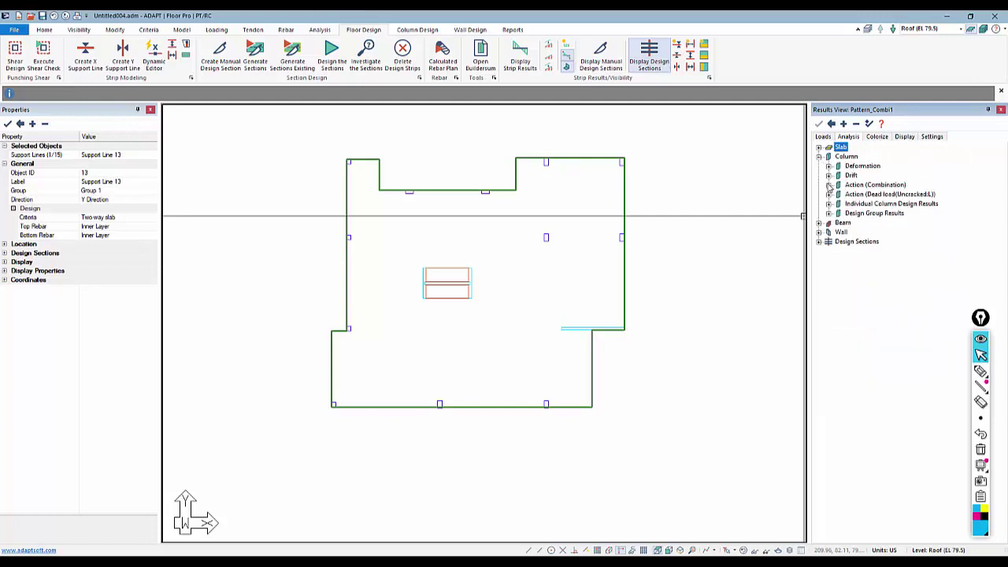
pyautogui.click(828, 185)
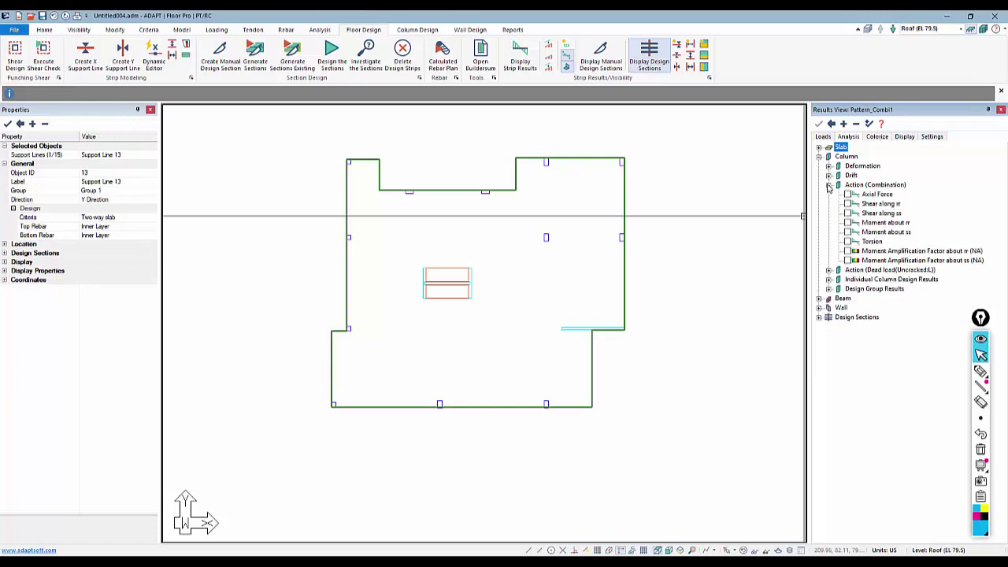
pyautogui.click(828, 185)
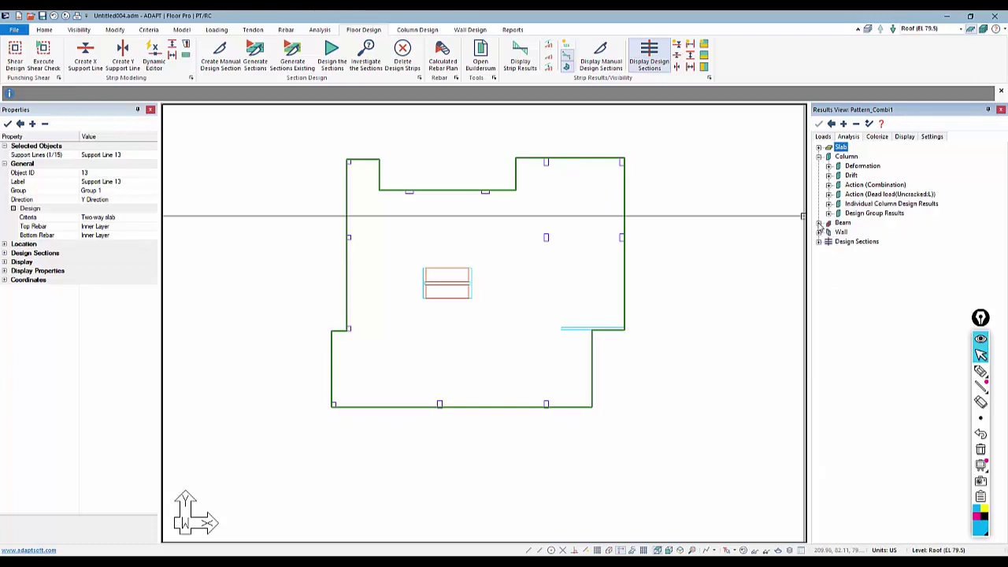
pyautogui.click(818, 223)
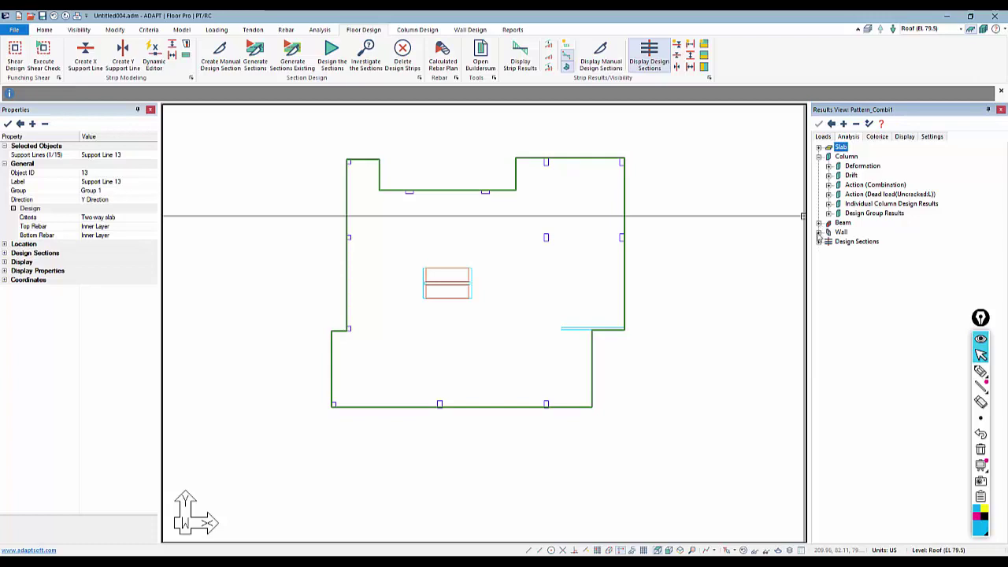
pyautogui.click(819, 232)
pyautogui.click(818, 232)
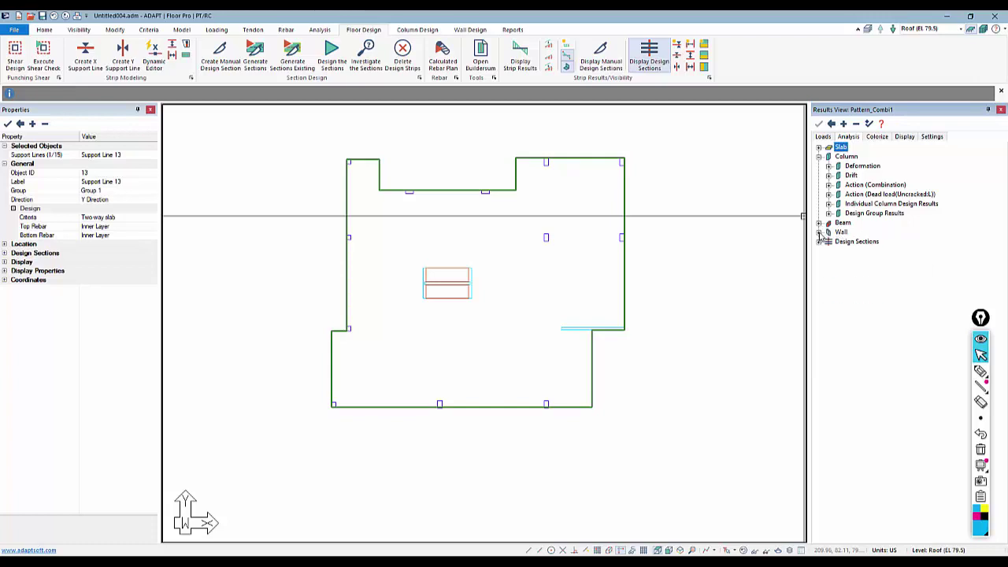
pyautogui.click(819, 157)
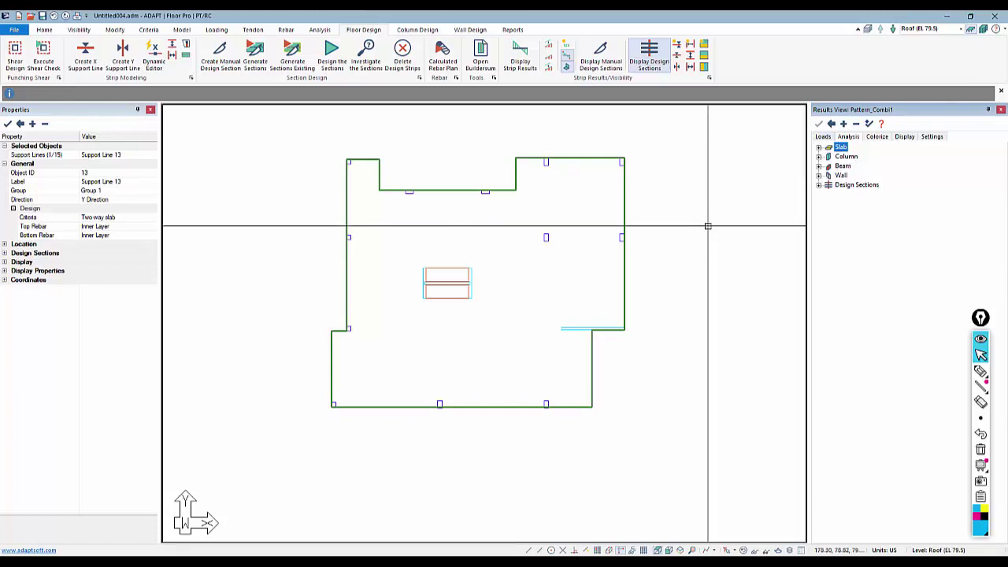
# Step: Choose the Total_Max service combination as the load combination for the results view
pyautogui.click(822, 137)
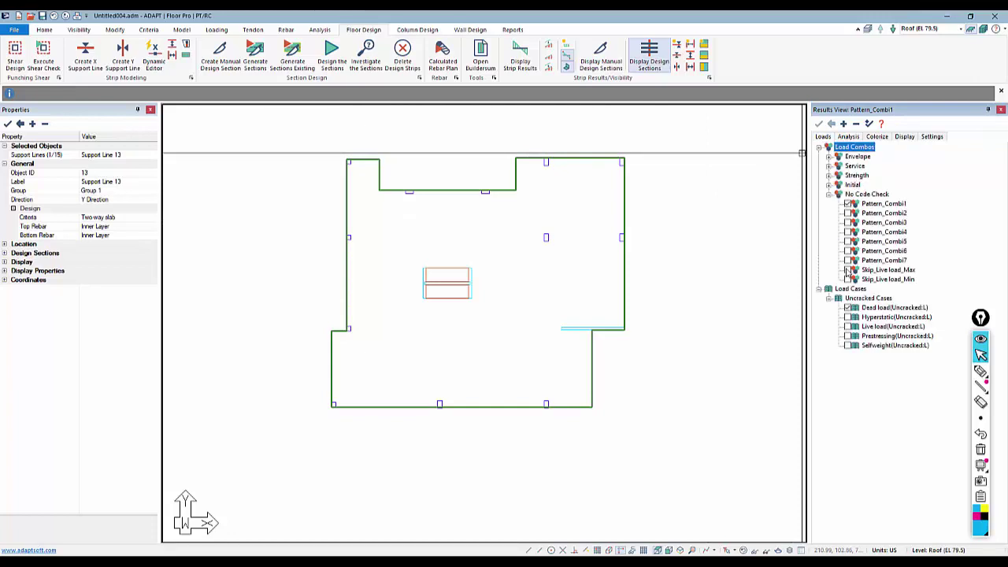
pyautogui.click(828, 194)
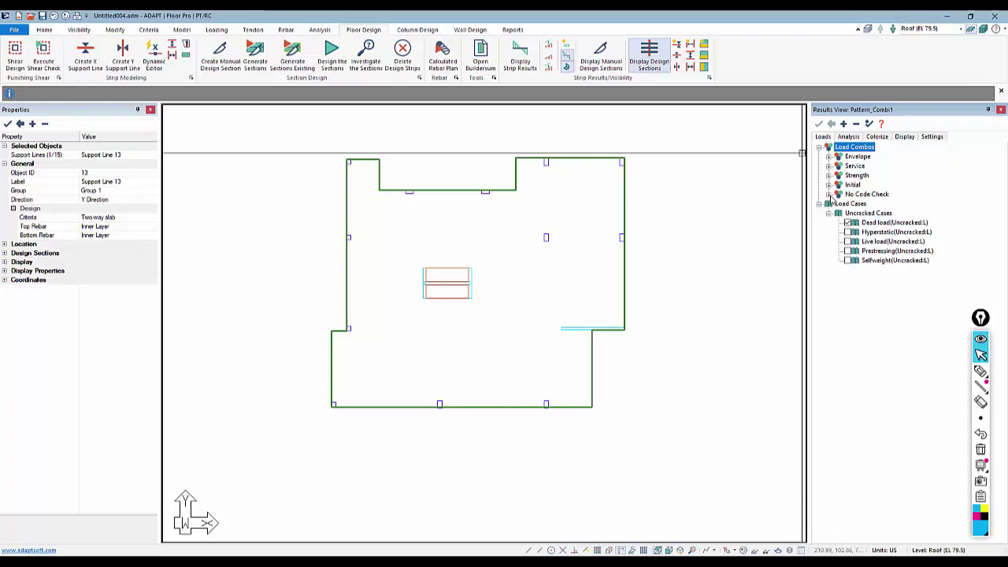
pyautogui.click(820, 204)
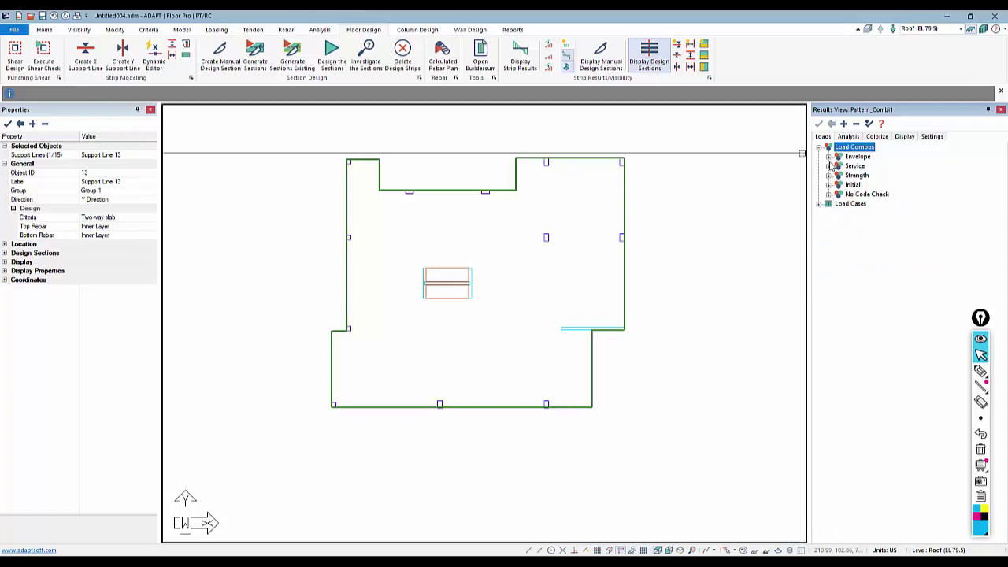
pyautogui.click(828, 166)
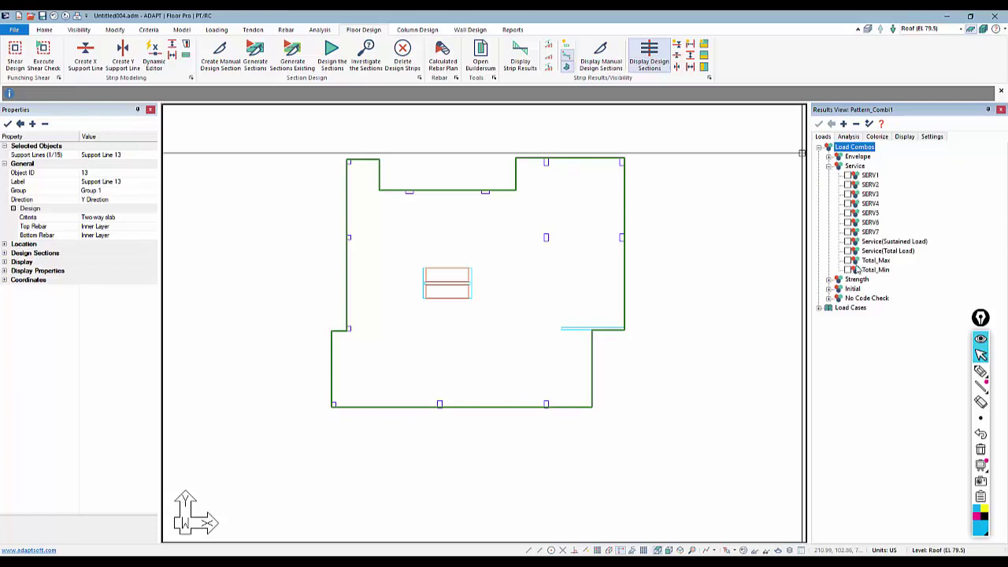
pyautogui.click(847, 260)
# Step: Display the slab's Z-Translation deformation contours and examine the deflection in the bays below the core
pyautogui.click(848, 137)
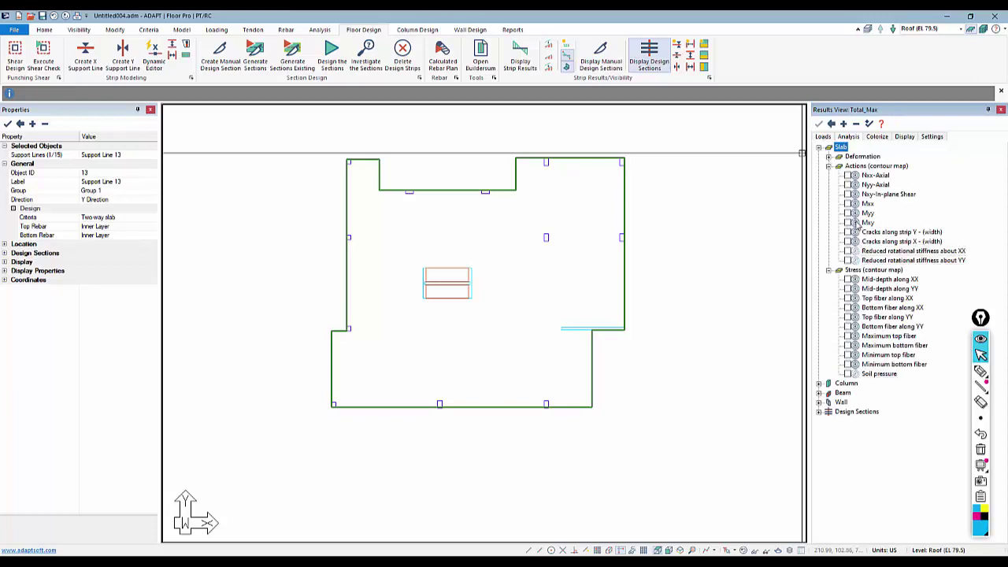
pyautogui.click(828, 166)
pyautogui.click(829, 156)
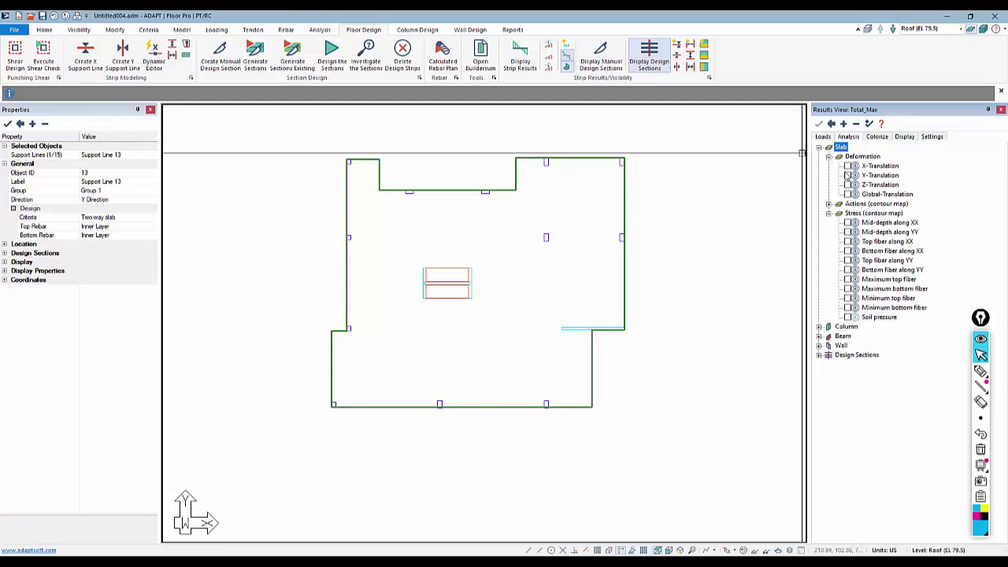
pyautogui.click(847, 184)
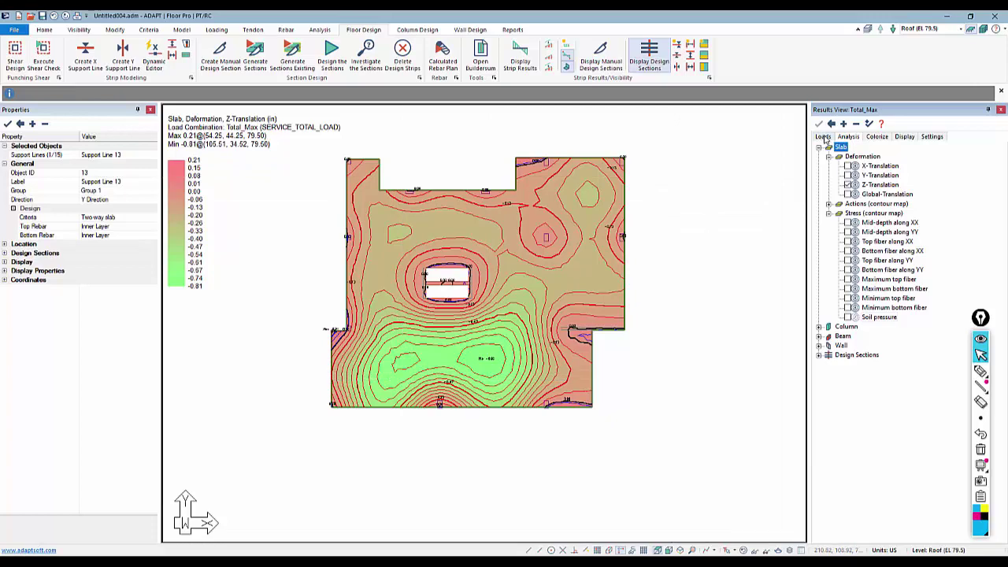
pyautogui.moveTo(475, 370); pyautogui.dragTo(492, 370, button='middle')
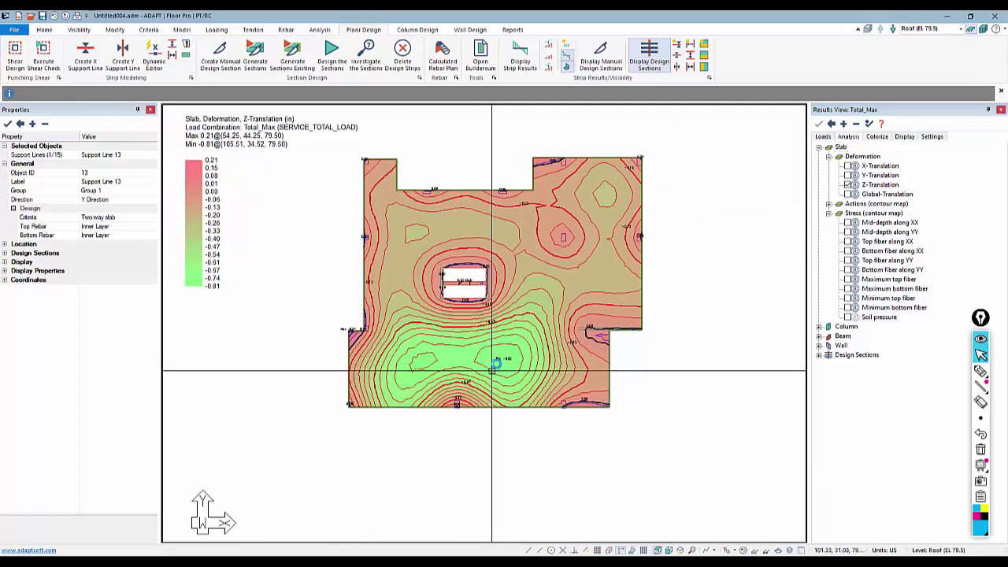
pyautogui.scroll(5, 492, 368)
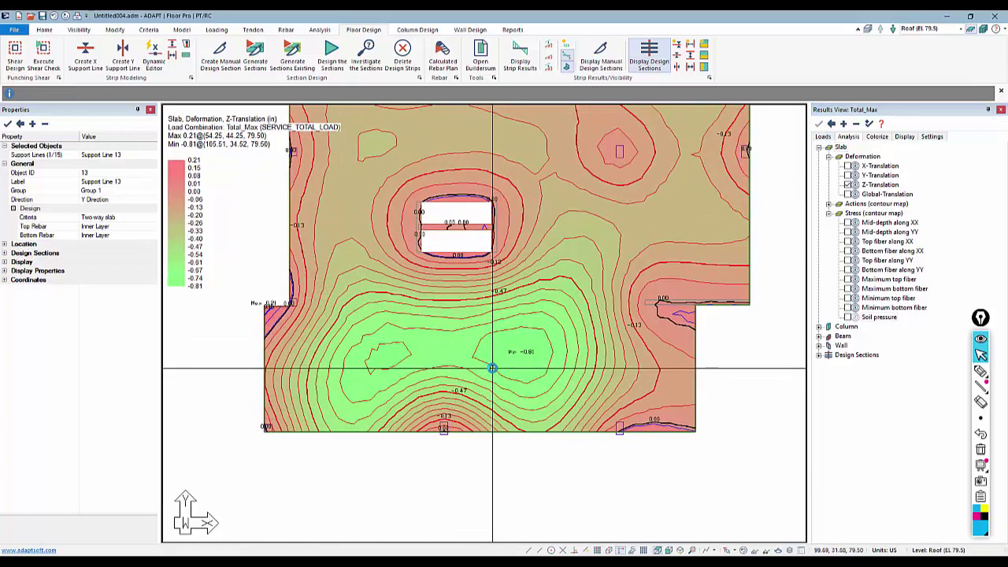
pyautogui.scroll(-2, 492, 368)
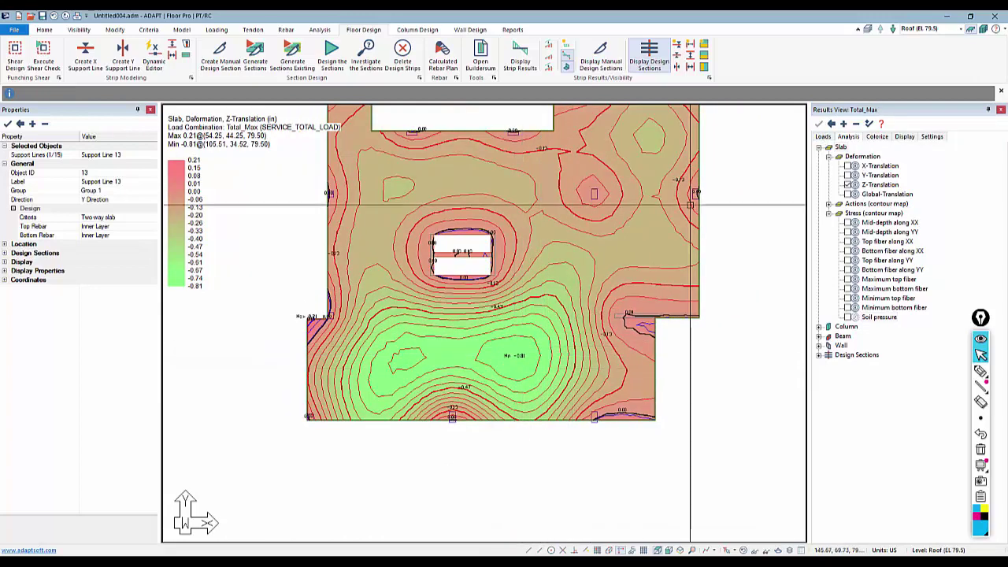
pyautogui.click(823, 136)
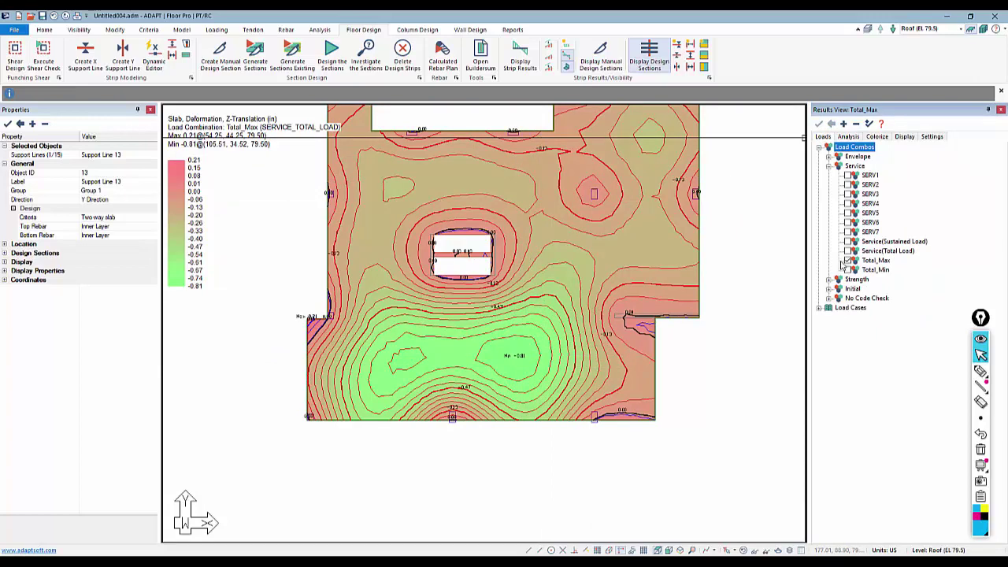
# Step: Switch the slab Z-Translation contours to the Total_Min service combination and examine the deflection across the floor
pyautogui.click(848, 269)
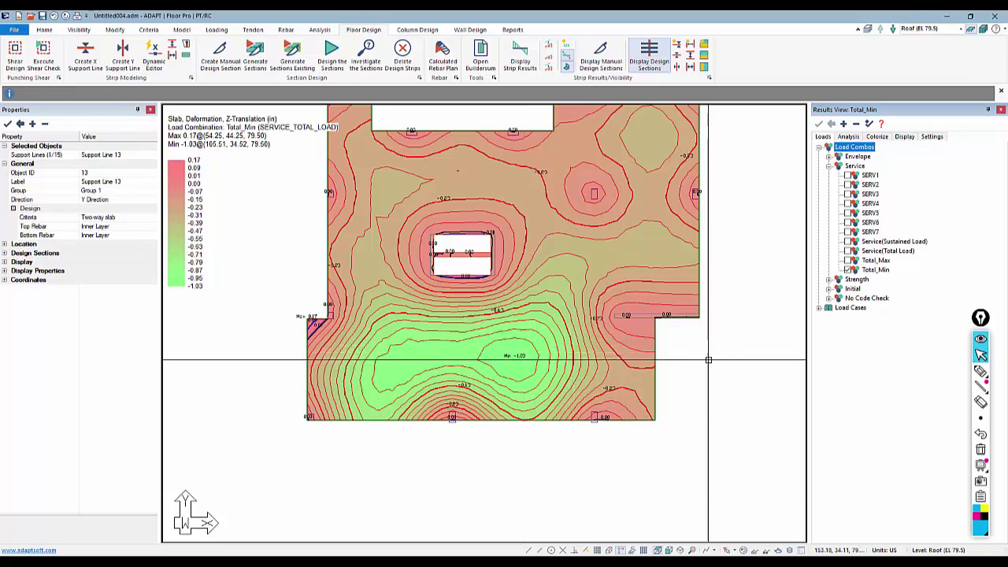
pyautogui.moveTo(705, 368); pyautogui.dragTo(682, 382, button='middle')
pyautogui.scroll(-2, 682, 382)
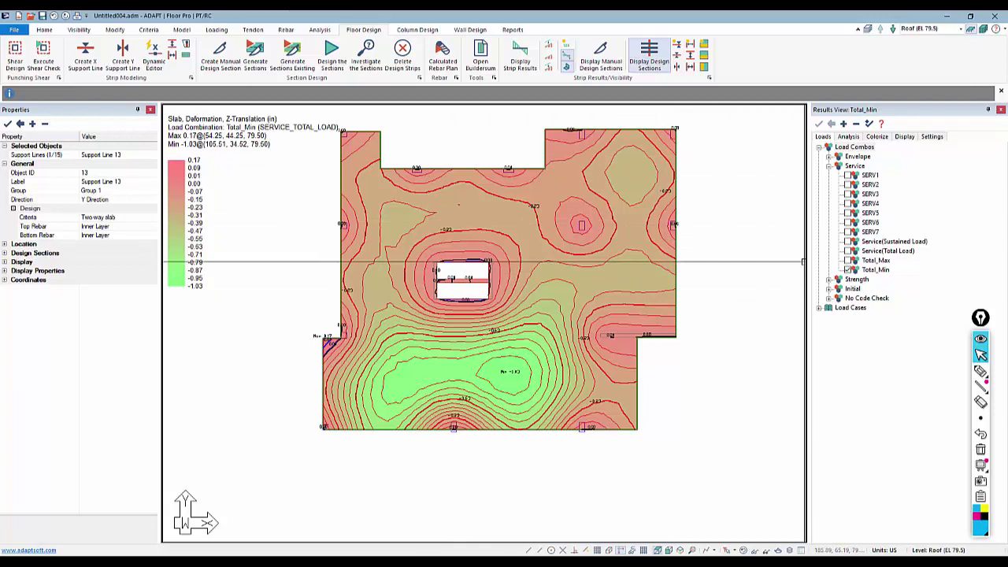
# Step: Turn off the slab's Z-Translation contours and collapse the slab result categories
pyautogui.click(216, 29)
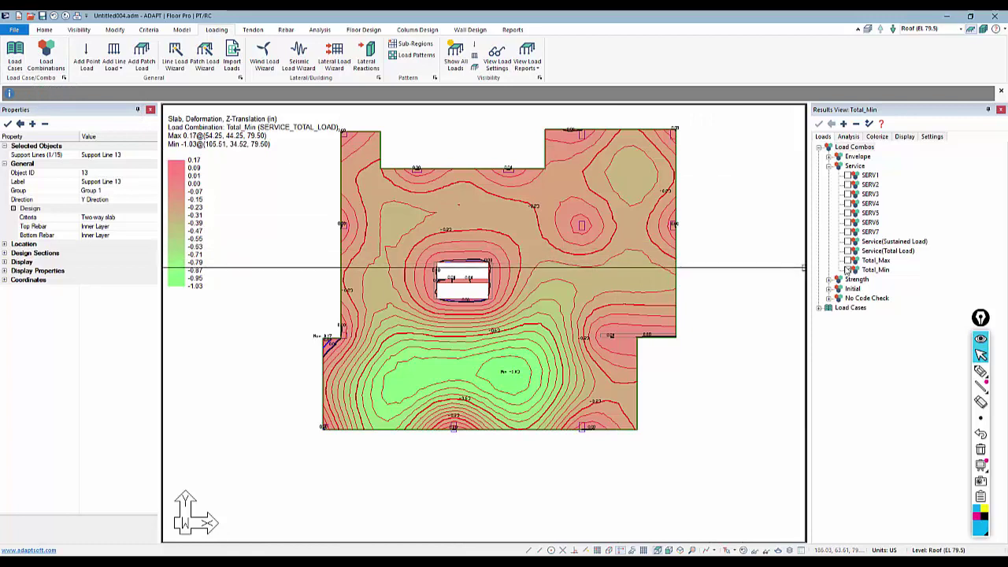
pyautogui.click(847, 136)
pyautogui.click(847, 184)
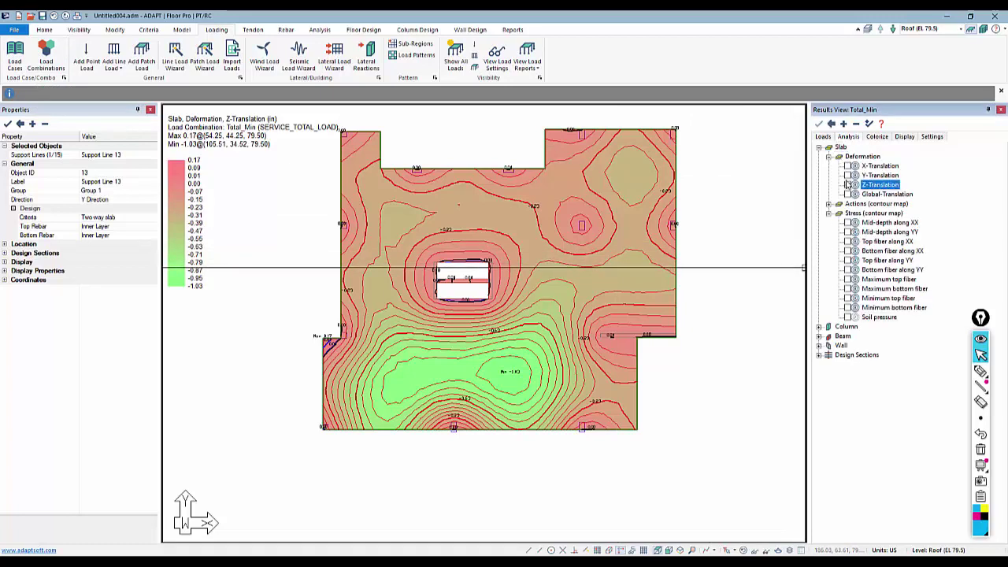
pyautogui.click(819, 148)
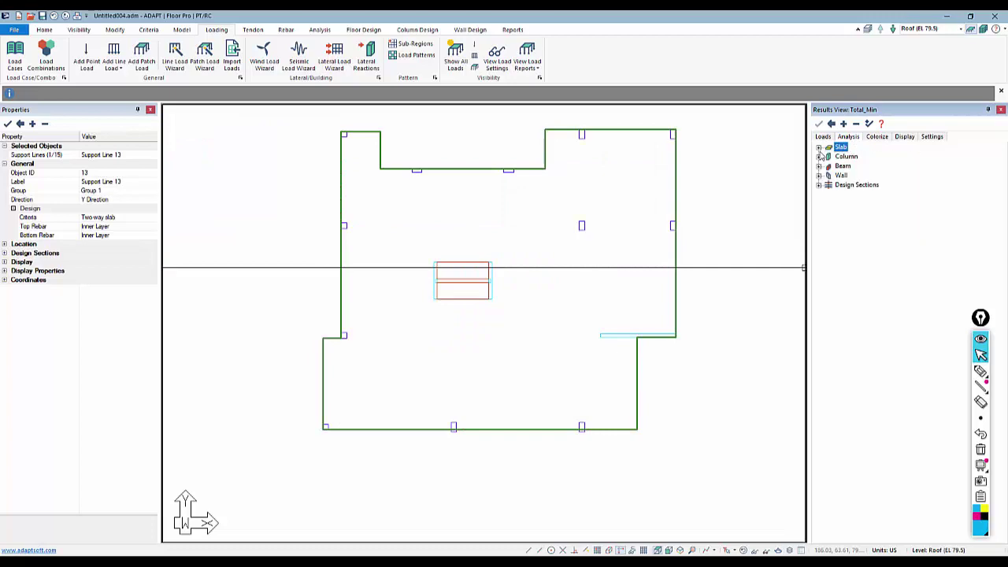
# Step: Display the columns' combination Axial Force for Total_Min in an isometric view and examine the interior column near the core
pyautogui.click(681, 551)
pyautogui.scroll(5, 477, 273)
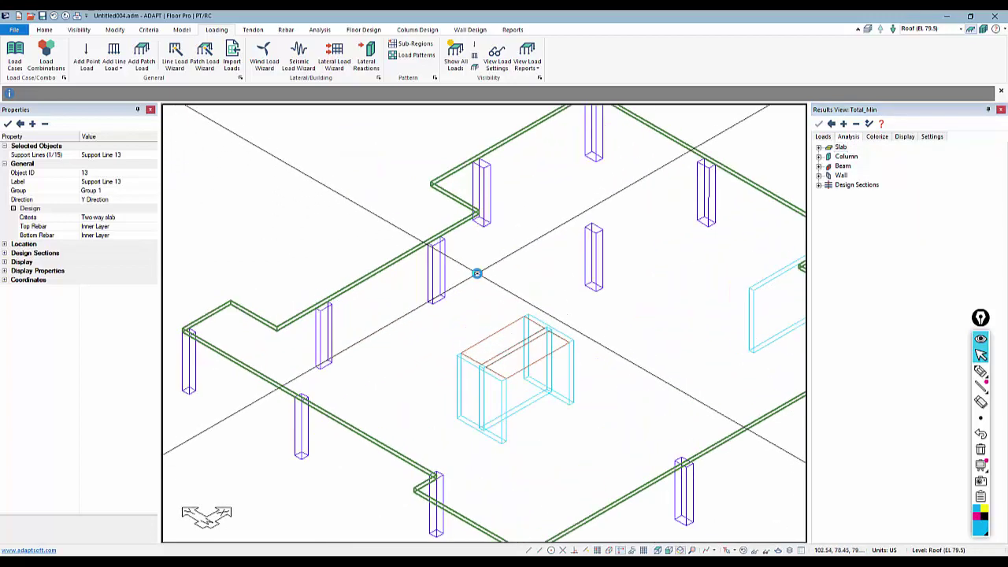
pyautogui.click(818, 157)
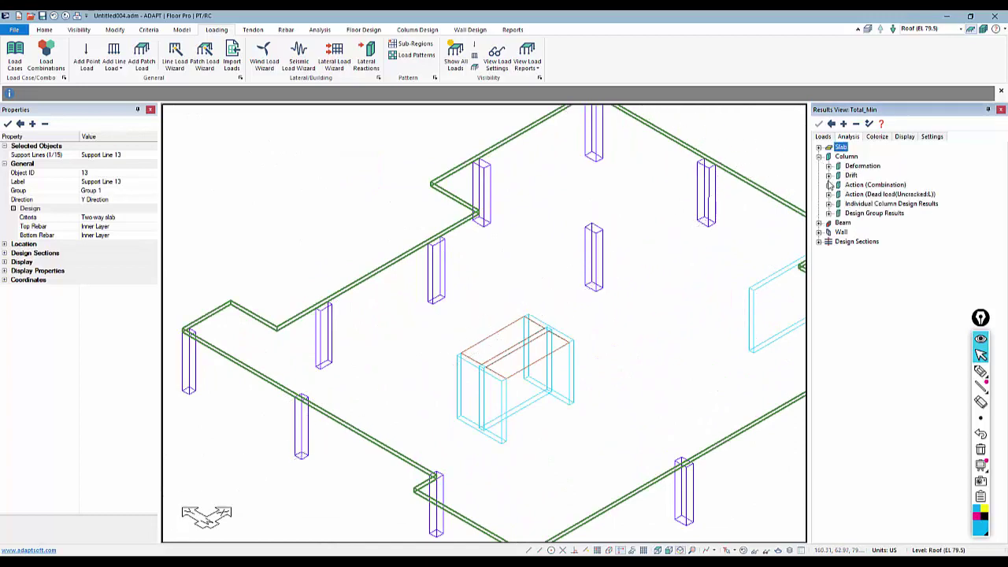
pyautogui.click(829, 184)
pyautogui.click(847, 194)
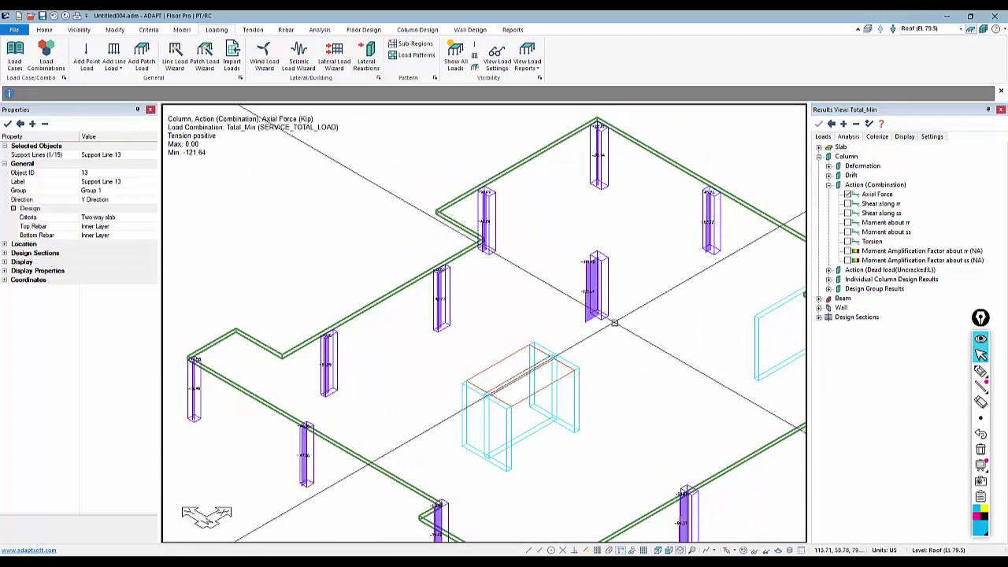
pyautogui.scroll(5, 614, 323)
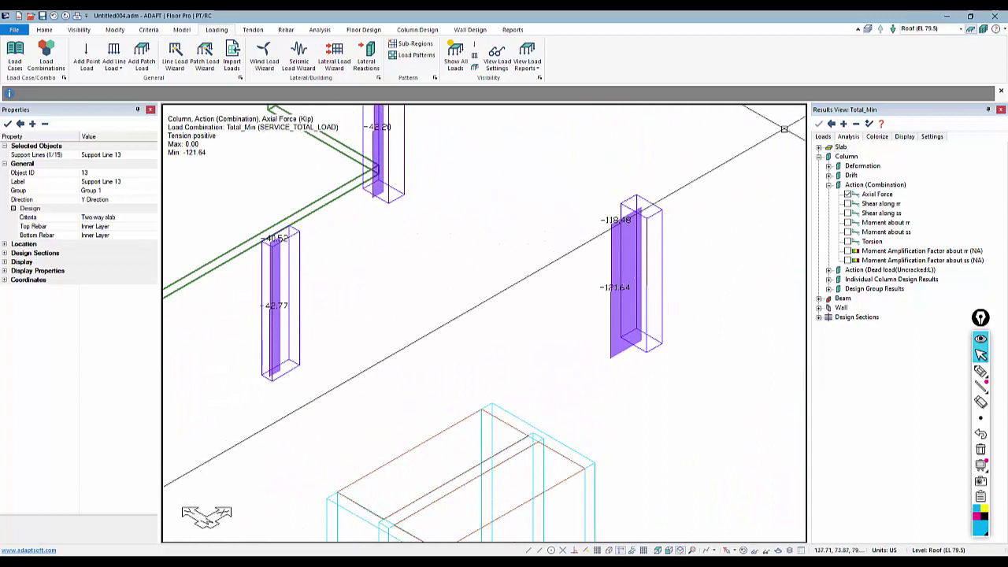
# Step: Compare the column axial forces under Total_Max with those under Total_Min, ending with Total_Min selected
pyautogui.click(823, 136)
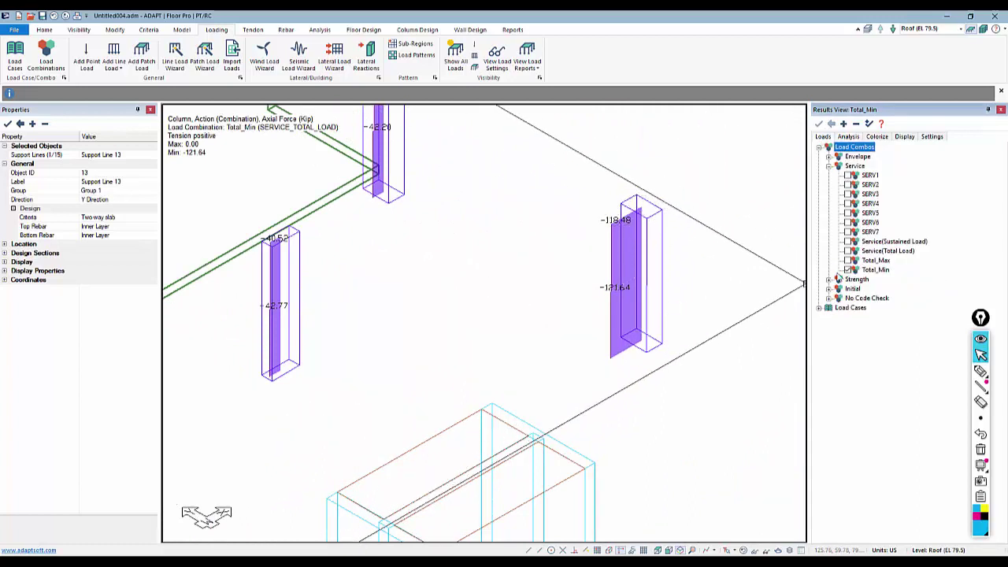
pyautogui.click(848, 261)
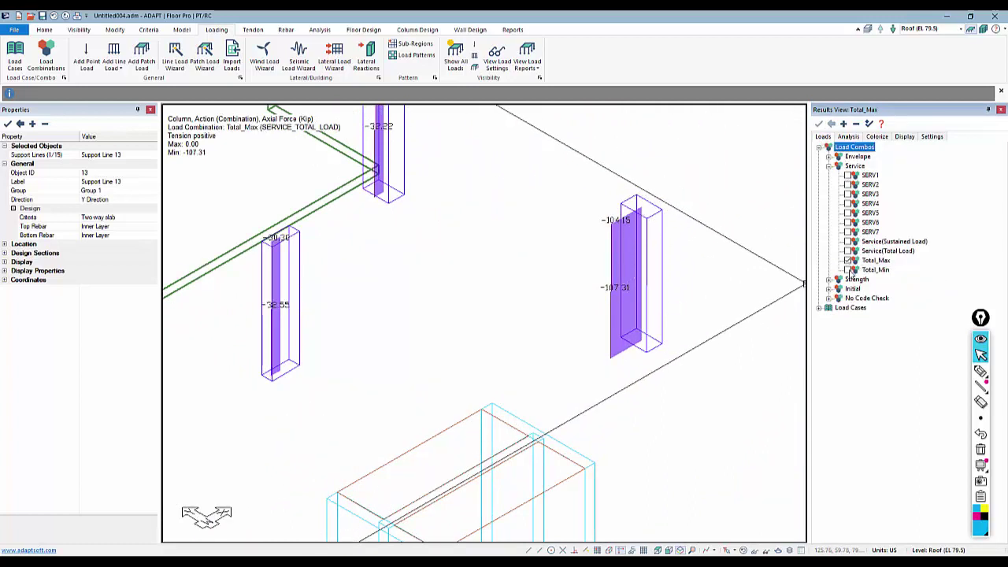
pyautogui.click(847, 270)
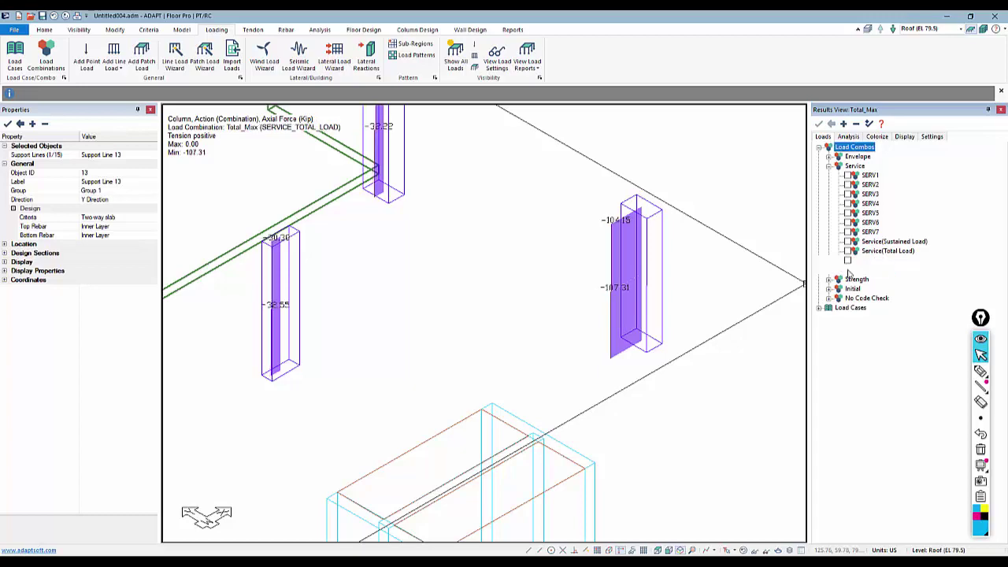
pyautogui.scroll(-4, 470, 279)
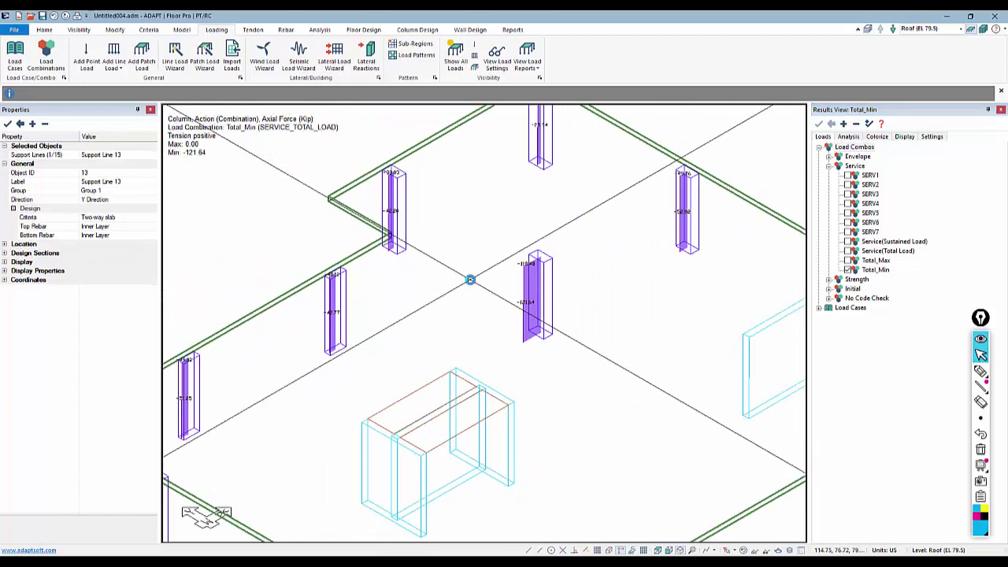
pyautogui.scroll(-3, 470, 279)
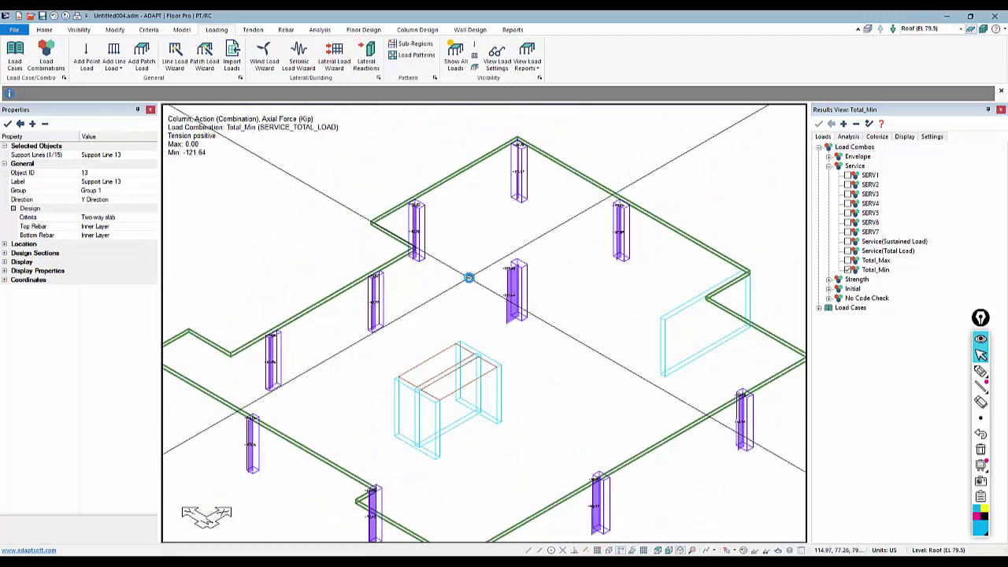
pyautogui.scroll(-2, 536, 268)
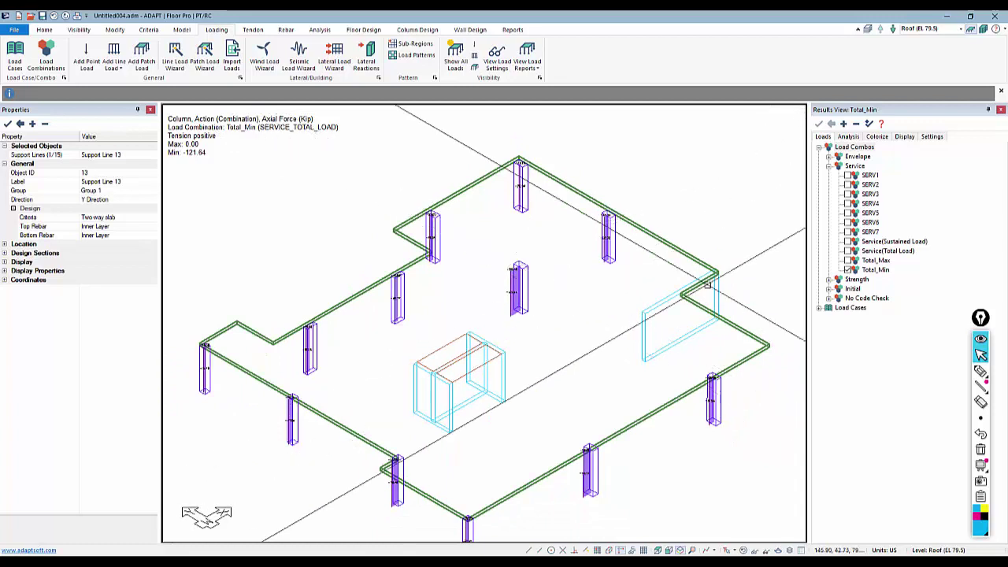
# Step: Turn off the column Axial Force diagrams and collapse the column result categories
pyautogui.click(848, 136)
pyautogui.click(848, 195)
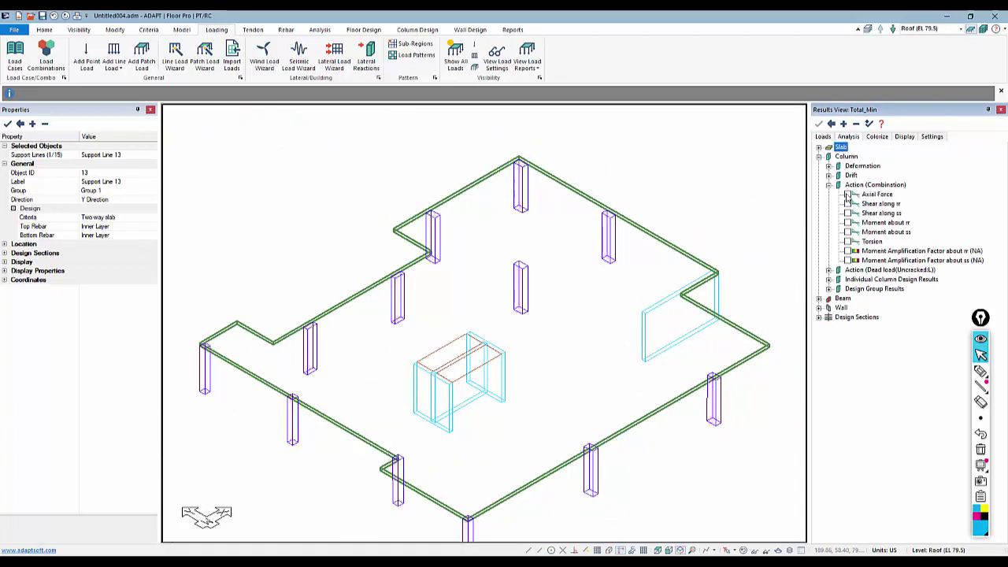
pyautogui.doubleClick(830, 158)
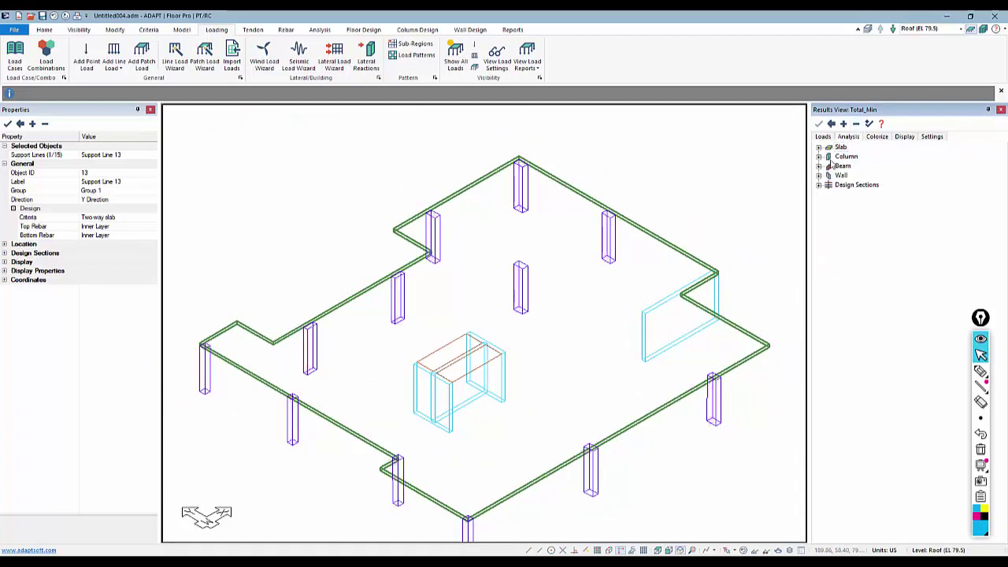
# Step: Return to plan view, display the design sections along the X-direction support lines, and list the design section actions
pyautogui.click(819, 186)
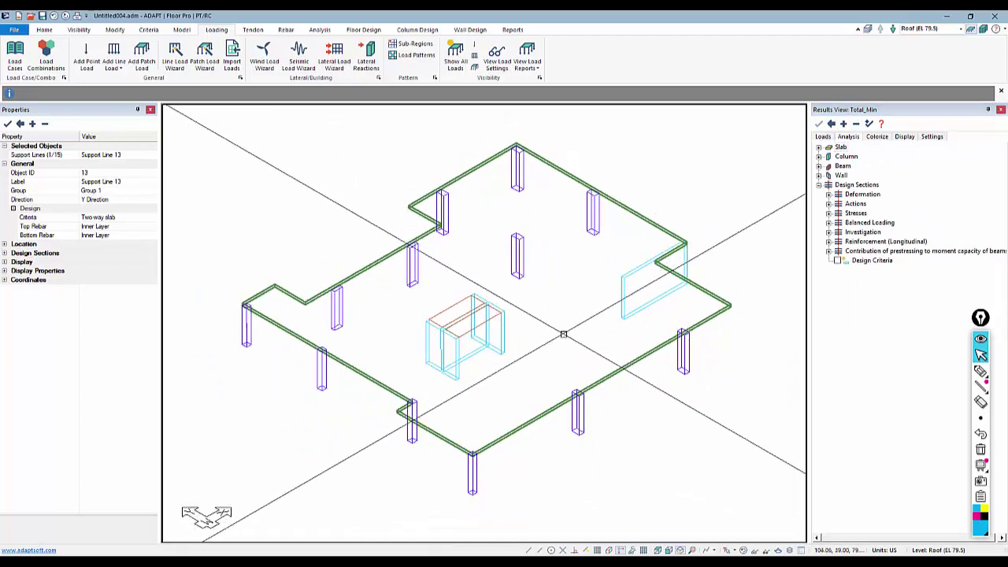
pyautogui.click(656, 550)
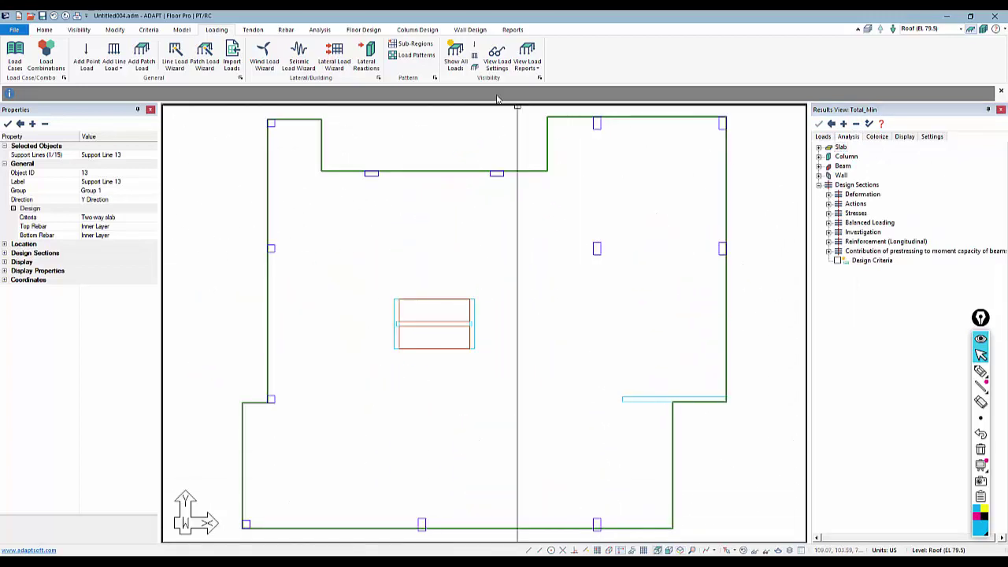
pyautogui.click(363, 29)
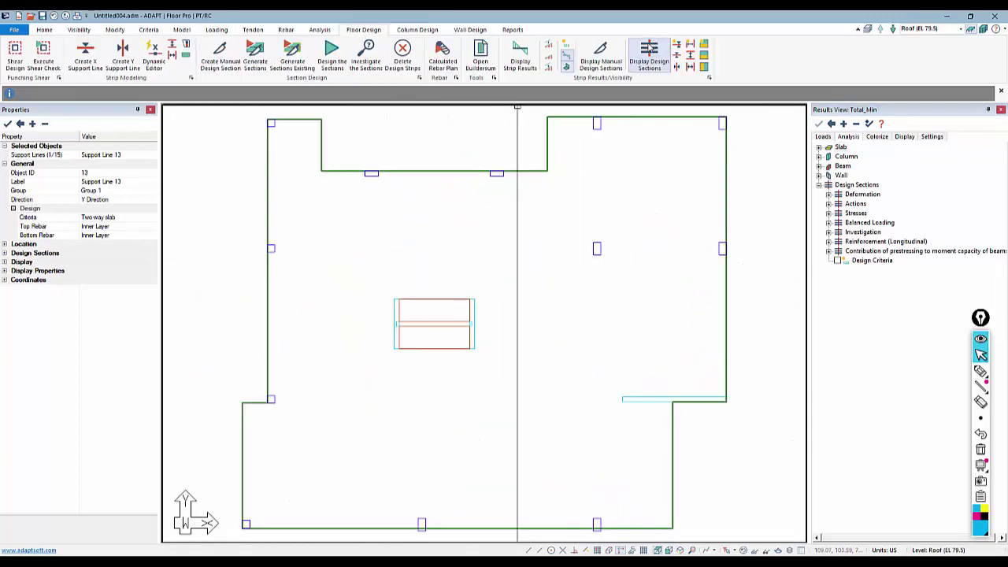
pyautogui.click(670, 59)
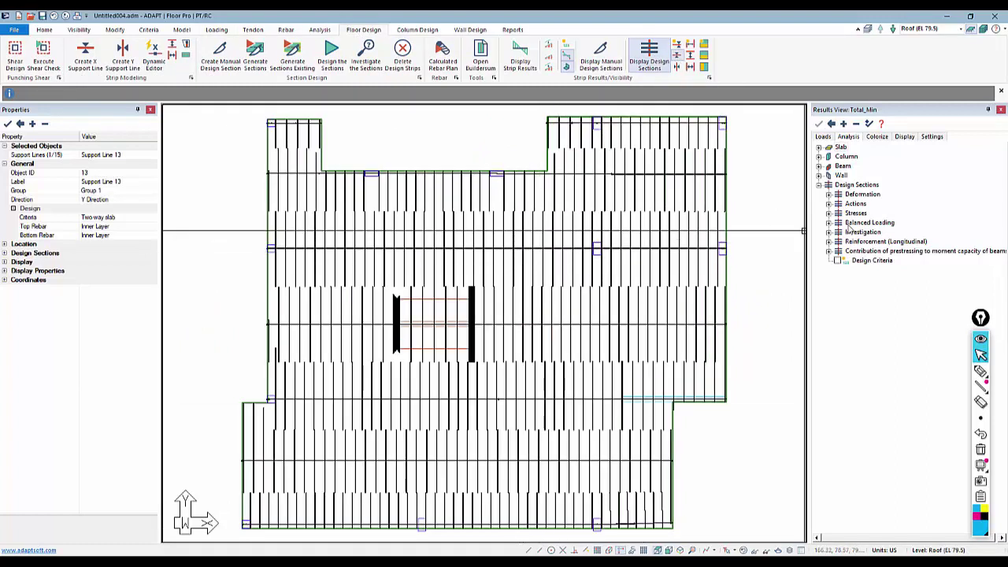
pyautogui.click(827, 204)
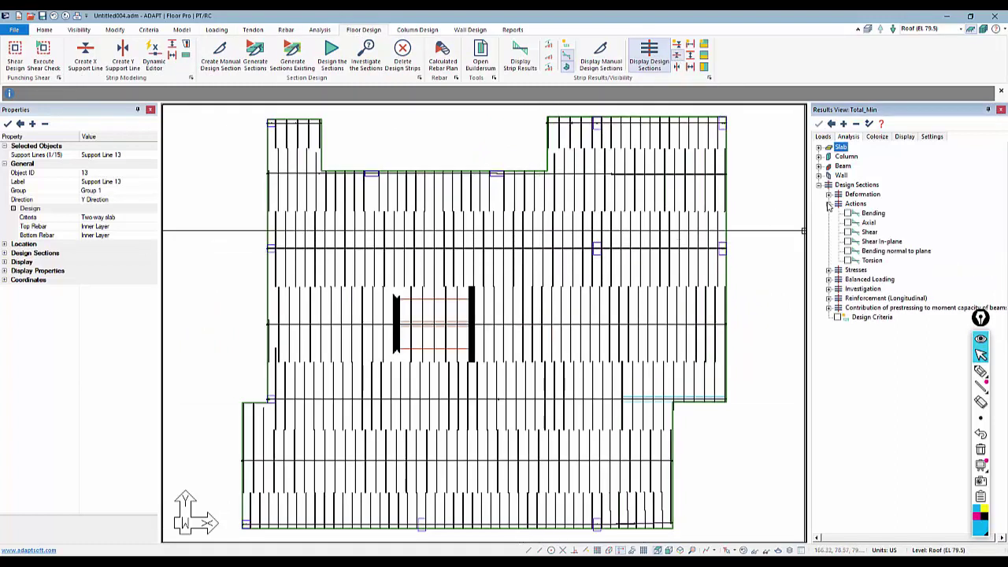
# Step: Display the design sections' Bending action for the Total_Max service combination
pyautogui.click(822, 137)
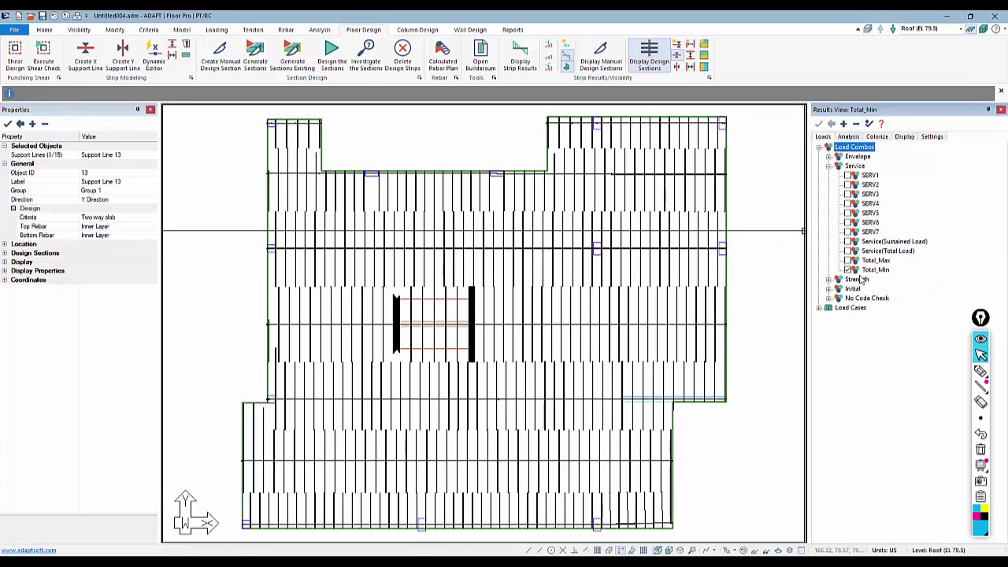
pyautogui.click(848, 261)
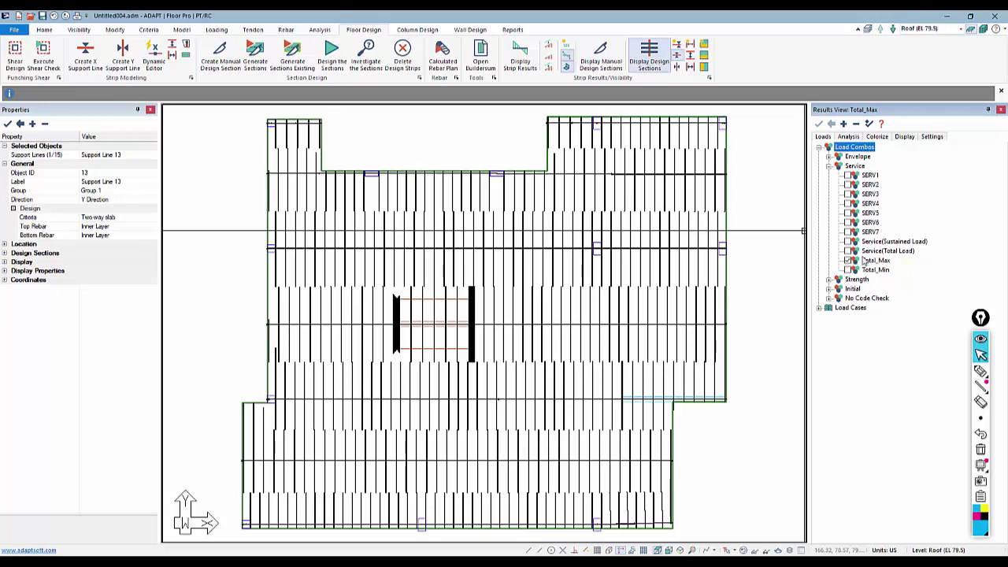
pyautogui.click(848, 137)
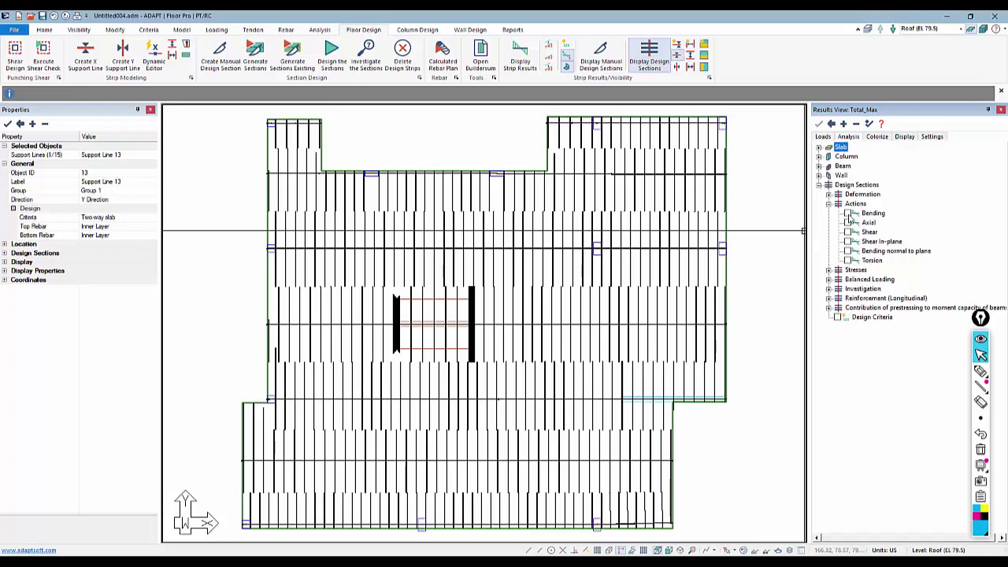
pyautogui.click(847, 213)
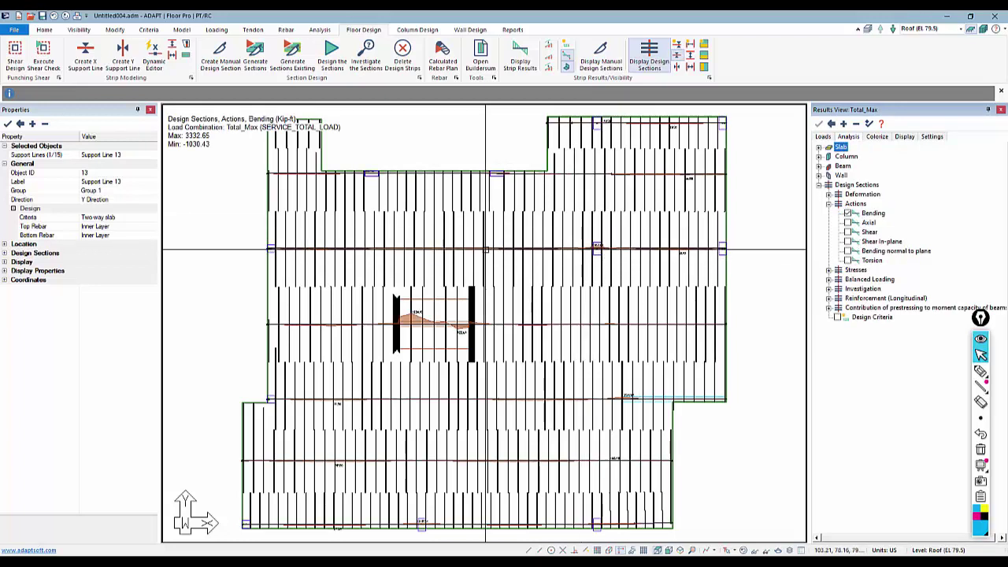
# Step: Show the numeric values on the bending diagrams and examine the moments around the core and the nearby interior column
pyautogui.click(566, 44)
pyautogui.scroll(5, 520, 261)
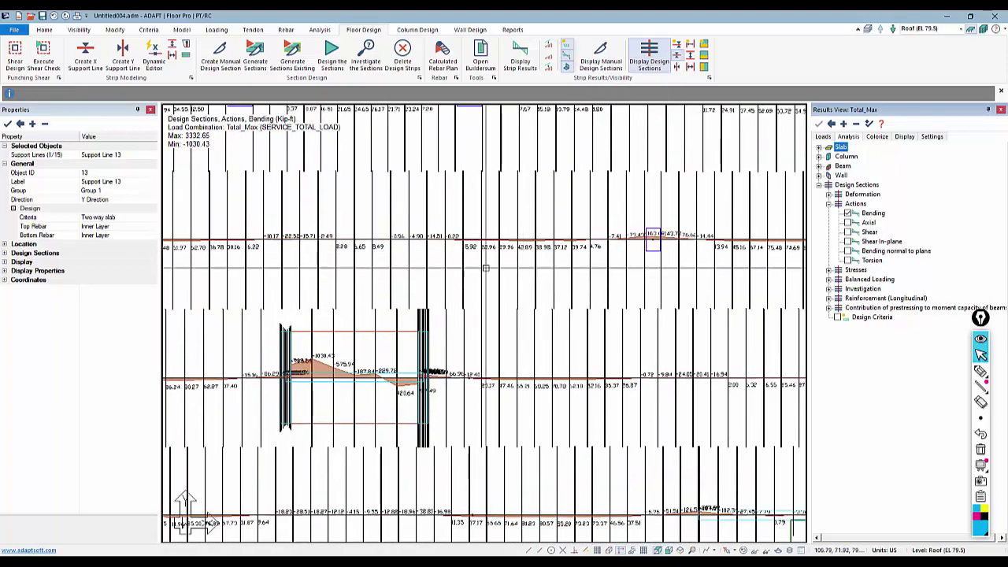
pyautogui.scroll(3, 486, 258)
pyautogui.scroll(-3, 487, 258)
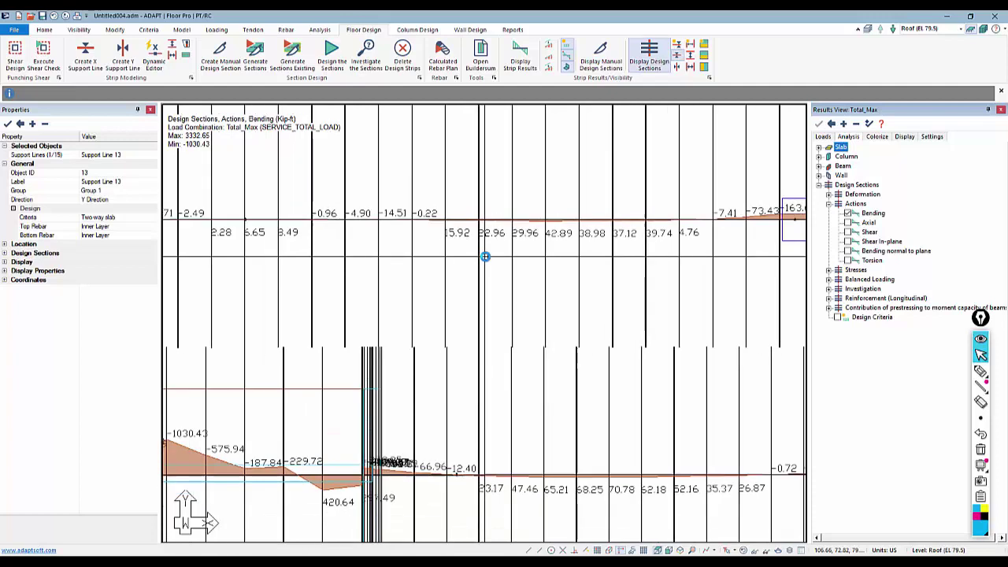
pyautogui.scroll(-1, 486, 257)
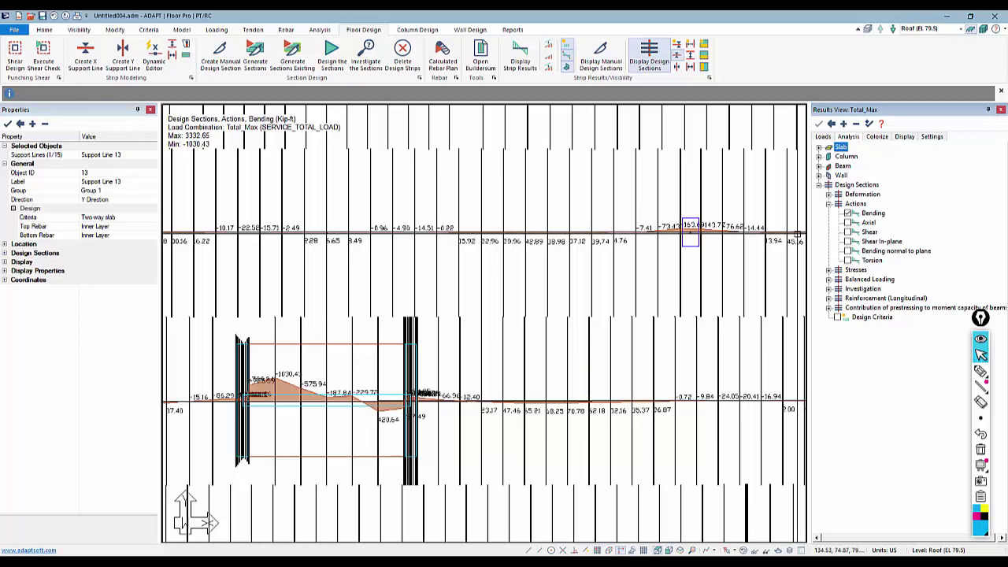
# Step: Switch the design section bending results to the Total_Min combination and review the moments
pyautogui.click(823, 137)
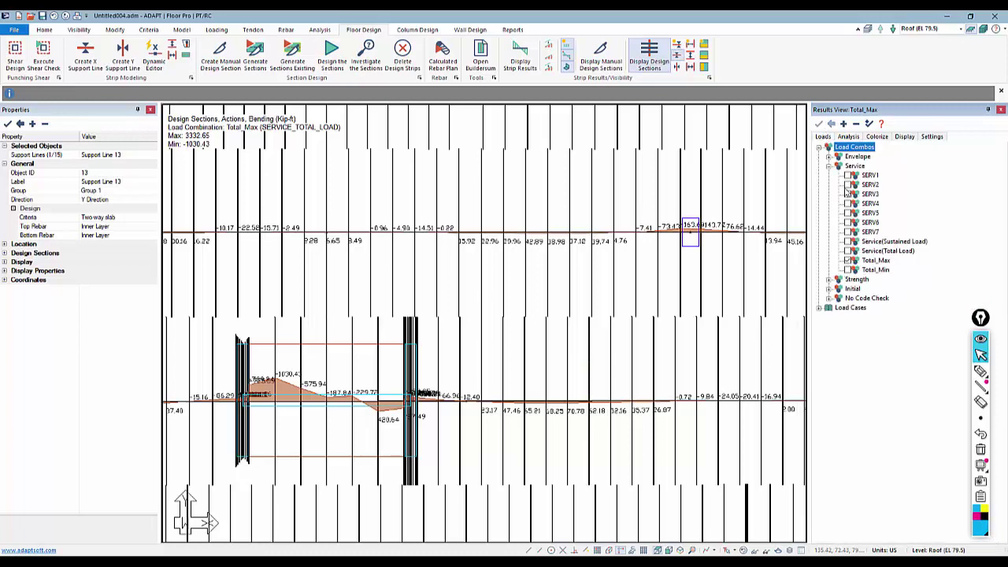
pyautogui.click(848, 270)
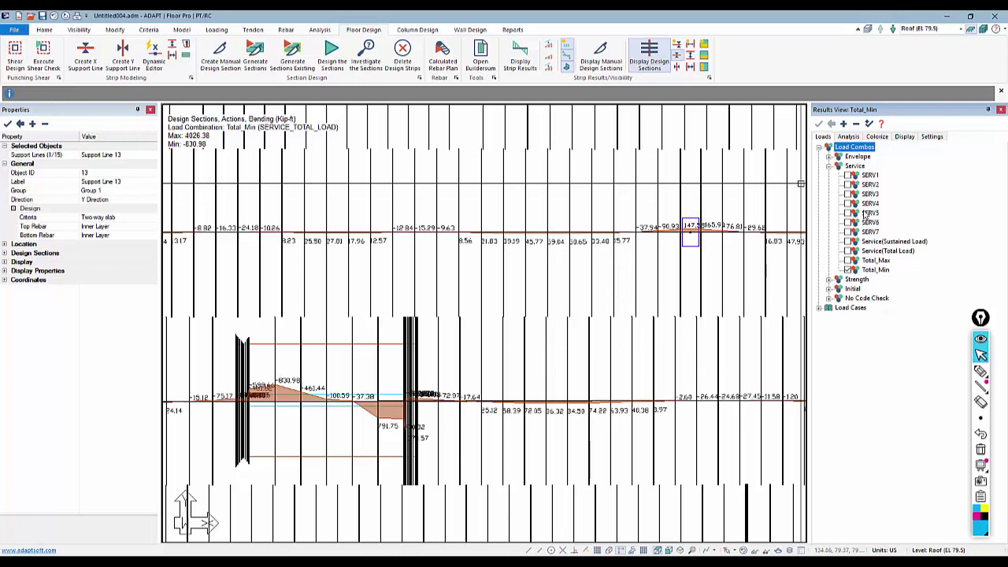
pyautogui.click(848, 137)
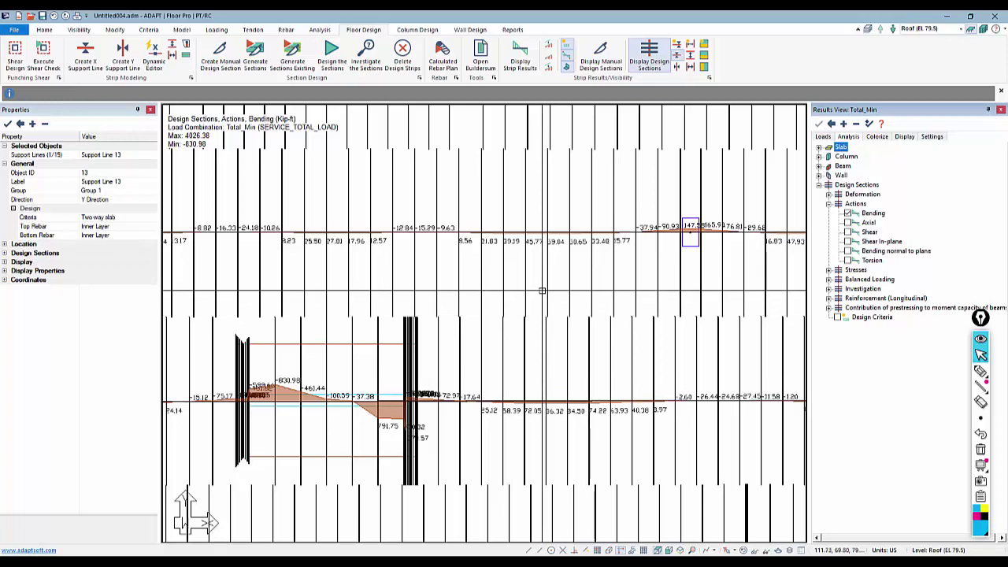
# Step: Switch the design section bending results to the SERV1 combination and collapse the service combinations list
pyautogui.click(832, 140)
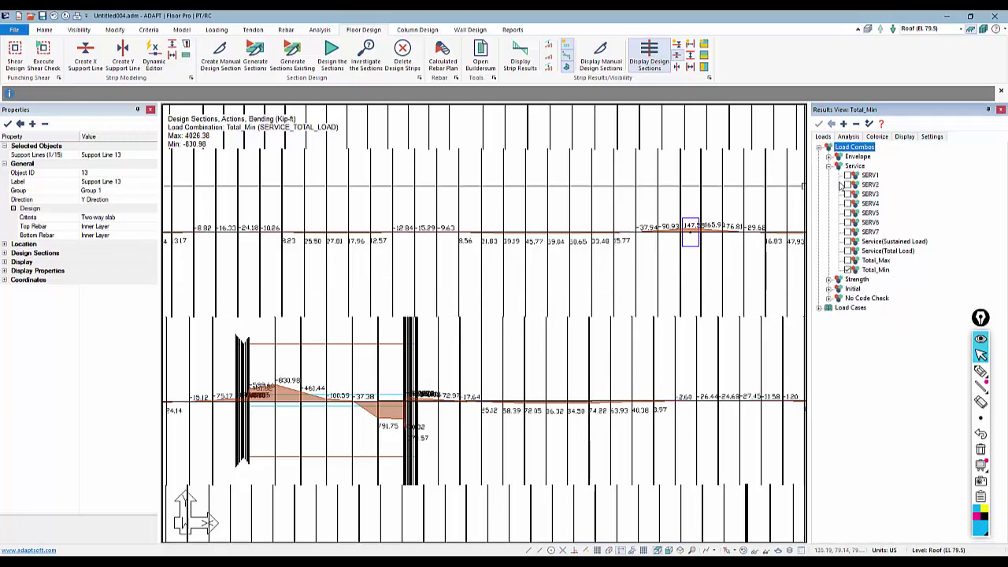
pyautogui.click(847, 269)
pyautogui.click(848, 176)
pyautogui.click(847, 175)
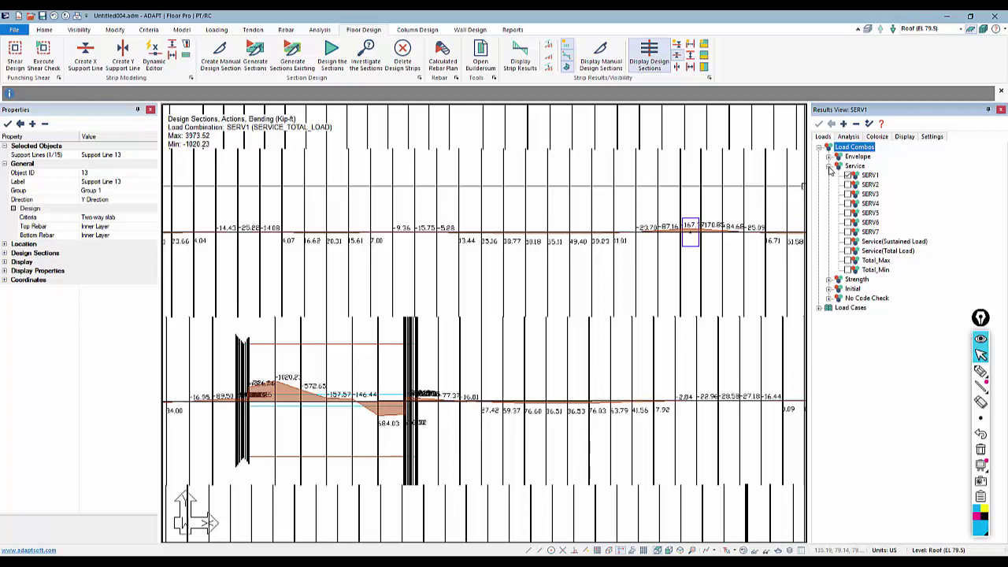
pyautogui.click(828, 167)
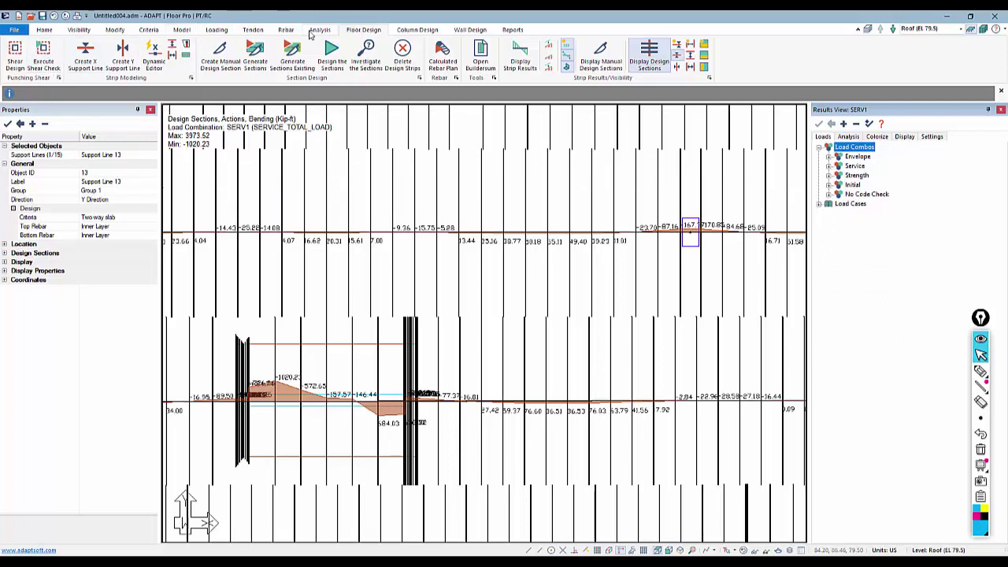
# Step: Change the analysis/design option of the Total_Max and Total_Min load combinations to NO CODE CHECK
pyautogui.click(213, 32)
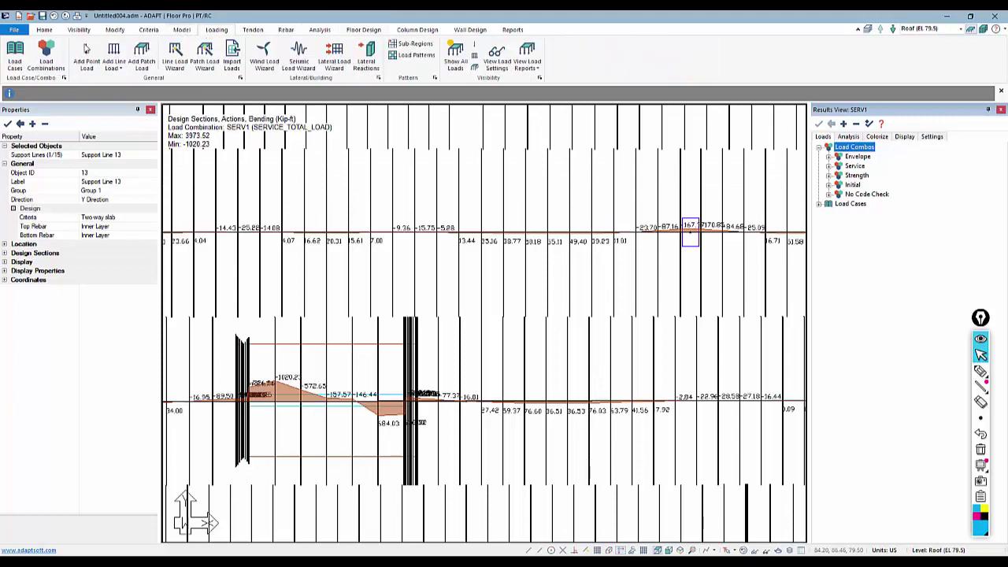
pyautogui.click(47, 57)
pyautogui.scroll(-1, 341, 287)
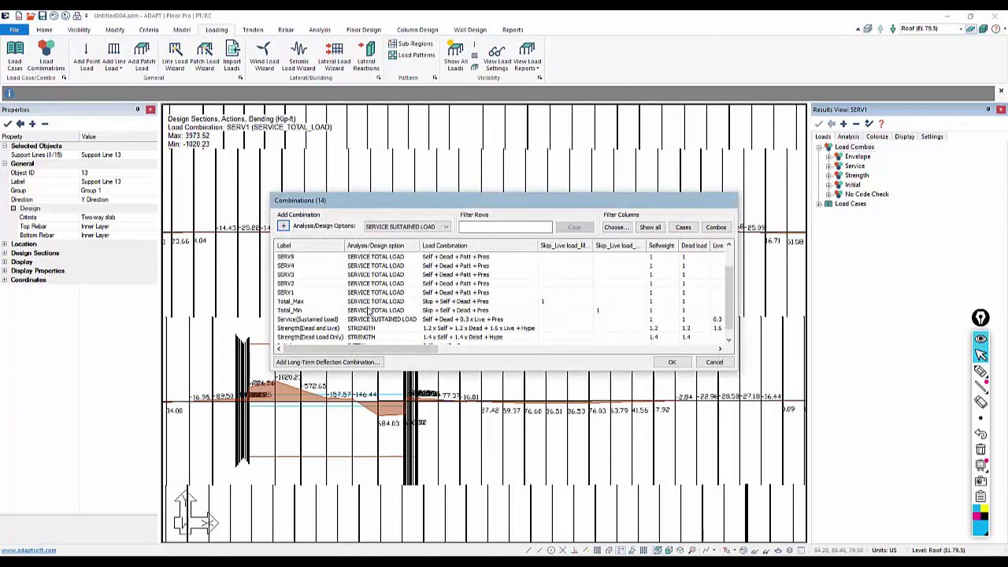
pyautogui.click(388, 302)
pyautogui.click(377, 345)
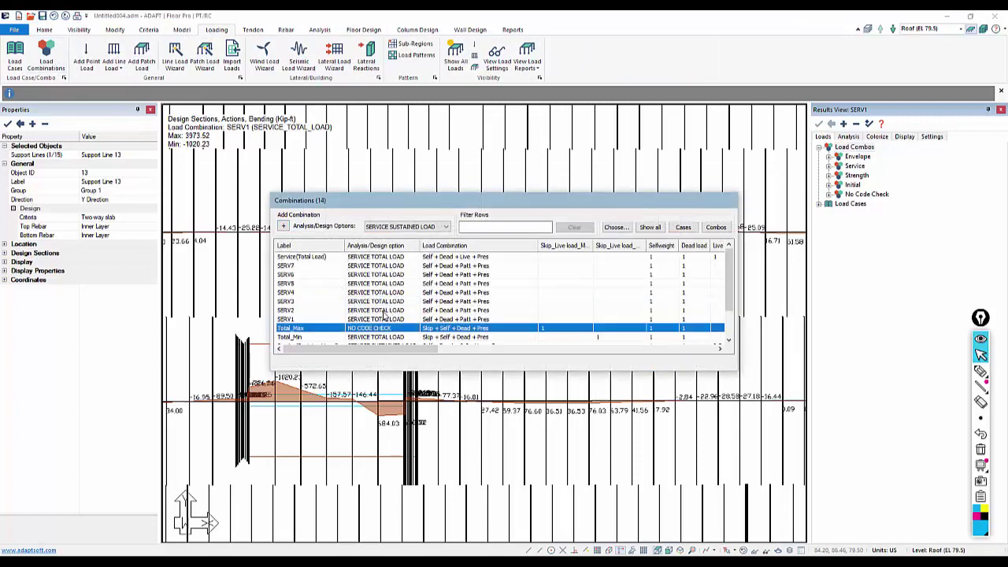
pyautogui.scroll(-1, 384, 315)
pyautogui.click(382, 311)
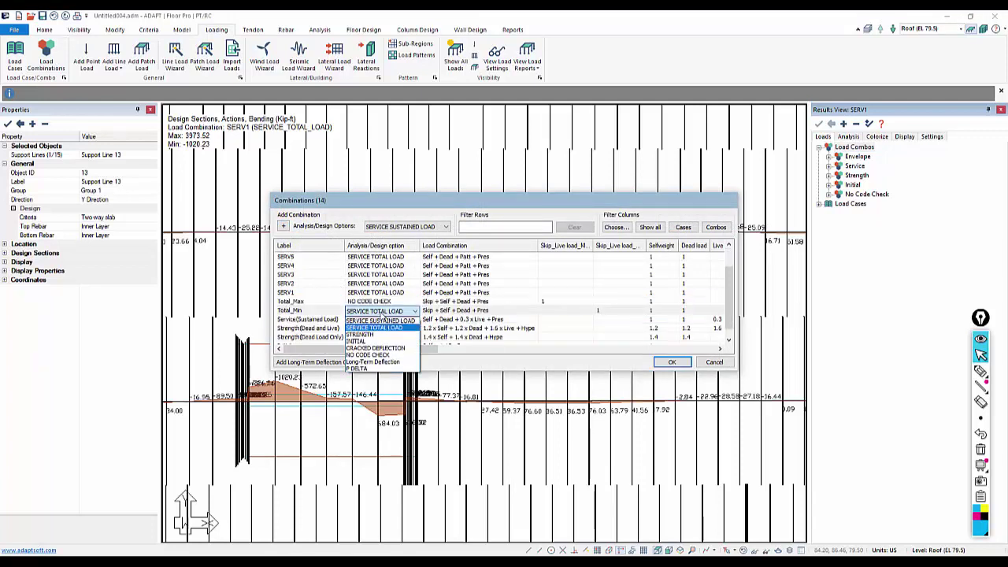
pyautogui.click(370, 354)
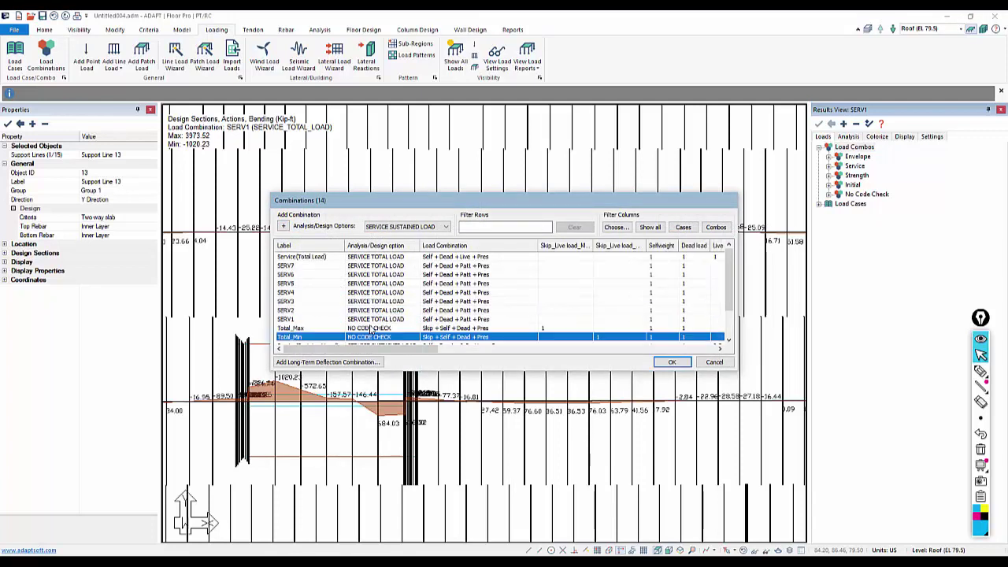
pyautogui.click(672, 362)
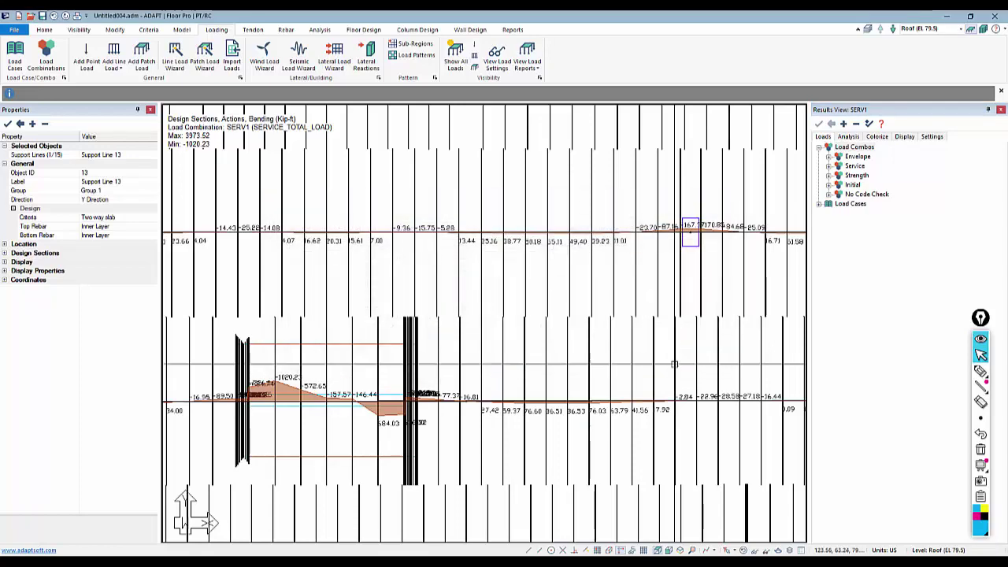
# Step: Rerun the structural analysis for all load combinations with uncracked stiffness and save the results
pyautogui.scroll(-3, 479, 321)
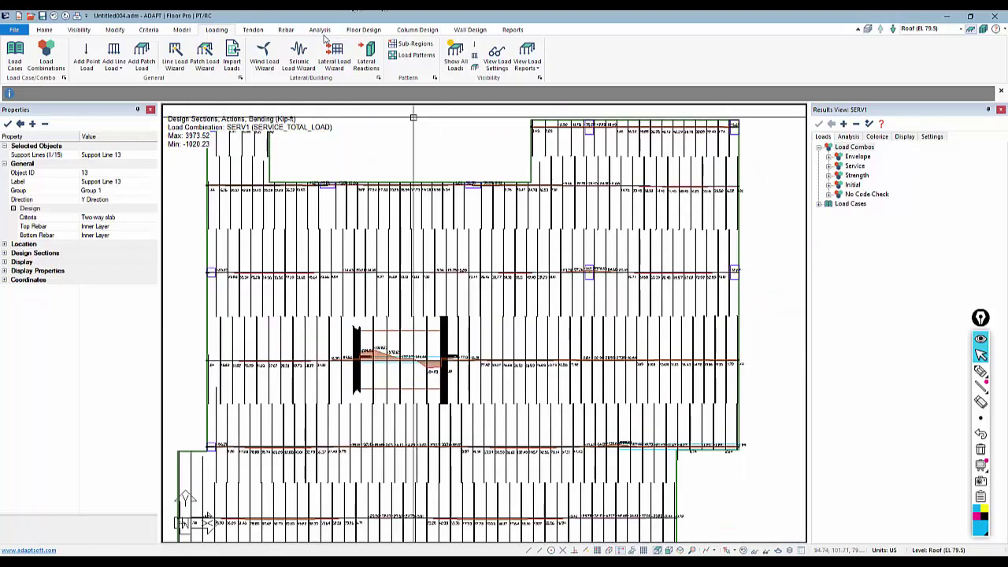
pyautogui.click(320, 29)
pyautogui.click(146, 63)
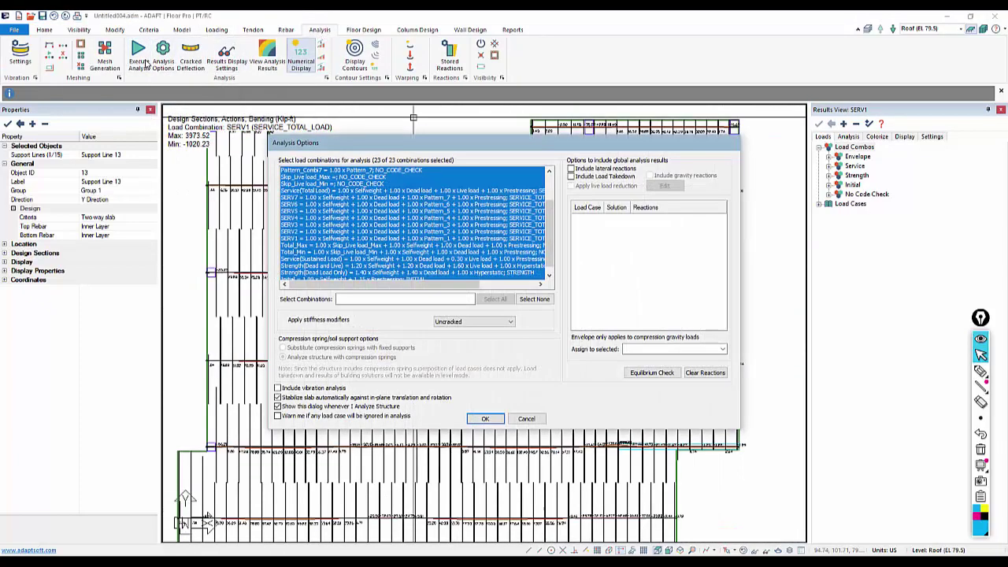
pyautogui.click(483, 418)
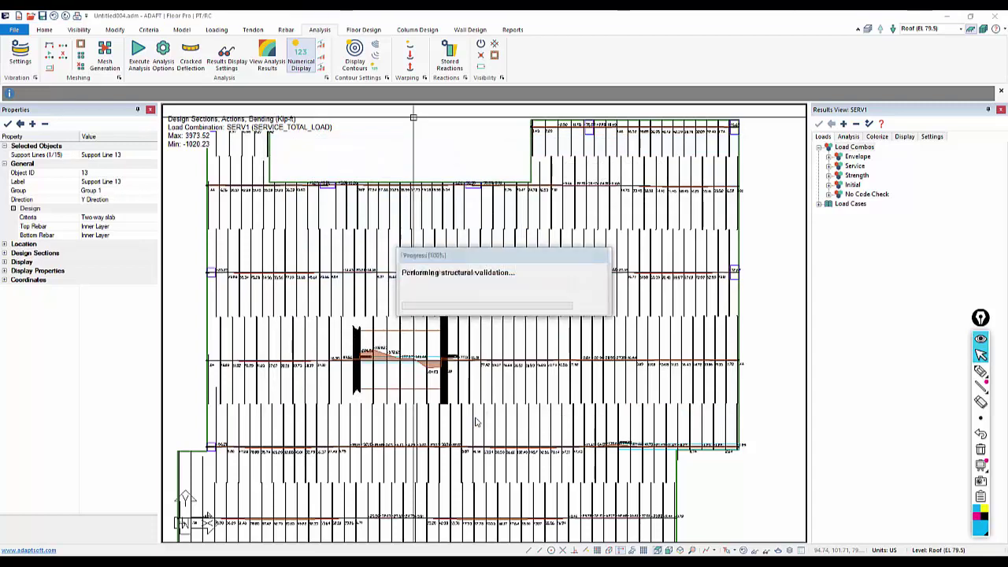
pyautogui.click(489, 308)
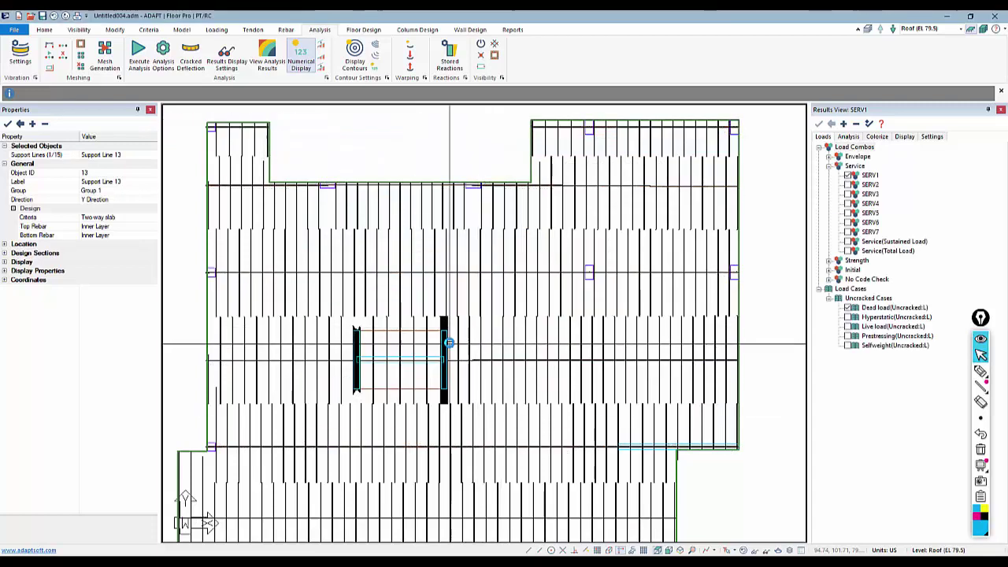
# Step: Redesign the floor's design sections and save the design results
pyautogui.click(363, 29)
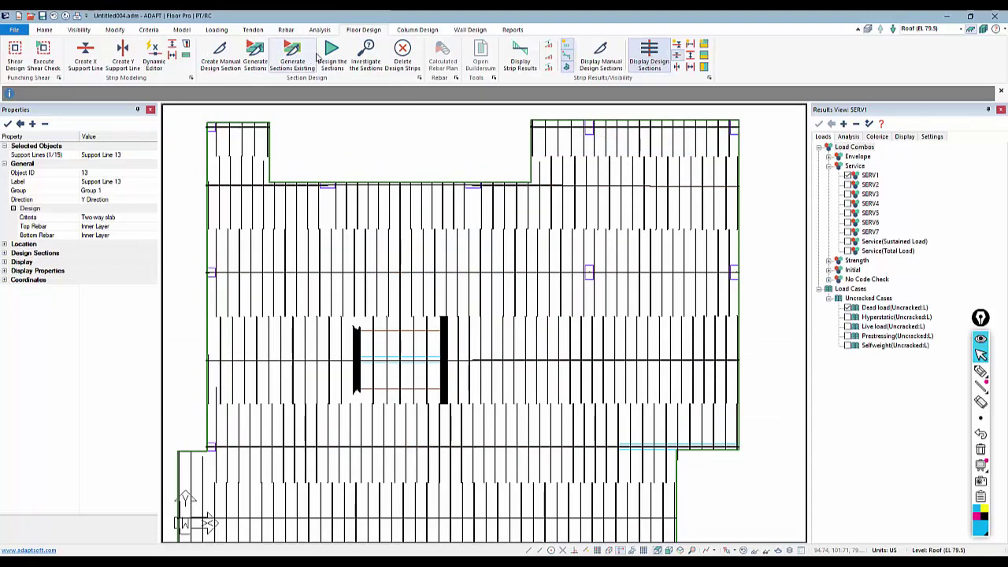
pyautogui.click(332, 55)
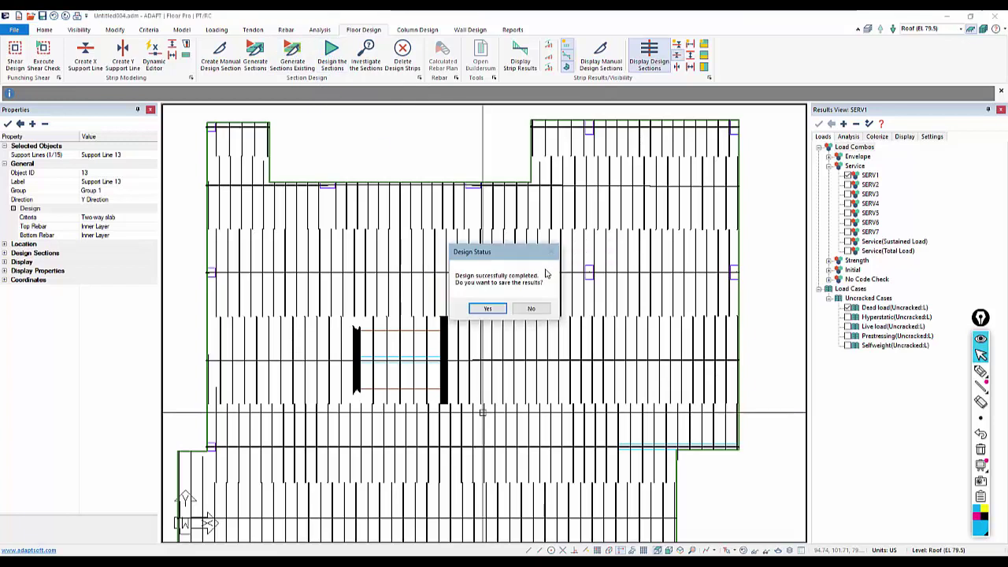
pyautogui.click(474, 305)
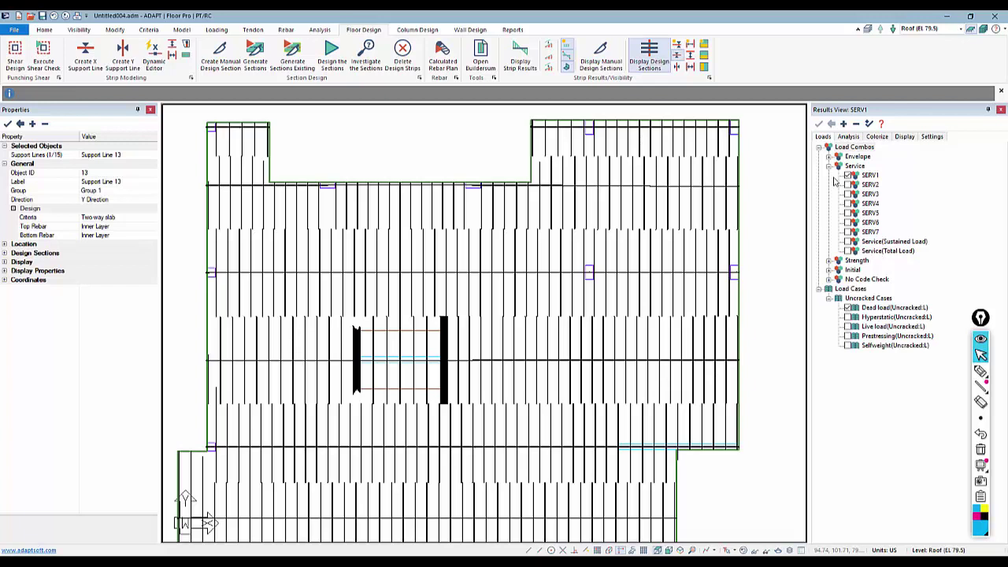
# Step: Display the design sections' Bending action for the Envelope Service combination and examine the moments around the core
pyautogui.click(847, 137)
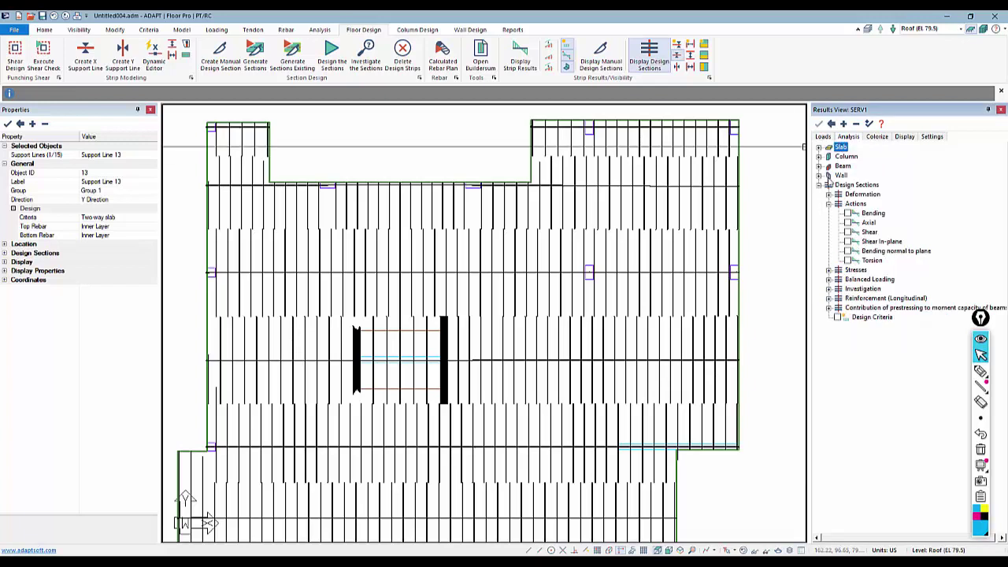
pyautogui.click(847, 214)
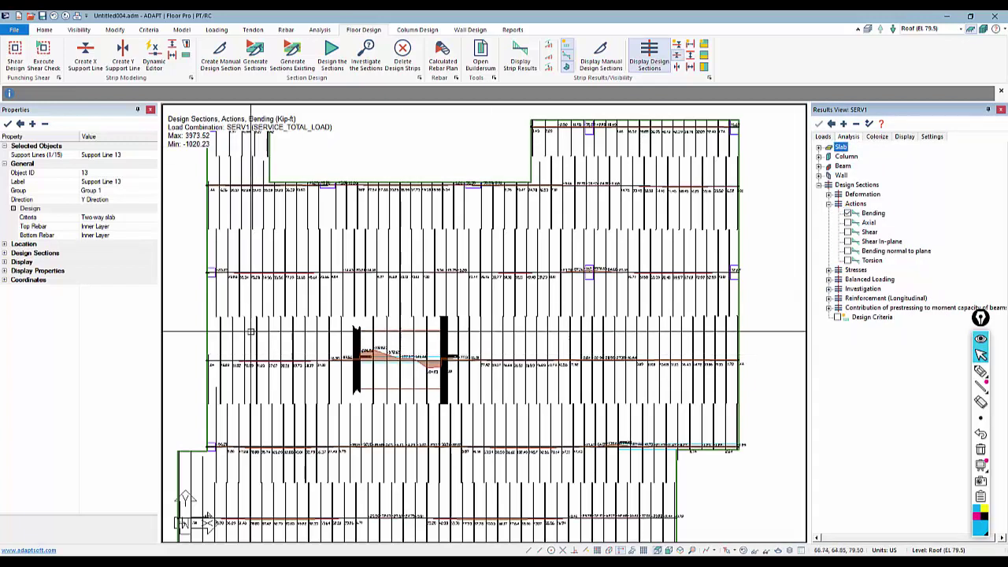
pyautogui.click(823, 136)
pyautogui.click(829, 157)
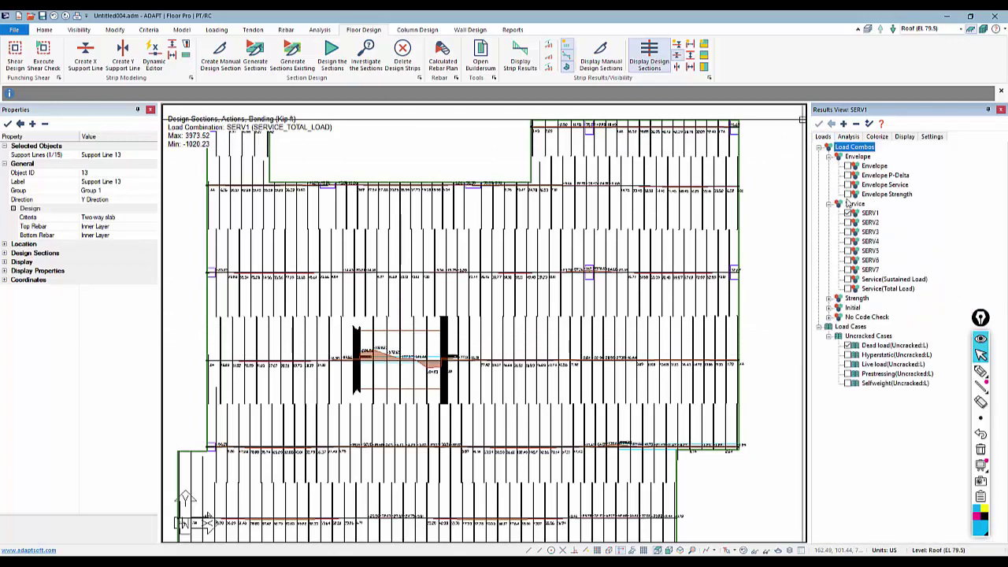
pyautogui.click(849, 184)
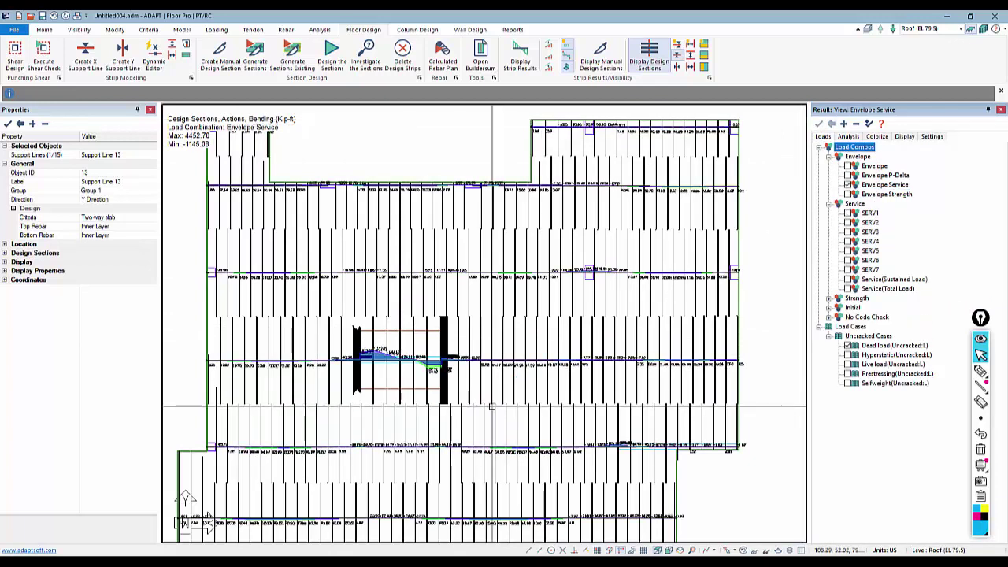
pyautogui.scroll(3, 520, 376)
pyautogui.scroll(3, 448, 349)
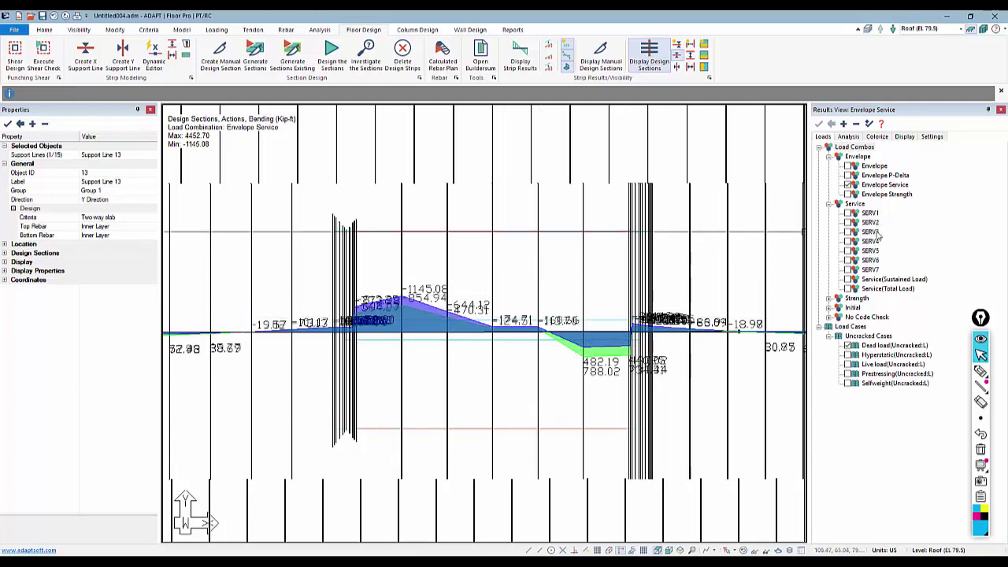
pyautogui.moveTo(706, 292); pyautogui.dragTo(543, 337, button='middle')
pyautogui.scroll(-5, 481, 336)
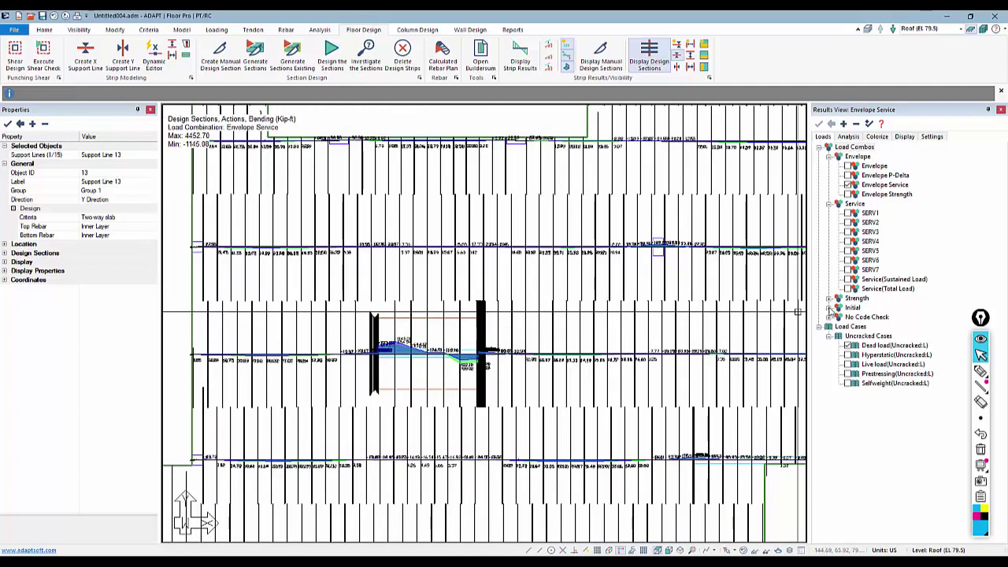
# Step: Expand the Stresses results of the design sections for the whole roof floor
pyautogui.click(849, 139)
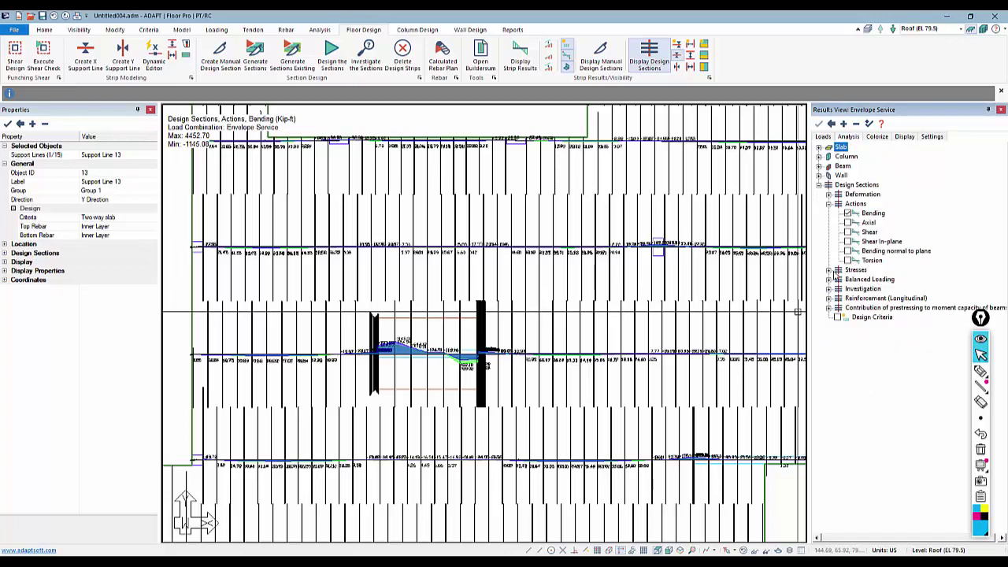
pyautogui.click(828, 271)
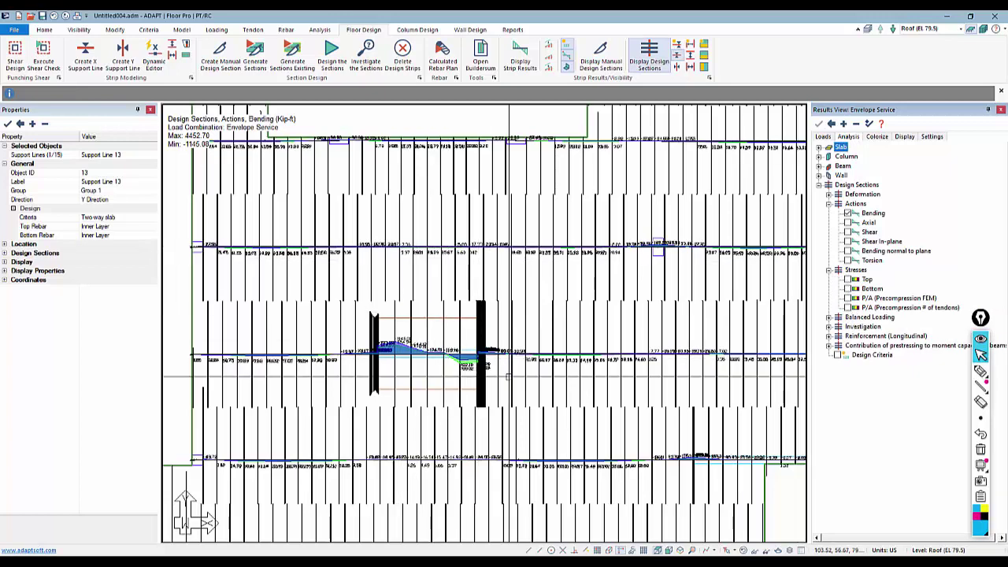
pyautogui.scroll(-4, 518, 309)
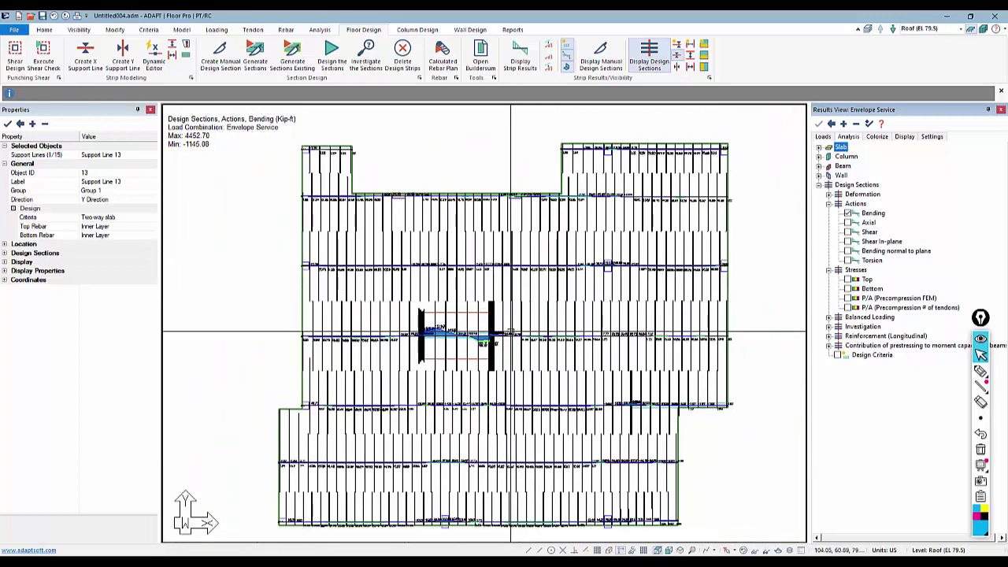
pyautogui.scroll(-1, 475, 289)
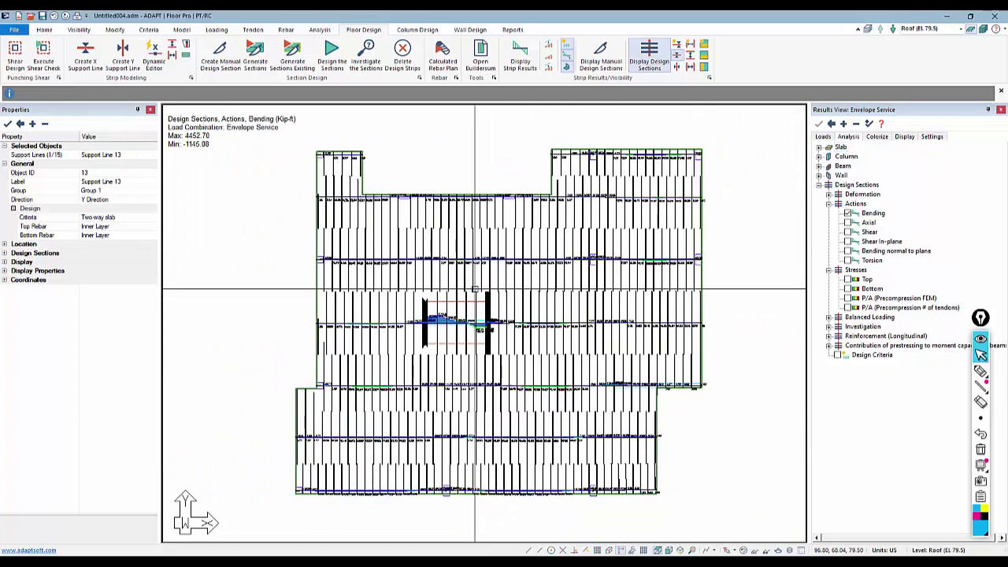